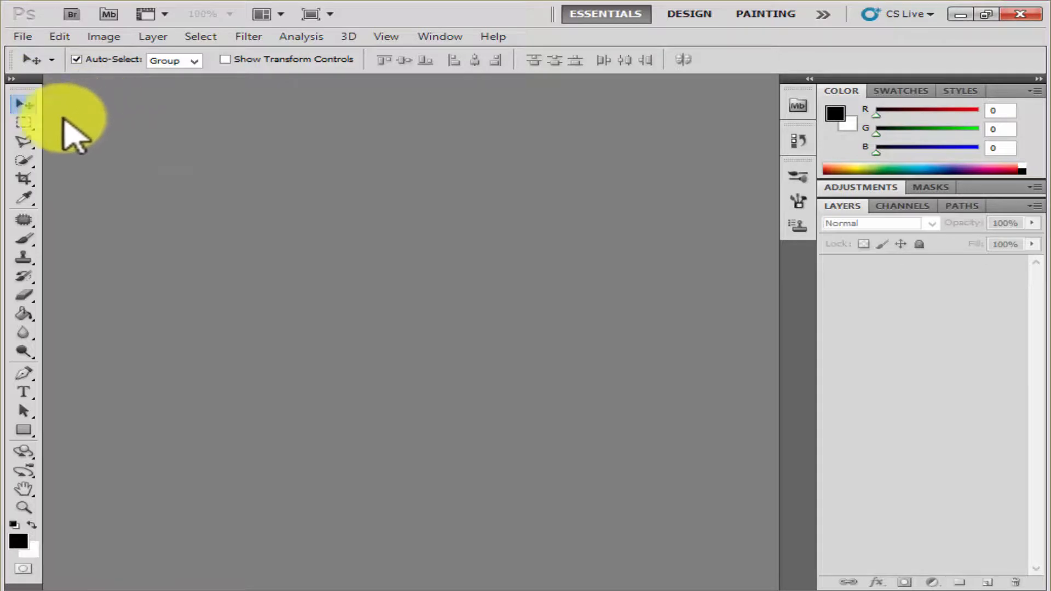
Look through the Rectangular, Elliptical, Single Row and Single Column Marquee tools and their selection options, returning to the Move tool
{"action": "left_click", "coordinate": [27, 123]}
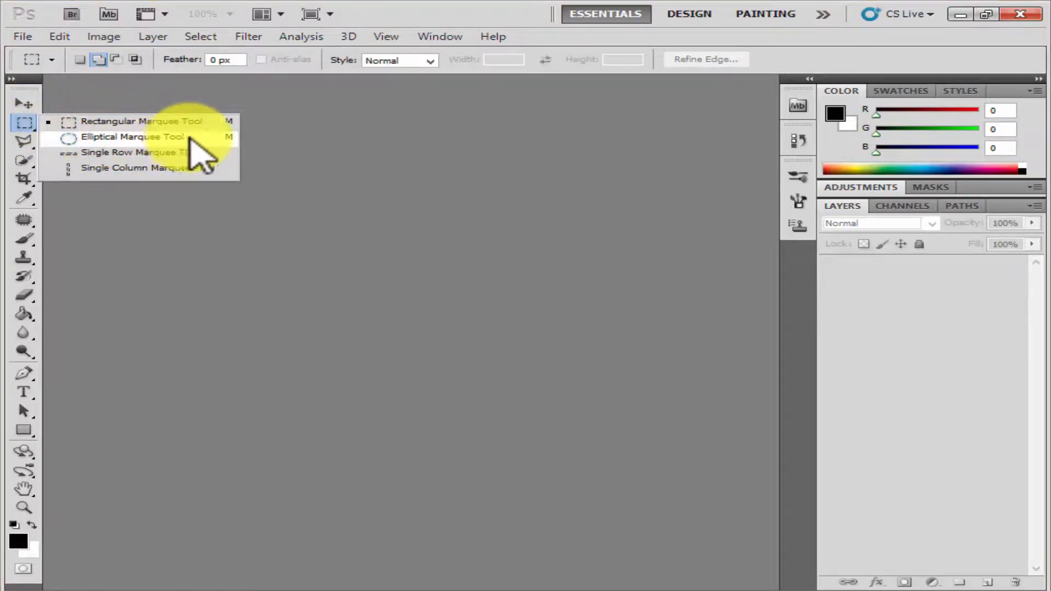
{"action": "left_click", "coordinate": [355, 161]}
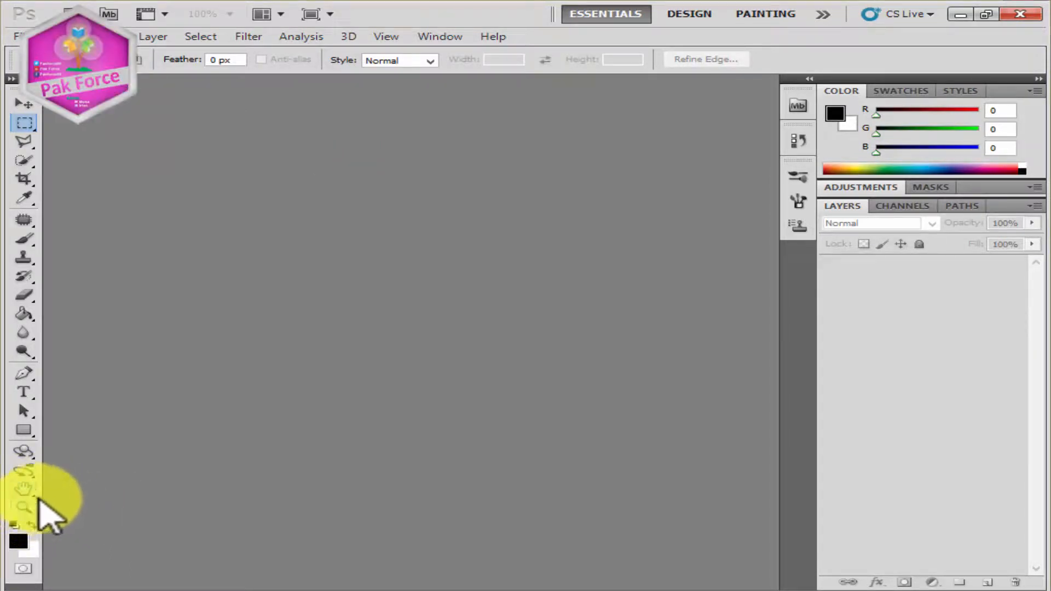
{"action": "left_click", "coordinate": [28, 108]}
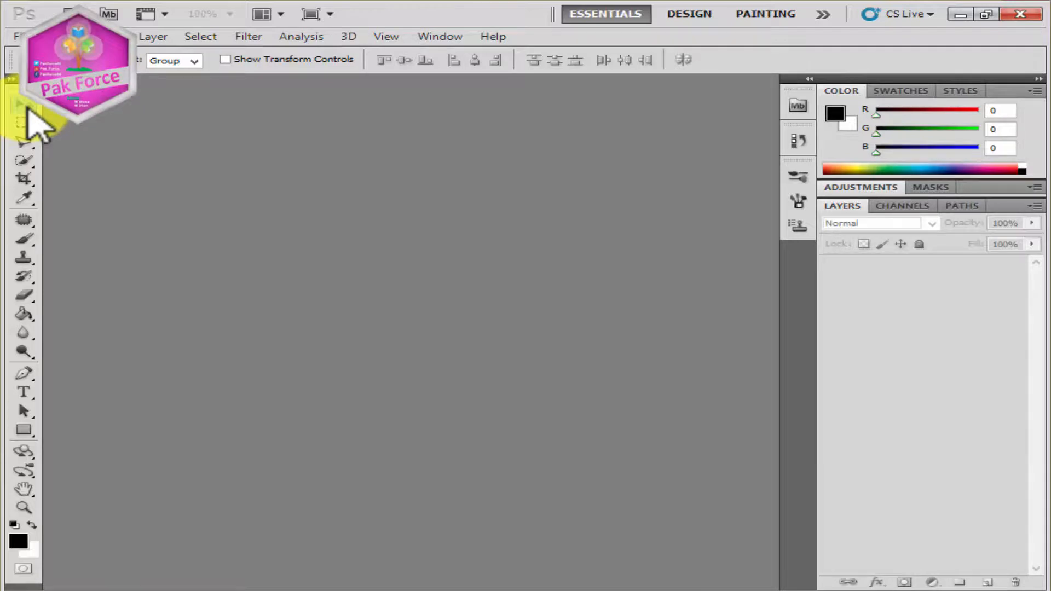
{"action": "left_click", "coordinate": [32, 123]}
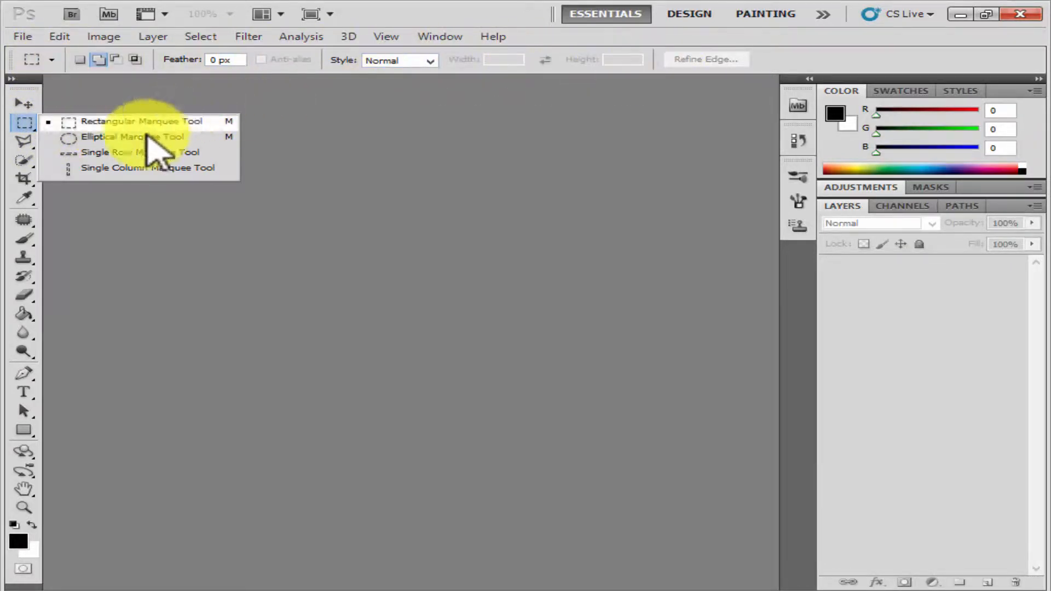
{"action": "left_click", "coordinate": [107, 135]}
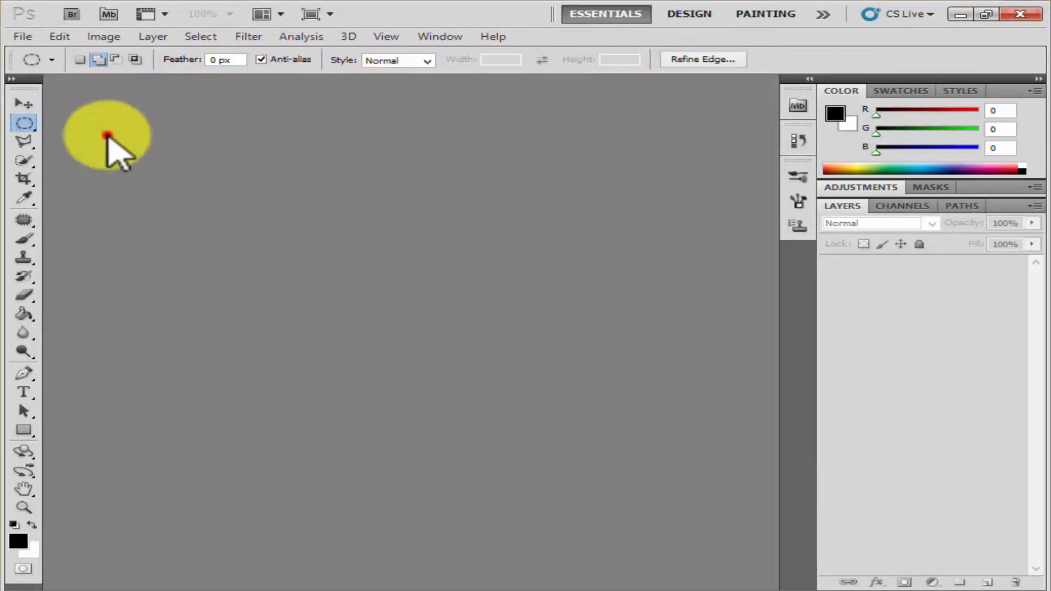
{"action": "left_click", "coordinate": [267, 60]}
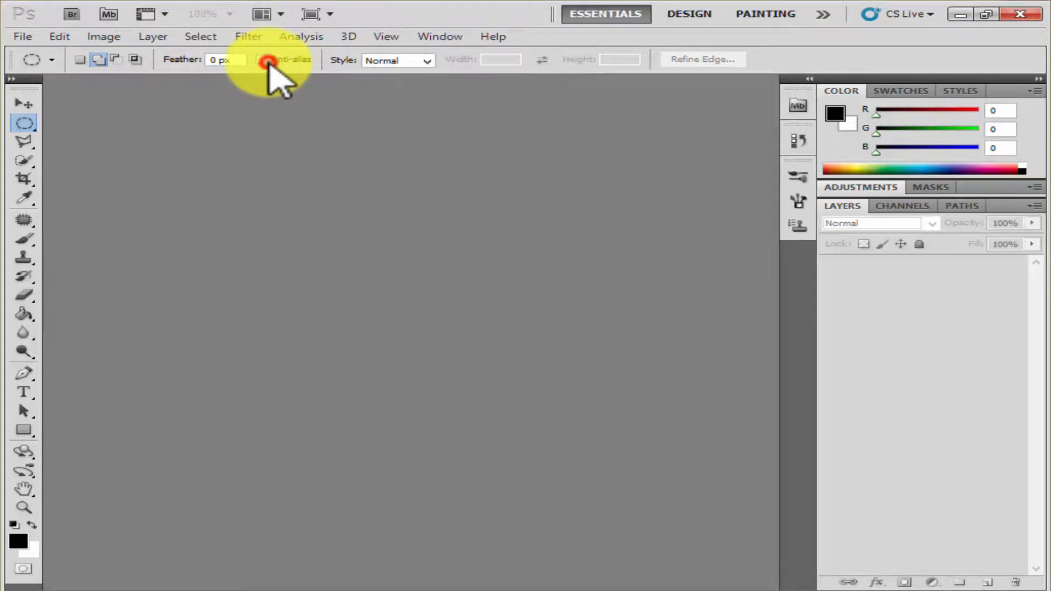
{"action": "left_click", "coordinate": [24, 104]}
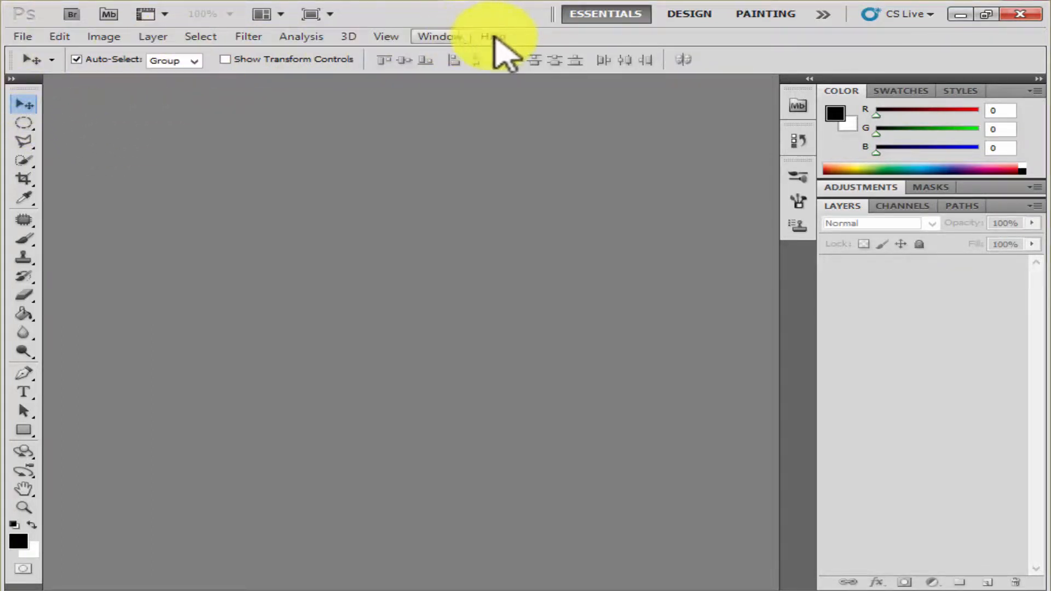
{"action": "left_click_drag", "start_coordinate": [24, 123], "coordinate": [70, 131]}
{"action": "left_click", "coordinate": [68, 128]}
{"action": "right_click", "coordinate": [26, 124]}
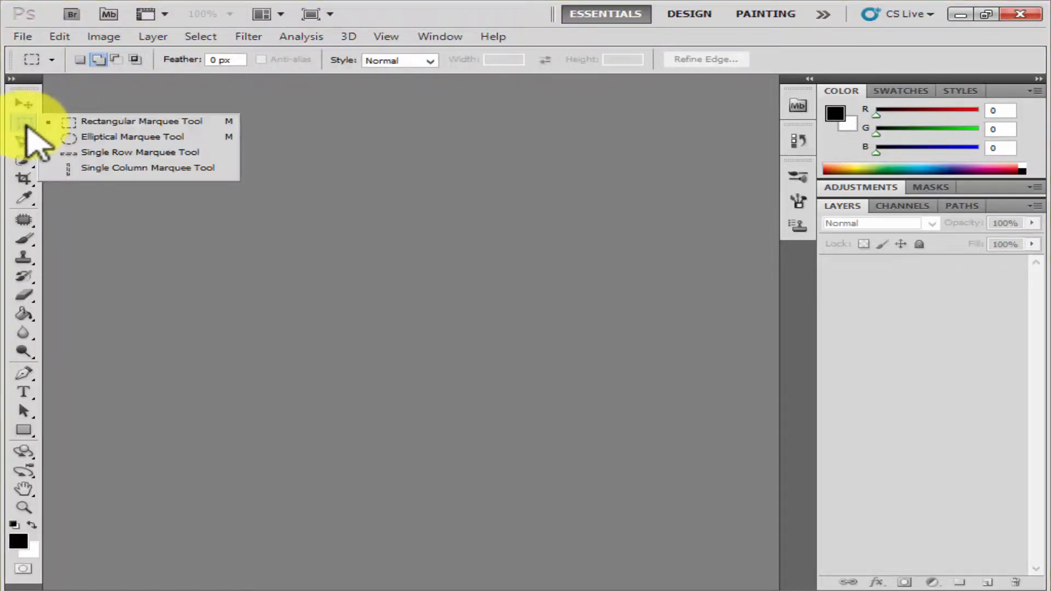
{"action": "left_click", "coordinate": [93, 128]}
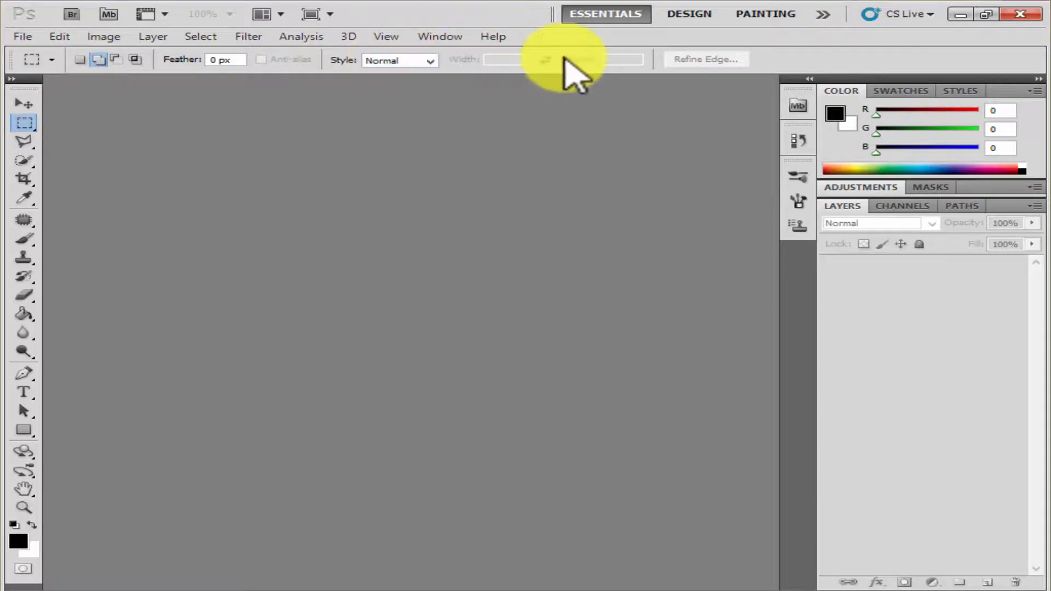
{"action": "right_click", "coordinate": [25, 122]}
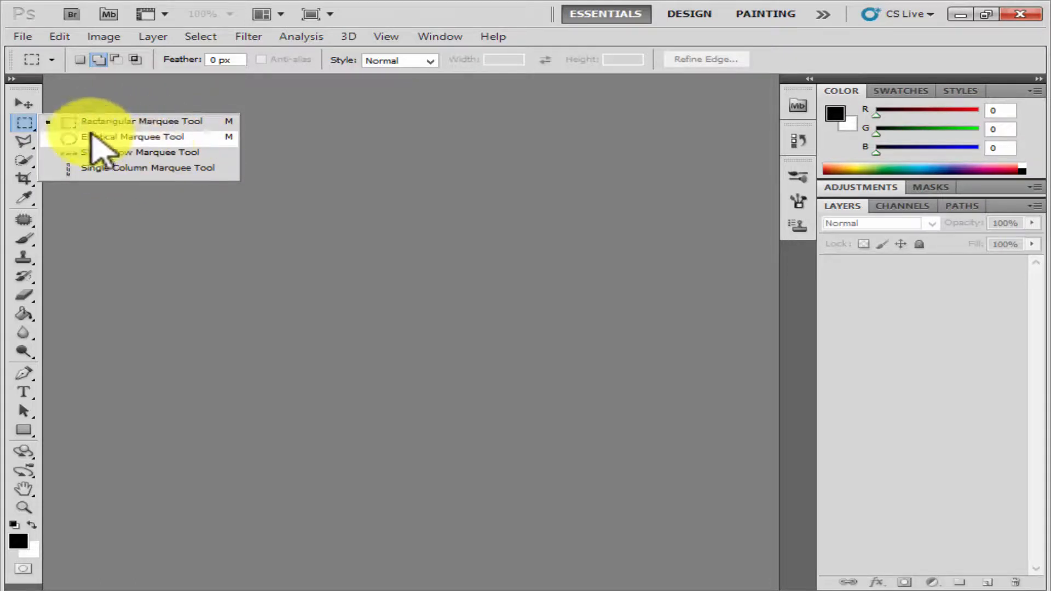
{"action": "left_click", "coordinate": [18, 106]}
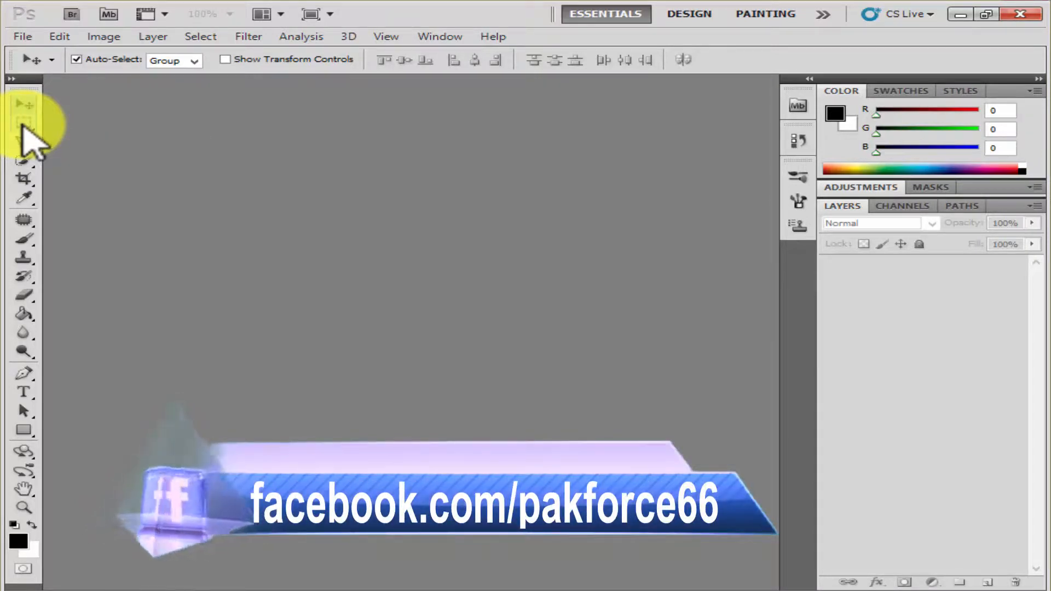
{"action": "left_click", "coordinate": [23, 125]}
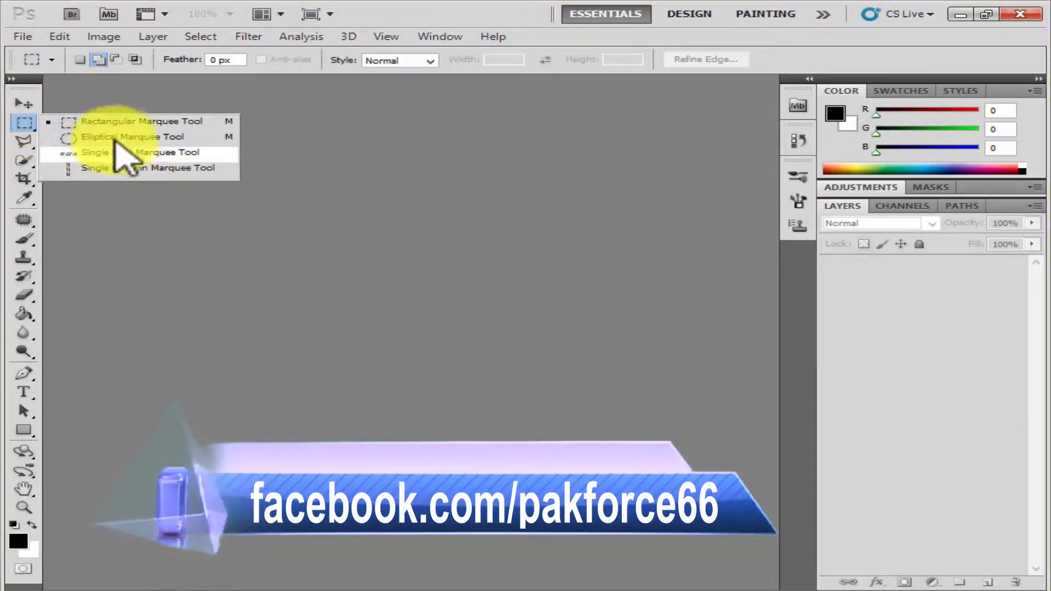
{"action": "left_click", "coordinate": [23, 104]}
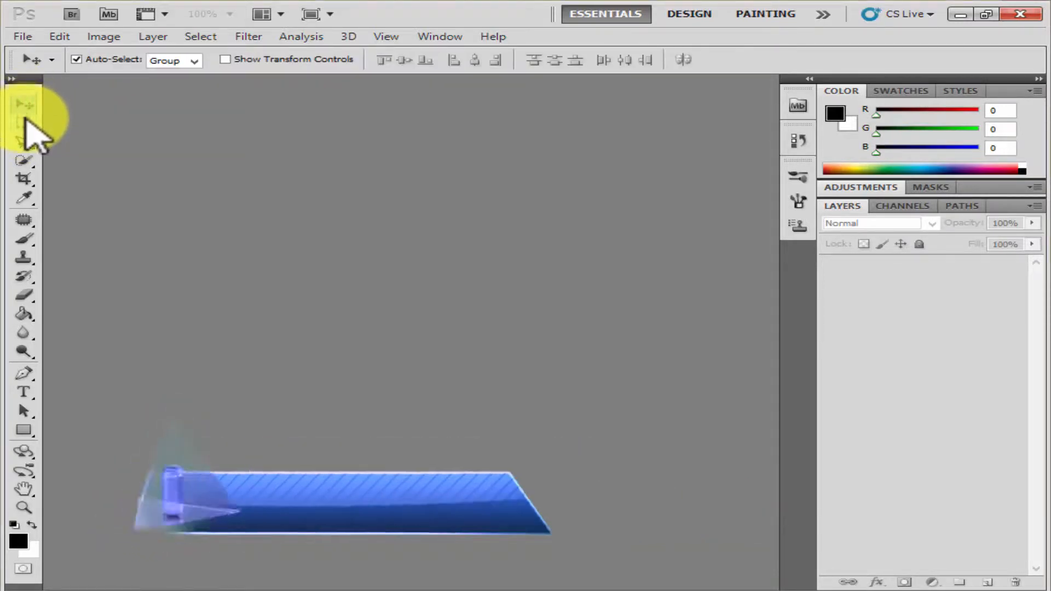
{"action": "left_click", "coordinate": [25, 123]}
{"action": "left_click", "coordinate": [24, 104]}
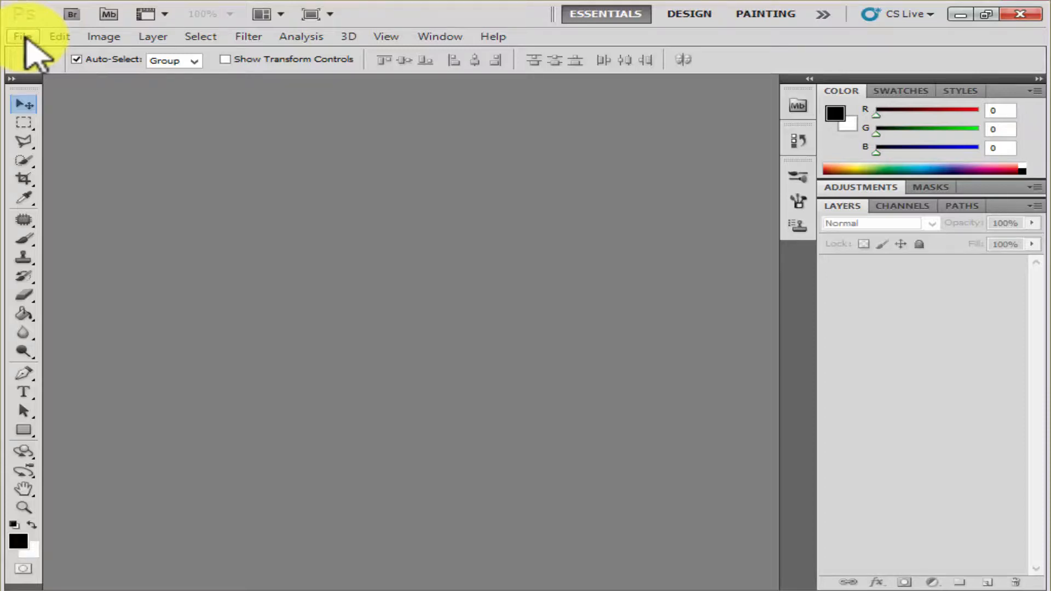
Open the Penguins image from the photoshop pic folder
{"action": "left_click", "coordinate": [23, 37]}
{"action": "left_click", "coordinate": [44, 70]}
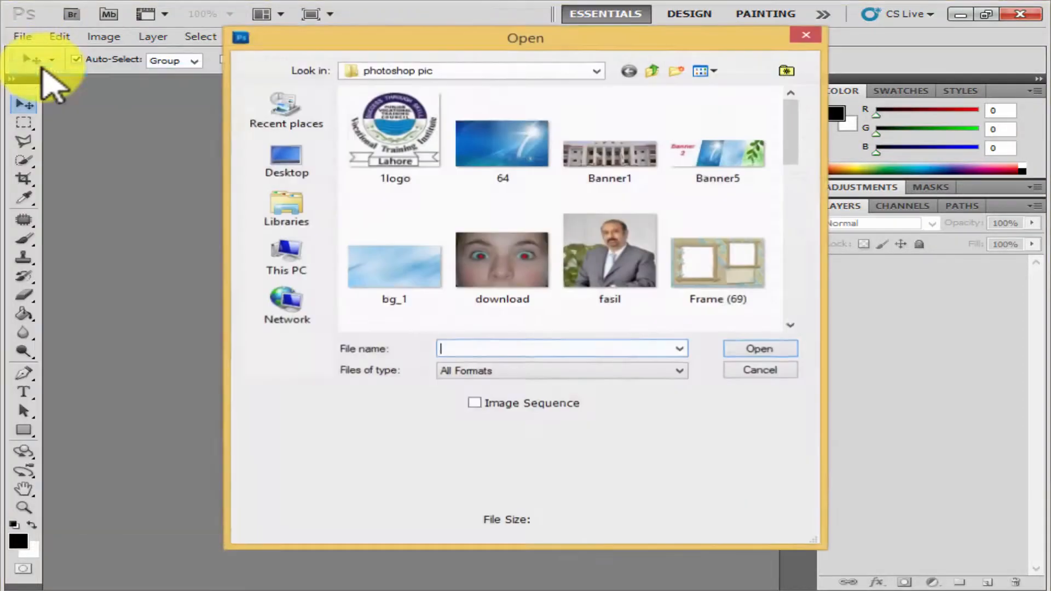
{"action": "scroll", "coordinate": [445, 199], "scroll_direction": "down", "scroll_amount": 8}
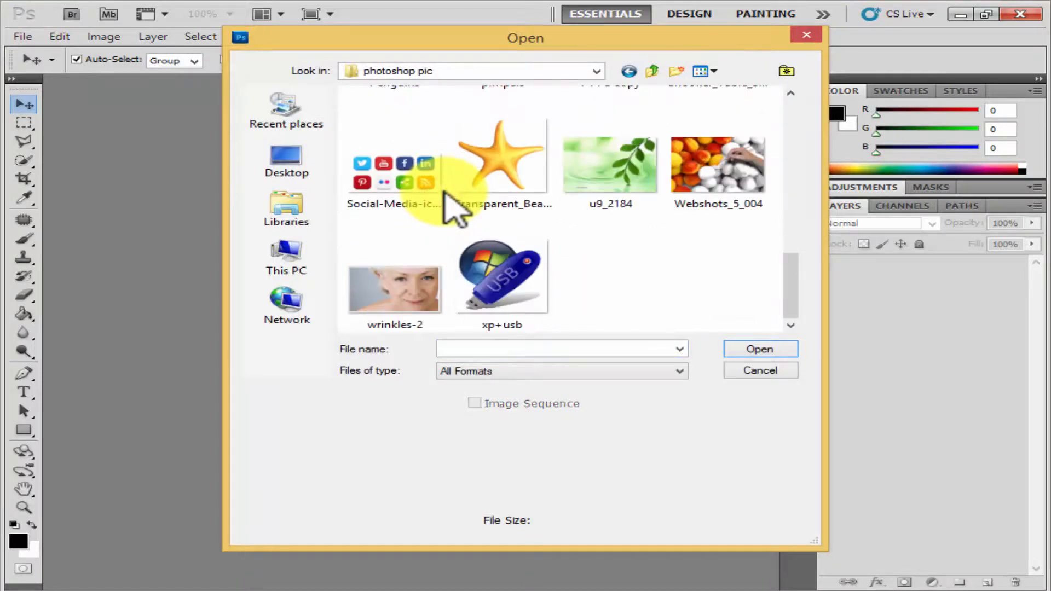
{"action": "scroll", "coordinate": [444, 192], "scroll_direction": "up", "scroll_amount": 3}
{"action": "left_click", "coordinate": [418, 219]}
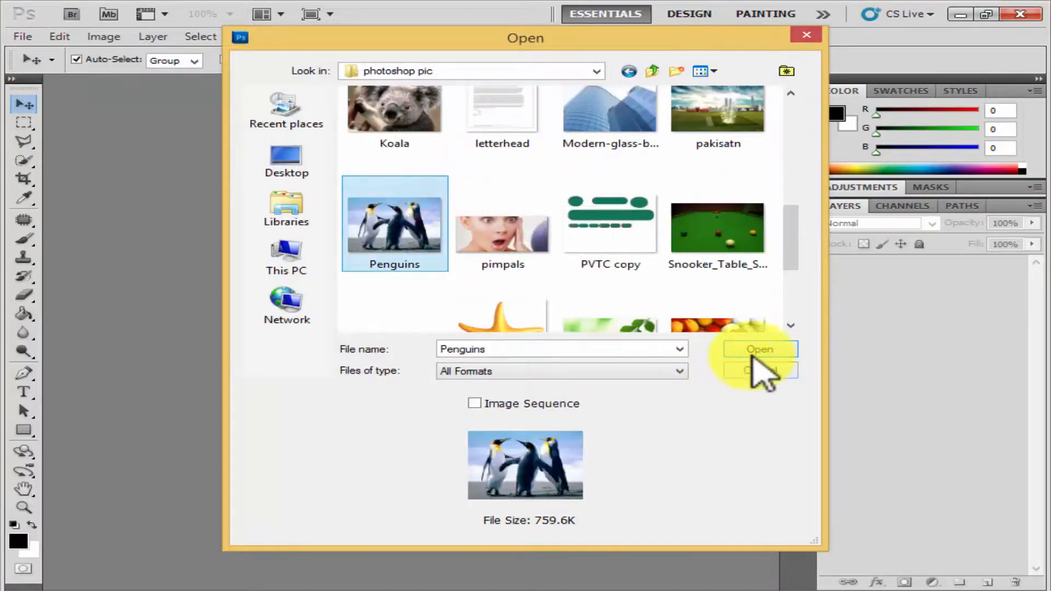
{"action": "left_click", "coordinate": [754, 351]}
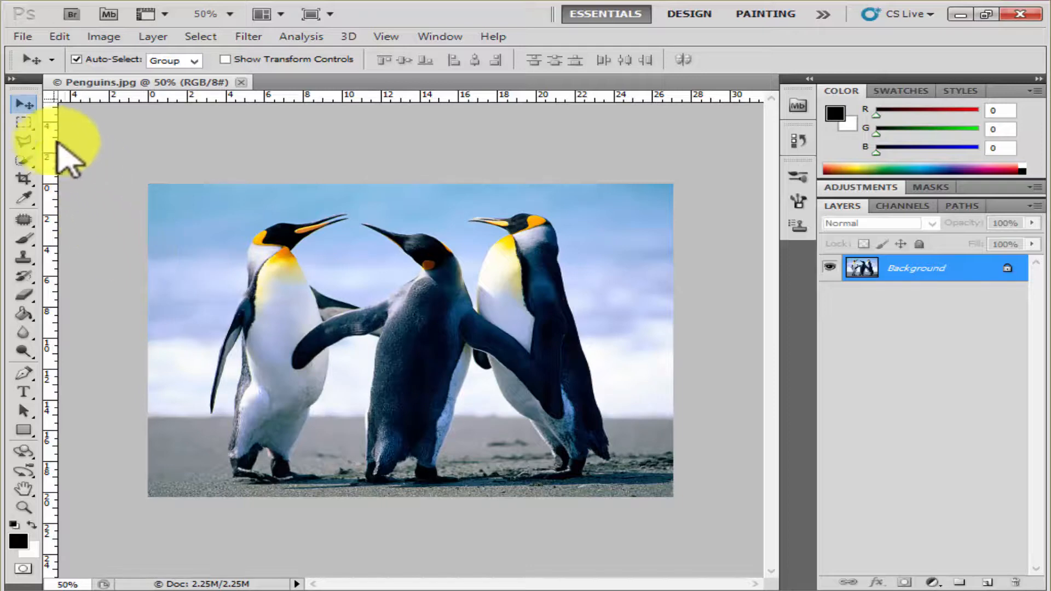
Clear the current selection and try a Rectangular Marquee selection over the sky in the image's upper-left corner
{"action": "right_click", "coordinate": [30, 121]}
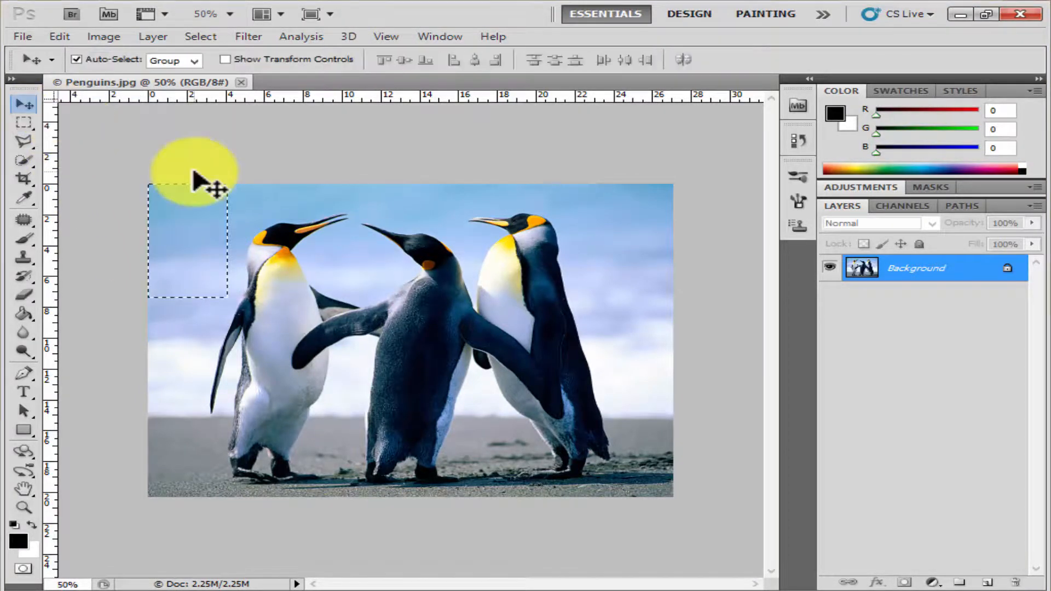
{"action": "key", "text": "ctrl+d"}
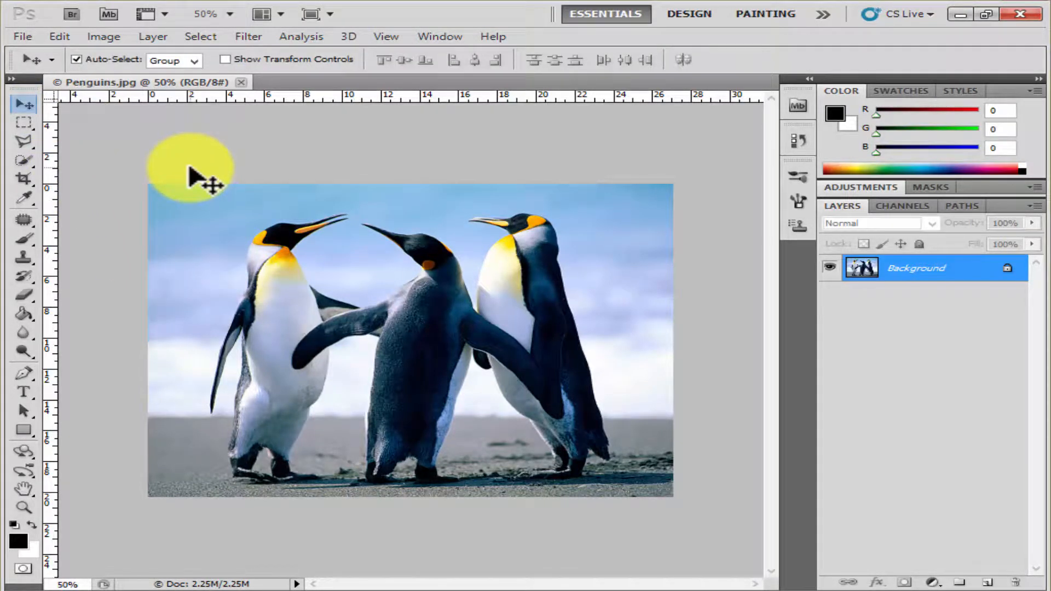
{"action": "left_click", "coordinate": [25, 123]}
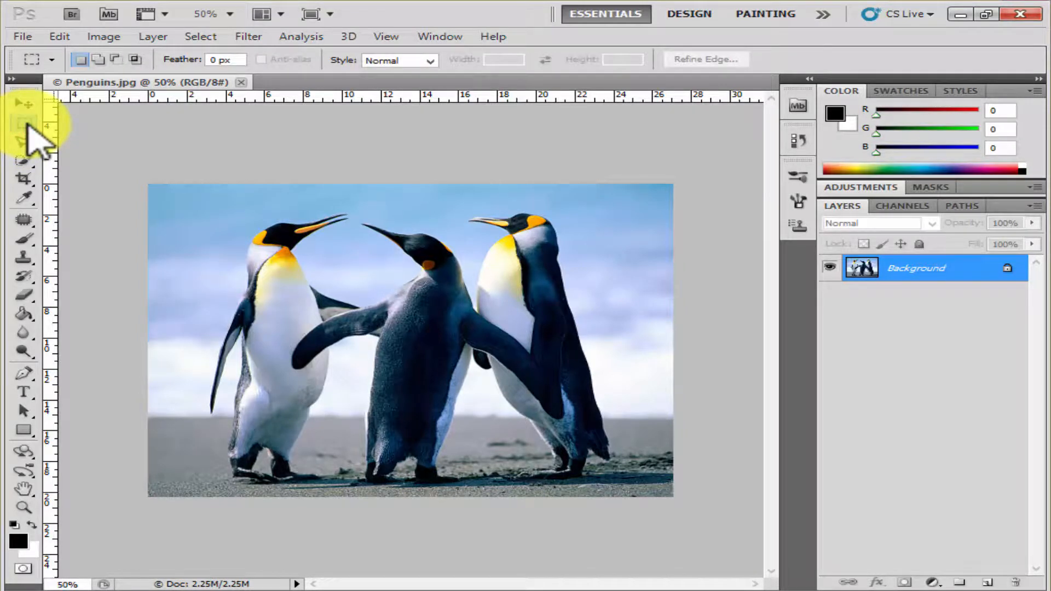
{"action": "left_click_drag", "start_coordinate": [124, 170], "coordinate": [226, 302]}
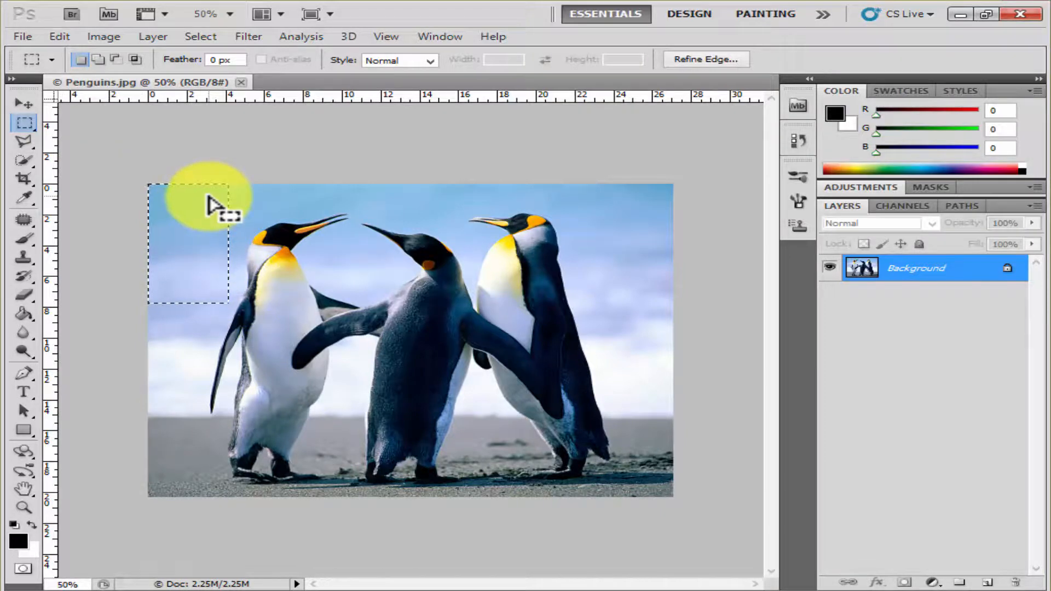
{"action": "left_click_drag", "start_coordinate": [432, 193], "coordinate": [187, 182]}
Select the sky beside and above the penguins with overlapping added rectangles, from the image's left edge across to its right edge
{"action": "left_click_drag", "start_coordinate": [136, 205], "coordinate": [206, 317]}
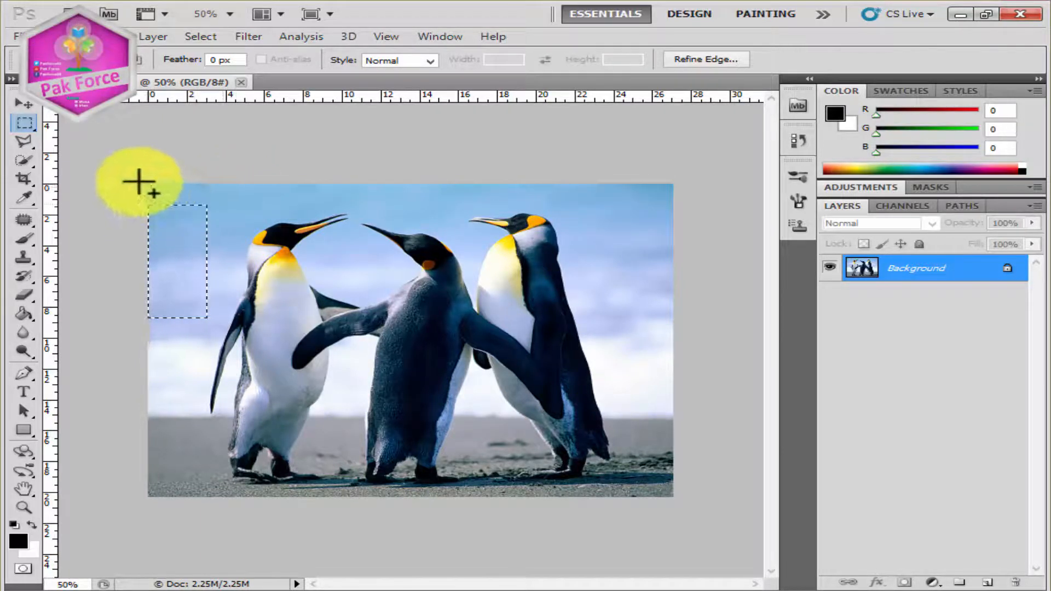
{"action": "left_click_drag", "start_coordinate": [131, 178], "coordinate": [166, 221]}
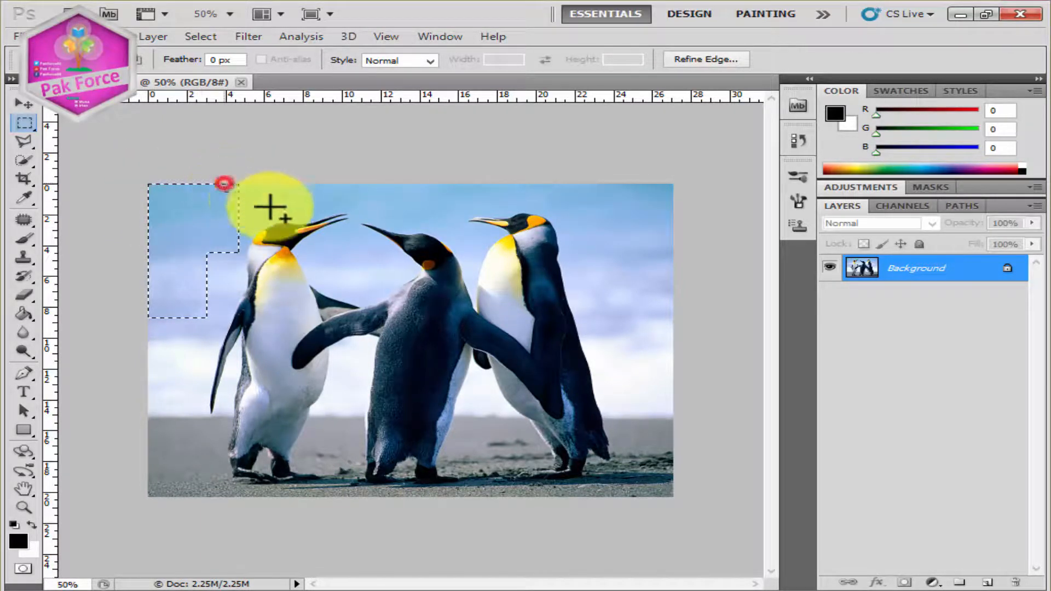
{"action": "left_click_drag", "start_coordinate": [270, 206], "coordinate": [340, 208]}
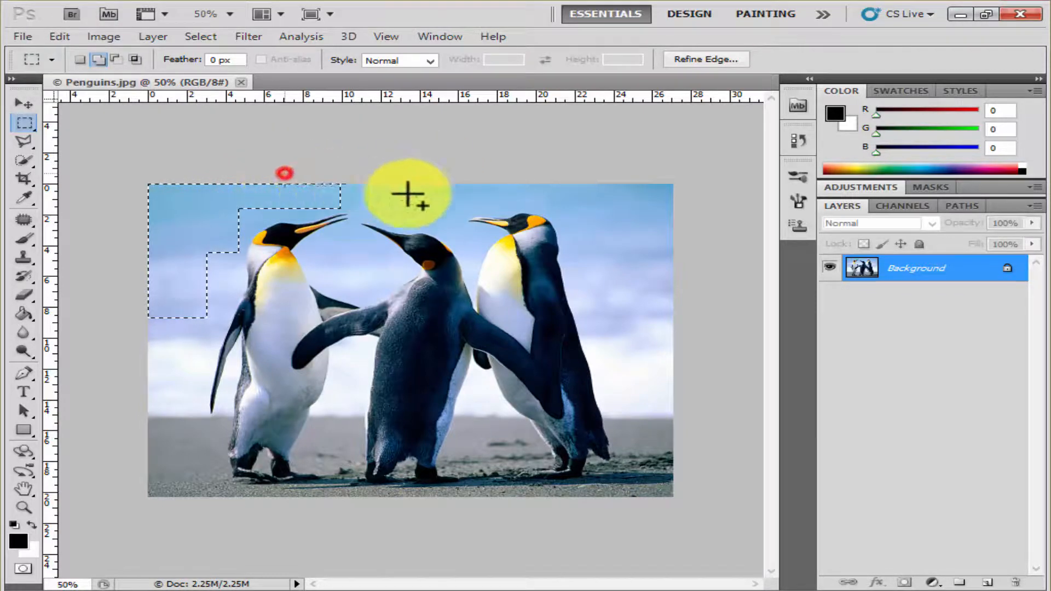
{"action": "left_click_drag", "start_coordinate": [407, 194], "coordinate": [697, 203]}
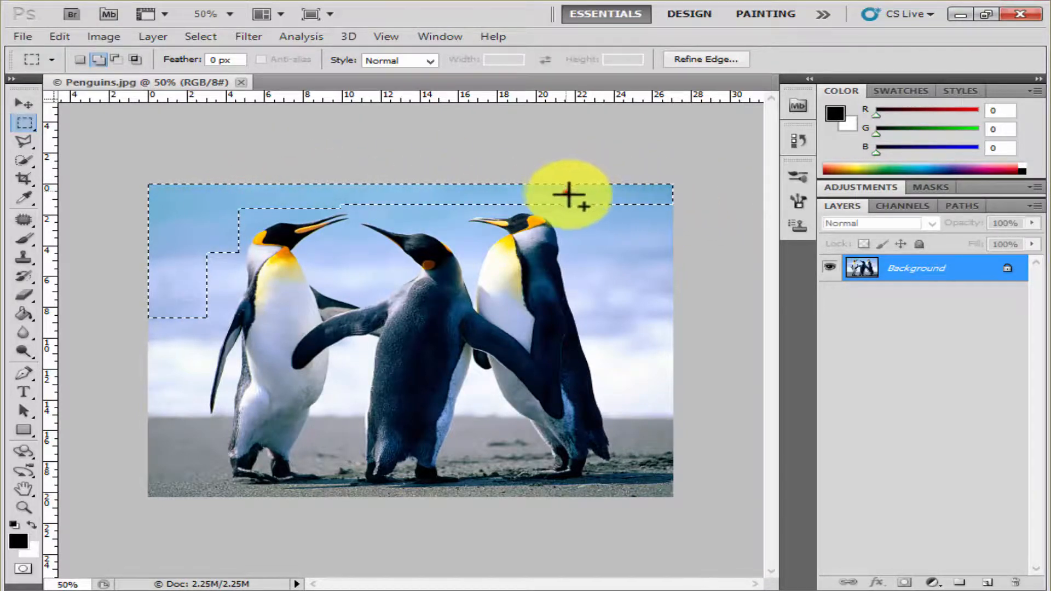
Add overlapping rectangles to the selection down the right penguin's outer side, as far as the image's lower-right corner
{"action": "left_click_drag", "start_coordinate": [567, 194], "coordinate": [733, 258]}
{"action": "left_click_drag", "start_coordinate": [587, 245], "coordinate": [725, 318]}
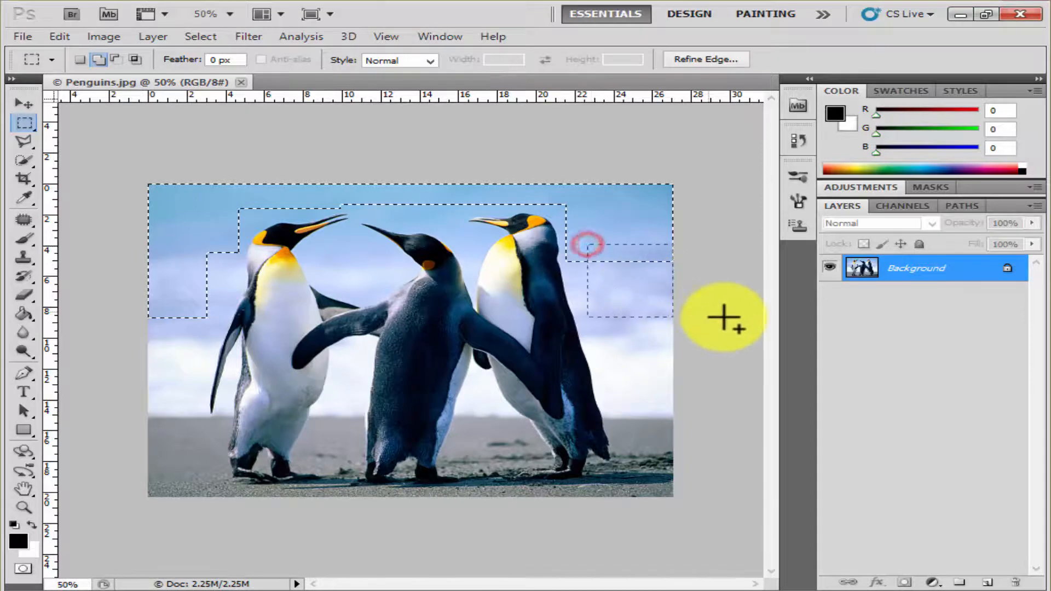
{"action": "left_click_drag", "start_coordinate": [609, 271], "coordinate": [714, 374]}
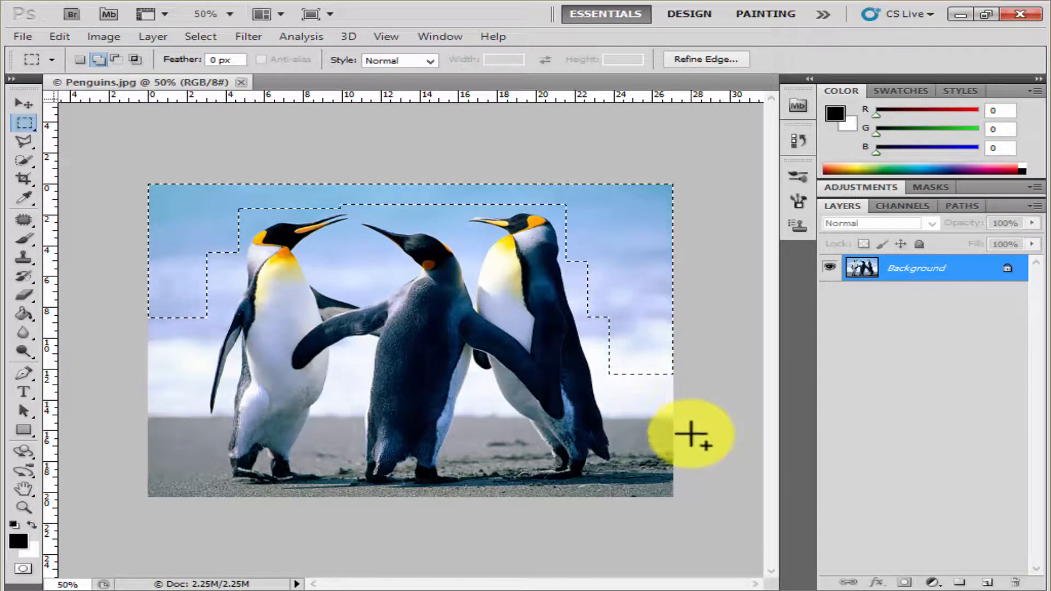
{"action": "left_click_drag", "start_coordinate": [689, 438], "coordinate": [625, 361]}
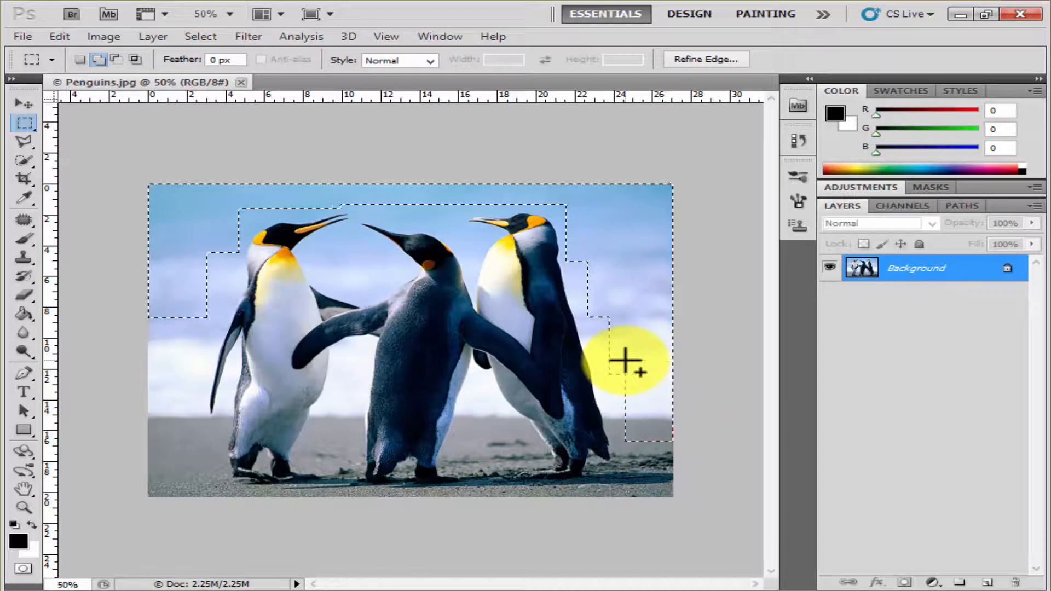
{"action": "left_click_drag", "start_coordinate": [699, 499], "coordinate": [625, 423]}
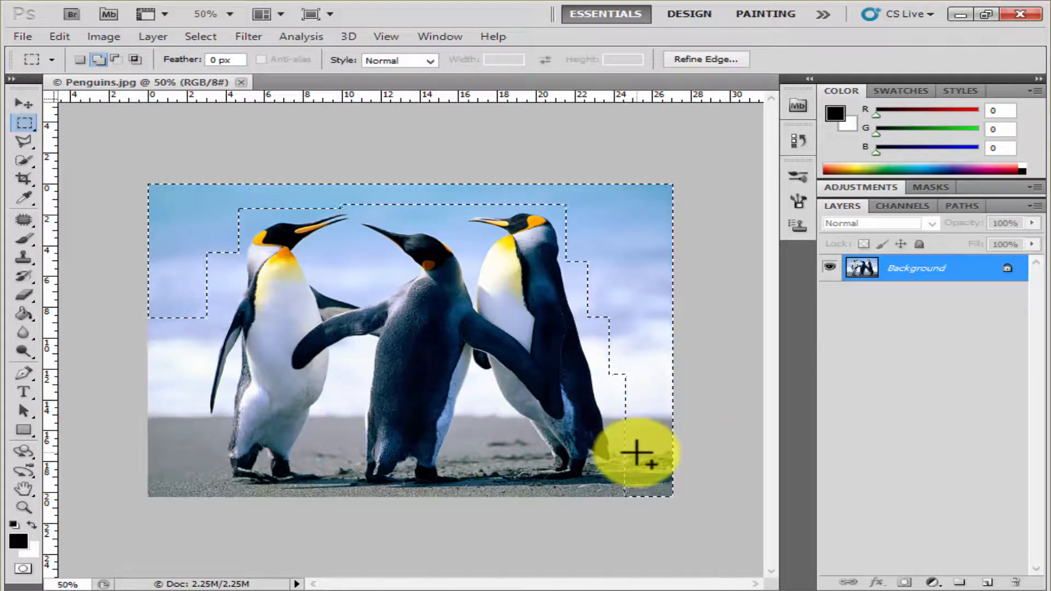
Add two rectangles to the selection down the image's left edge to its bottom, keeping clear of the left penguin
{"action": "left_click", "coordinate": [99, 58]}
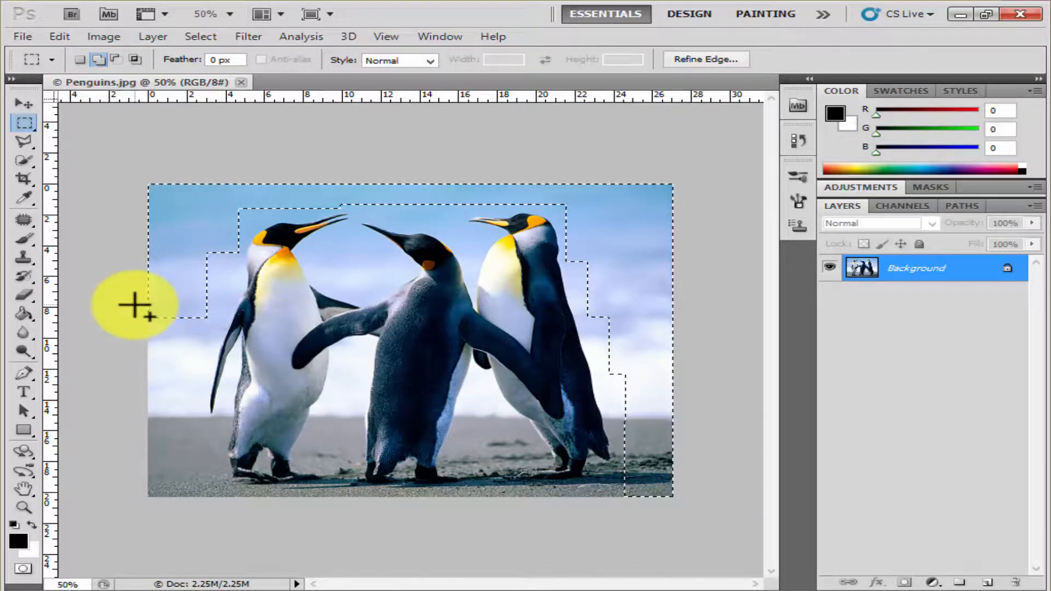
{"action": "left_click_drag", "start_coordinate": [135, 305], "coordinate": [196, 404]}
{"action": "left_click_drag", "start_coordinate": [121, 371], "coordinate": [186, 547]}
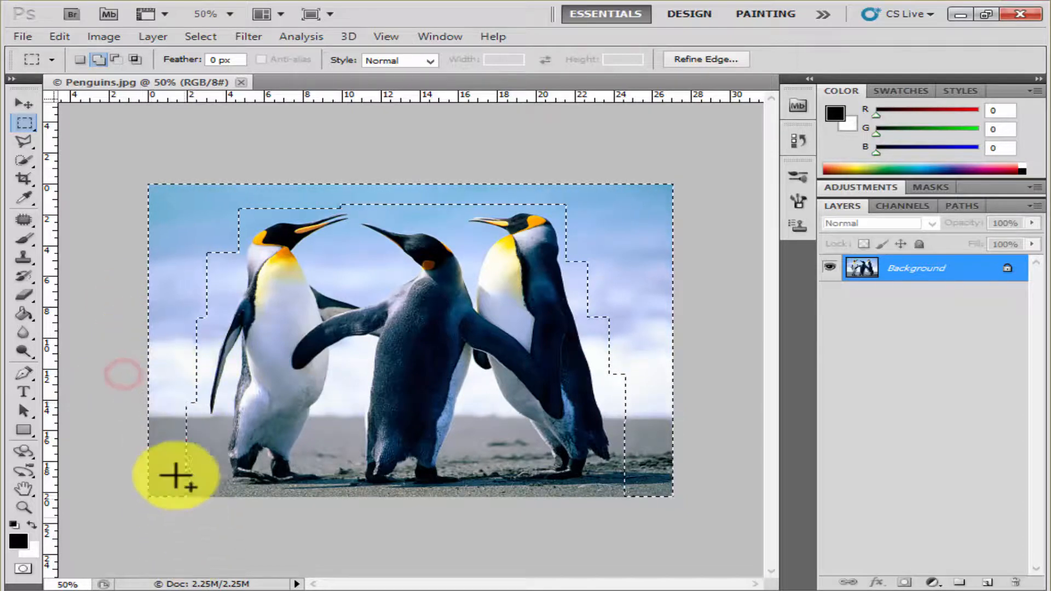
Undo the added rectangle that overlaps the left penguin's flipper and add a smaller one over the ground below the flipper tip
{"action": "left_click_drag", "start_coordinate": [170, 395], "coordinate": [221, 535]}
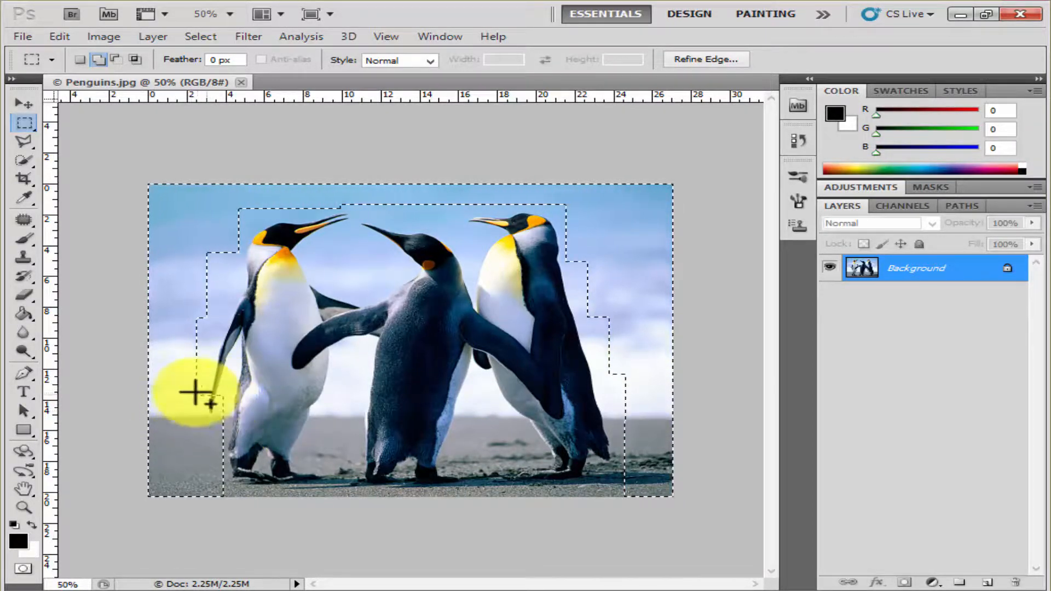
{"action": "key", "text": "ctrl+z"}
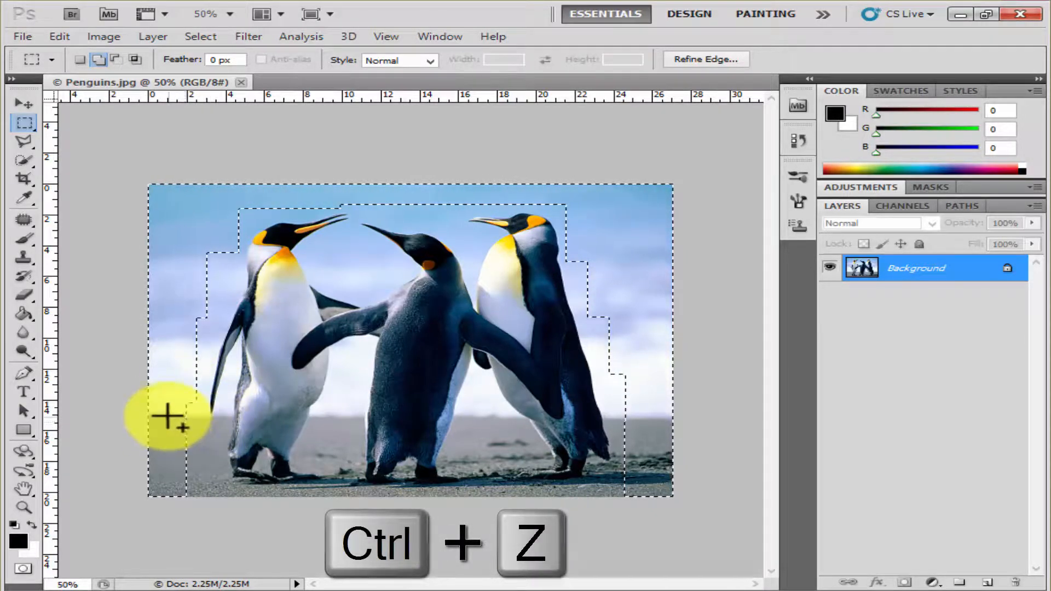
{"action": "left_click_drag", "start_coordinate": [162, 409], "coordinate": [225, 486]}
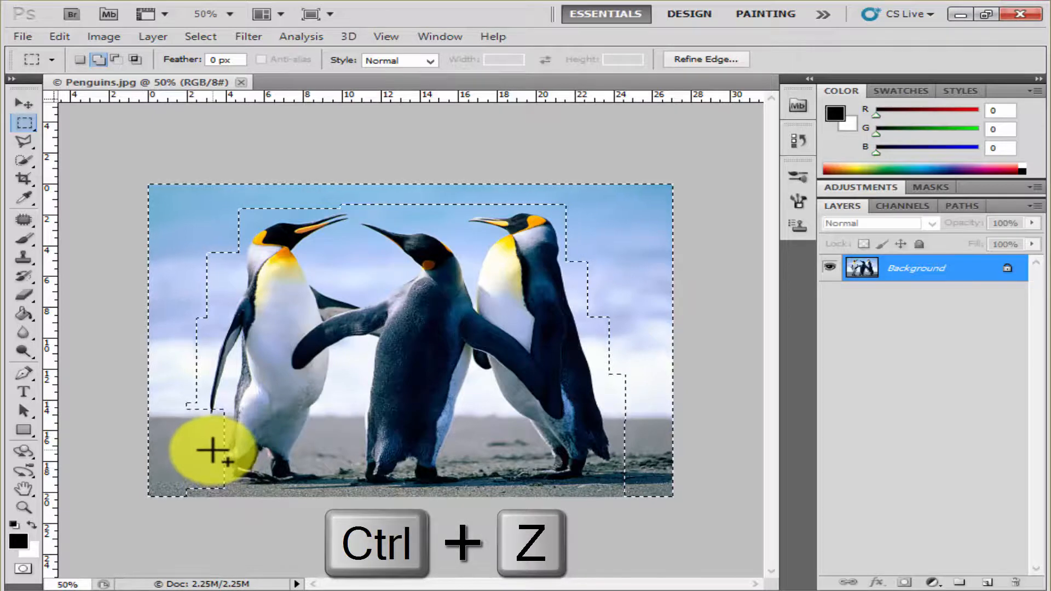
Undo the last added rectangle and add smaller ones over the background down the left penguin's outer side, from neck to feet
{"action": "key", "text": "ctrl+z"}
{"action": "left_click_drag", "start_coordinate": [171, 431], "coordinate": [221, 515]}
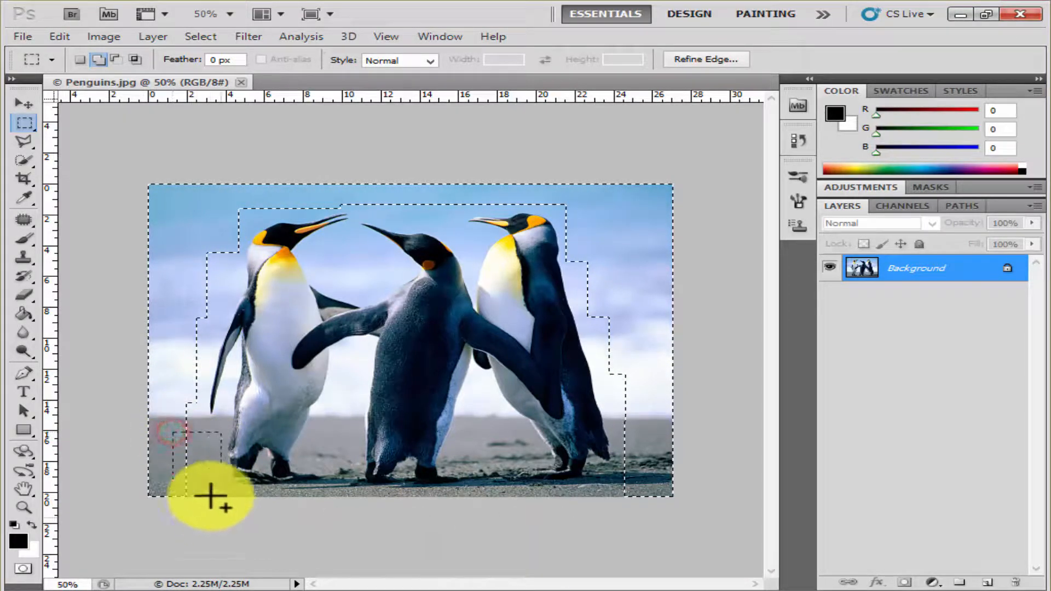
{"action": "left_click_drag", "start_coordinate": [169, 398], "coordinate": [206, 433]}
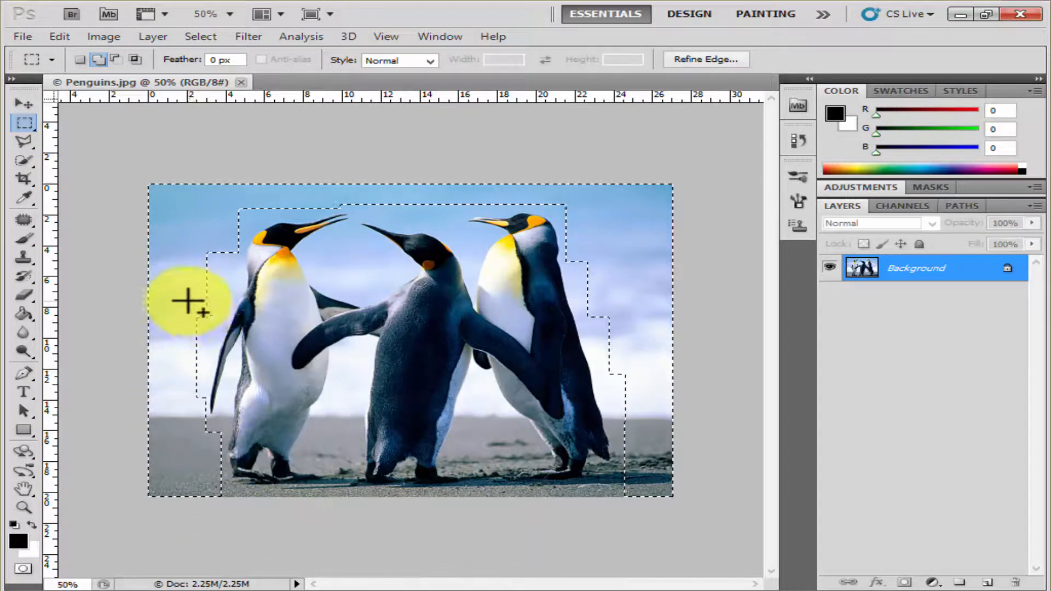
{"action": "left_click_drag", "start_coordinate": [188, 301], "coordinate": [211, 382]}
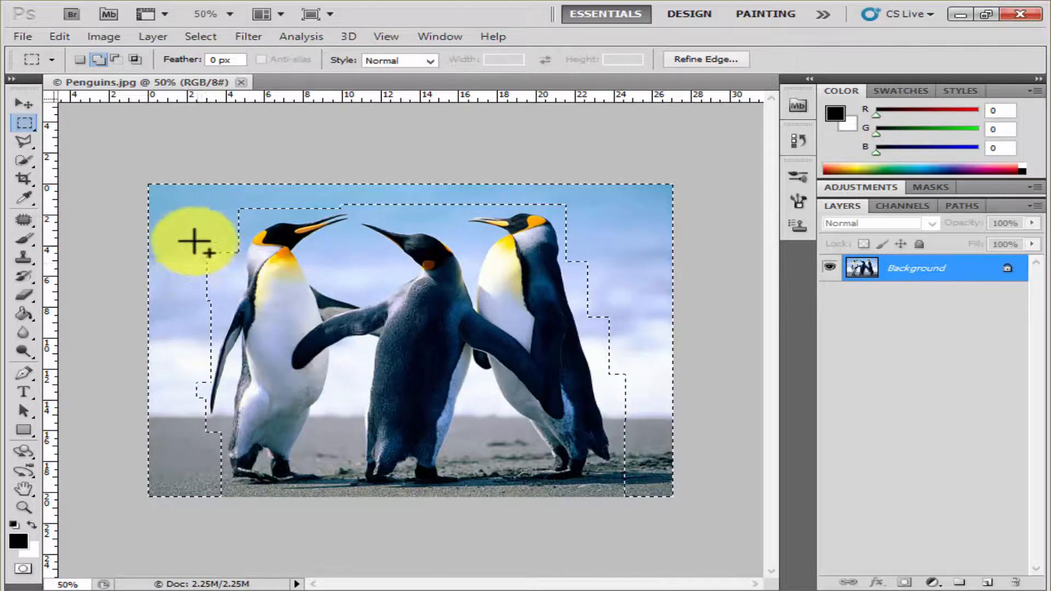
{"action": "left_click_drag", "start_coordinate": [190, 230], "coordinate": [234, 293]}
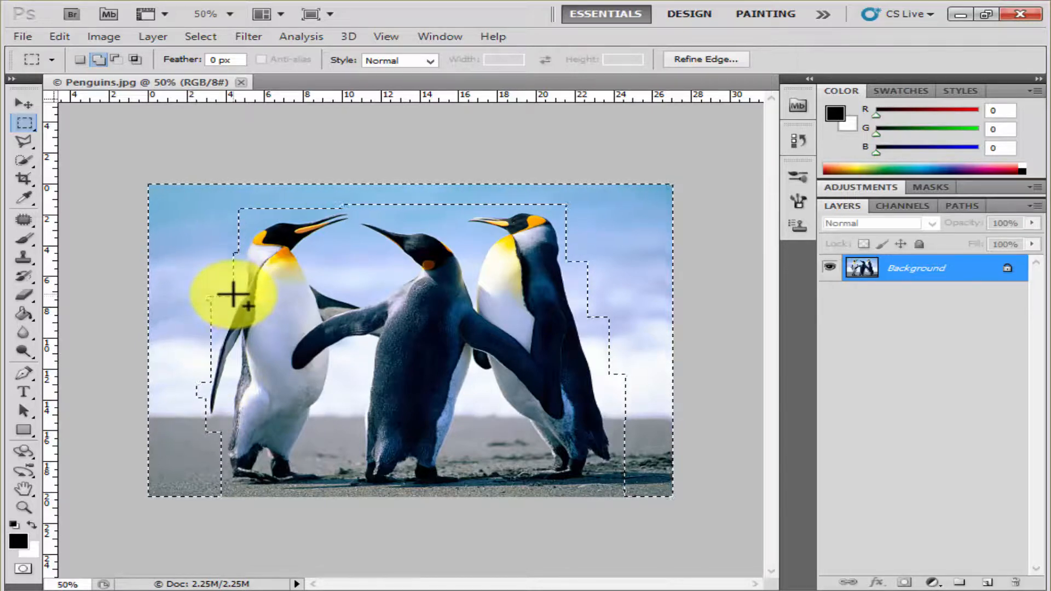
Add three overlapping rectangles to the selection along the image's bottom edge, beneath the penguins' feet
{"action": "left_click_drag", "start_coordinate": [197, 482], "coordinate": [360, 532]}
{"action": "left_click_drag", "start_coordinate": [340, 487], "coordinate": [510, 517]}
{"action": "left_click_drag", "start_coordinate": [454, 489], "coordinate": [669, 521]}
Add overlapping rectangles over the background between the middle and right penguins and between the left and middle penguins' legs
{"action": "left_click_drag", "start_coordinate": [536, 487], "coordinate": [463, 399]}
{"action": "left_click_drag", "start_coordinate": [518, 444], "coordinate": [476, 420]}
{"action": "left_click_drag", "start_coordinate": [488, 458], "coordinate": [442, 472]}
{"action": "left_click_drag", "start_coordinate": [470, 380], "coordinate": [507, 419]}
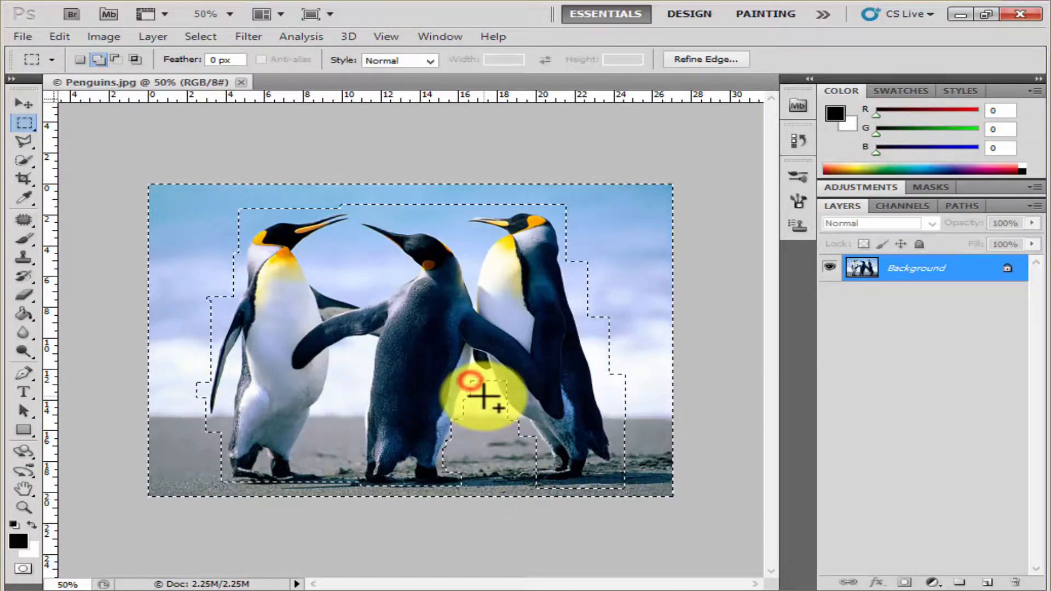
{"action": "left_click_drag", "start_coordinate": [469, 376], "coordinate": [463, 406]}
{"action": "left_click_drag", "start_coordinate": [469, 393], "coordinate": [460, 419]}
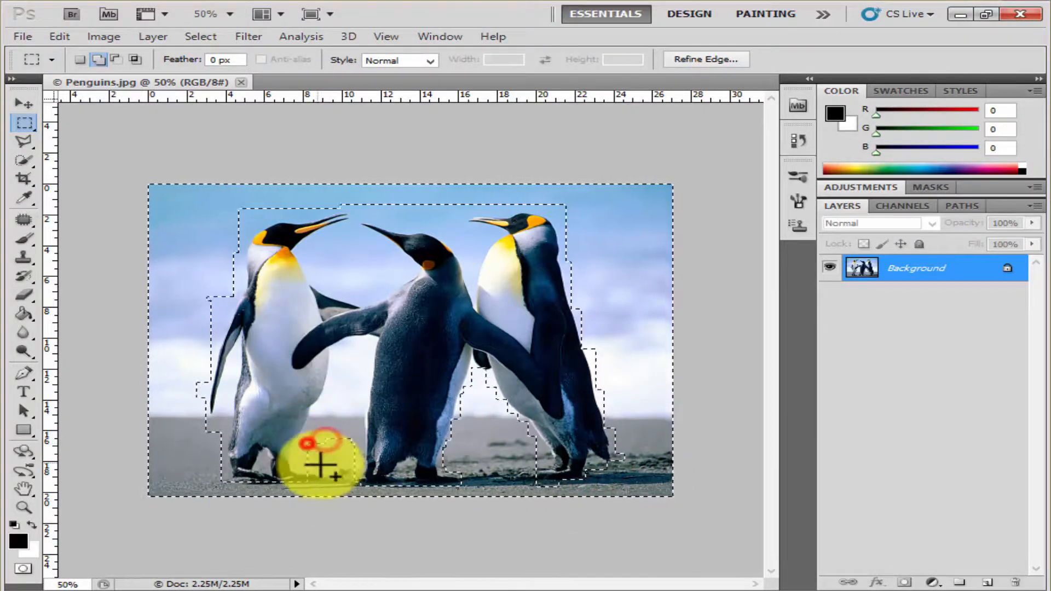
{"action": "left_click_drag", "start_coordinate": [355, 481], "coordinate": [362, 466]}
{"action": "left_click_drag", "start_coordinate": [321, 416], "coordinate": [357, 457]}
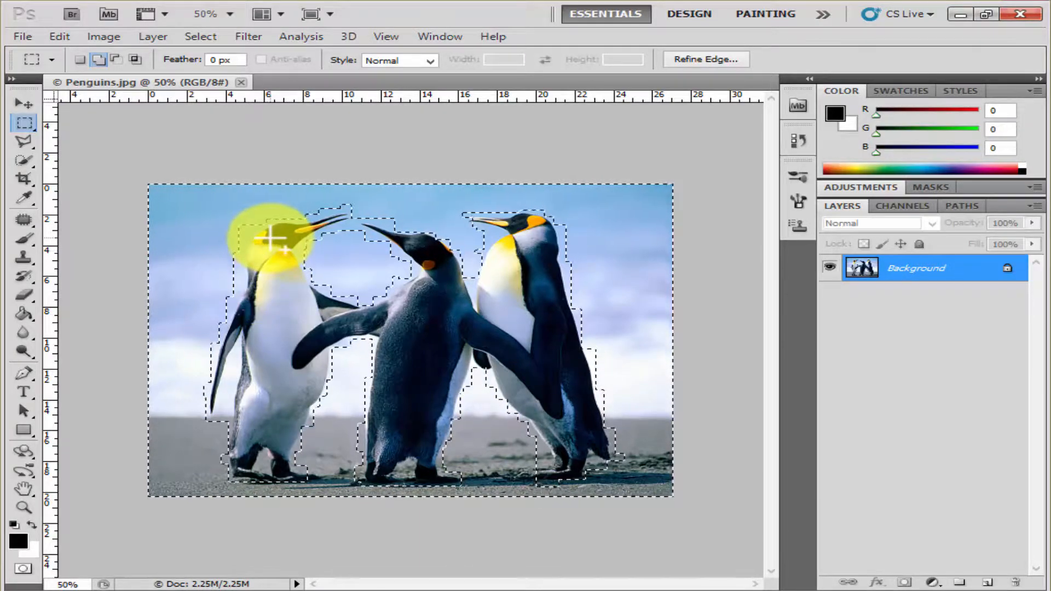
Enlarge the view to 200% and hide the rulers
{"action": "key", "text": "ctrl+plus"}
{"action": "key", "text": "ctrl+plus"}
{"action": "key", "text": "ctrl+plus"}
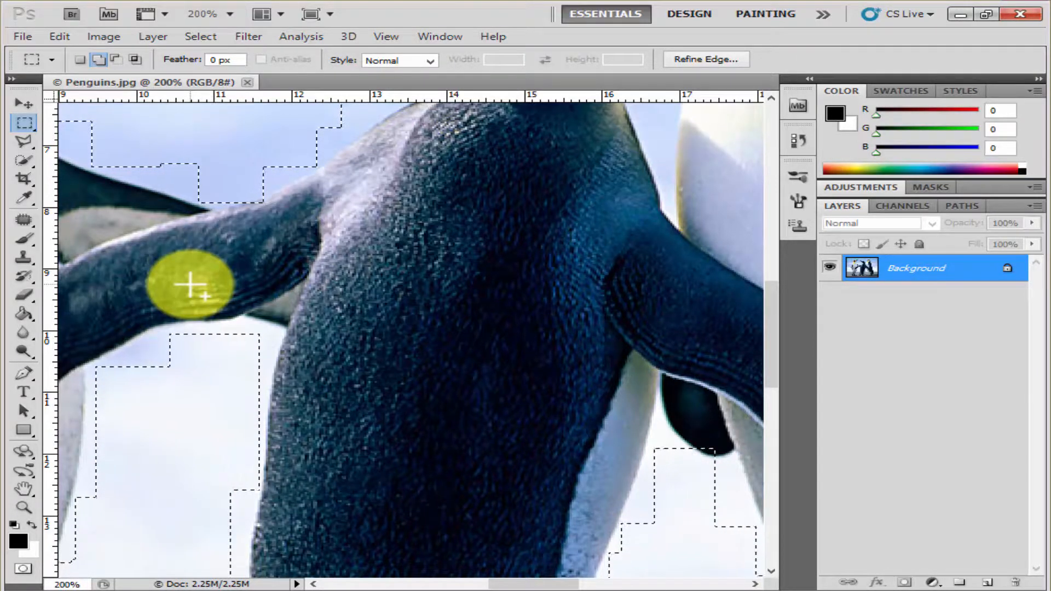
{"action": "key", "text": "ctrl+r"}
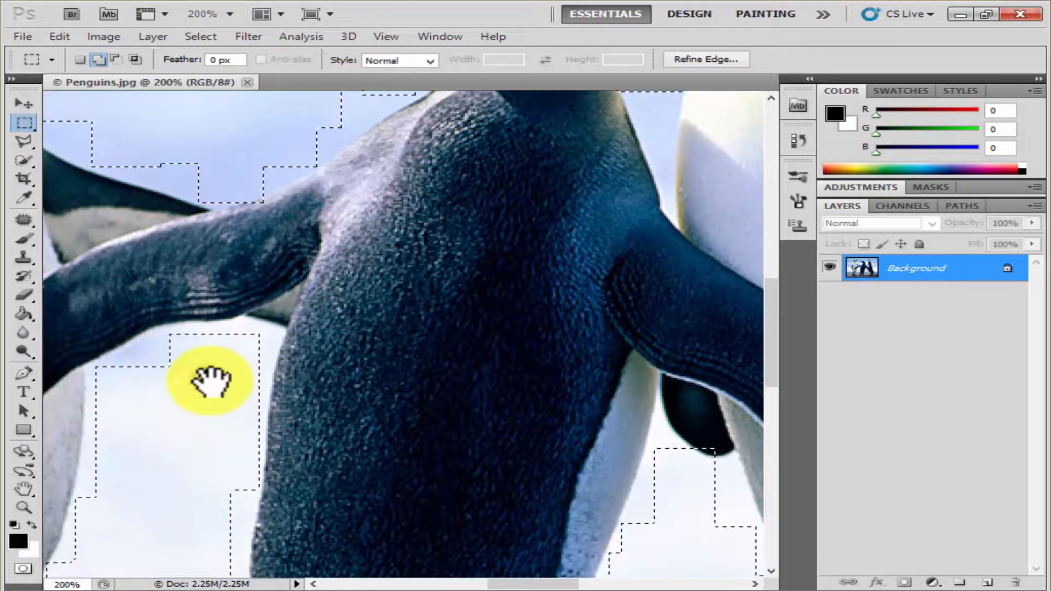
Examine the stepped selection edge around the left penguin's head, back and flipper with the Hand tool
{"action": "left_click_drag", "start_coordinate": [211, 380], "coordinate": [605, 340]}
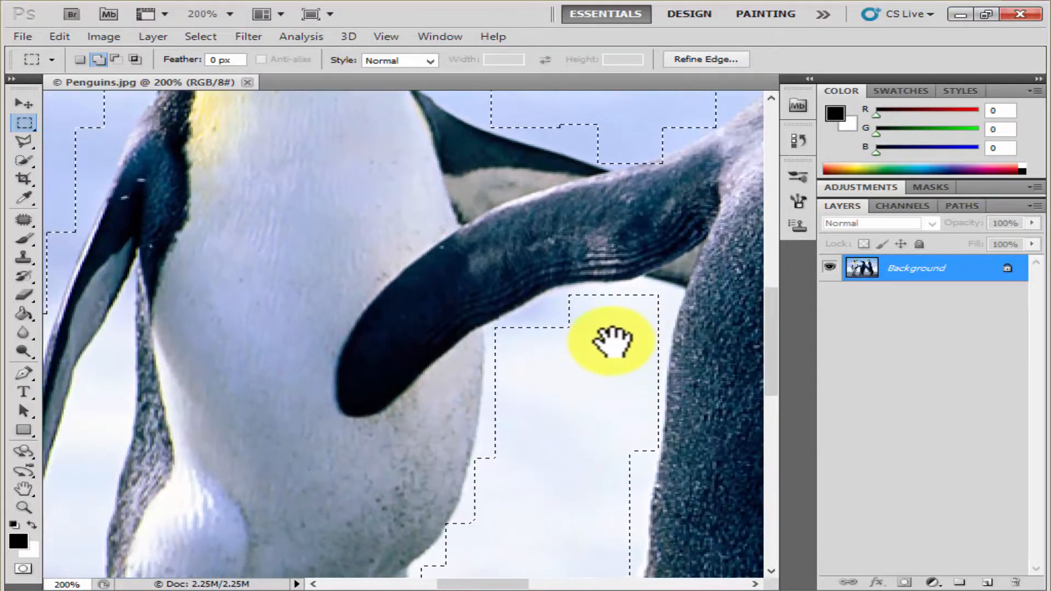
{"action": "left_click_drag", "start_coordinate": [292, 331], "coordinate": [502, 306]}
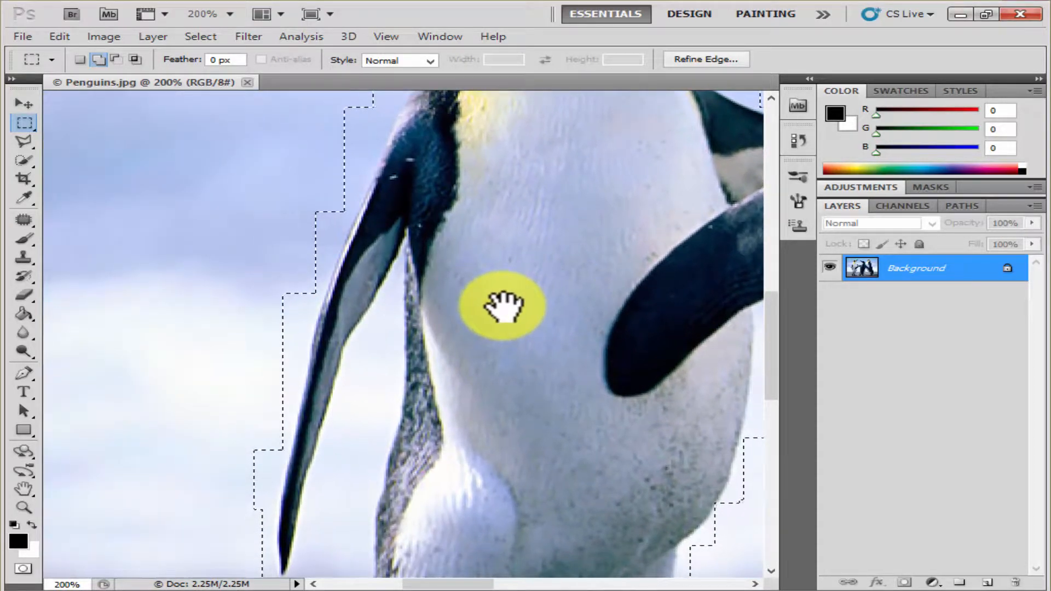
{"action": "left_click", "coordinate": [25, 489]}
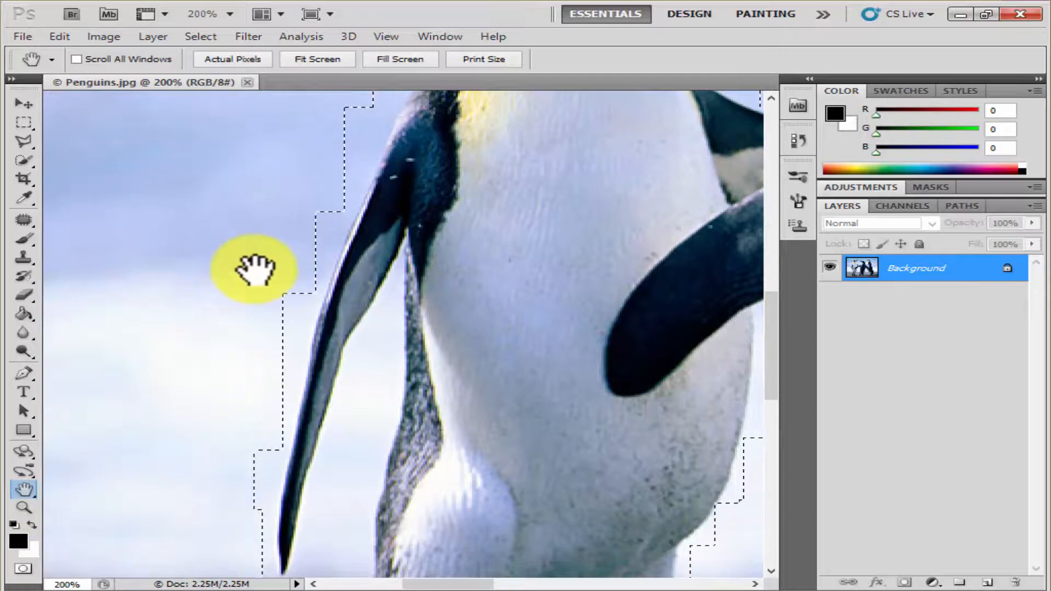
{"action": "left_click_drag", "start_coordinate": [254, 268], "coordinate": [382, 298]}
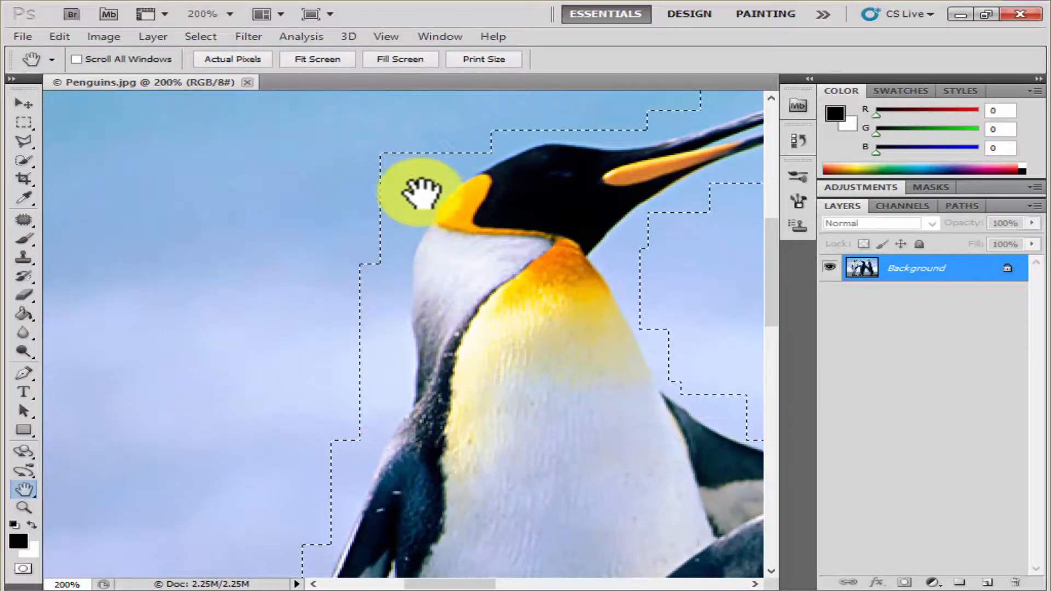
{"action": "left_click_drag", "start_coordinate": [410, 436], "coordinate": [335, 317]}
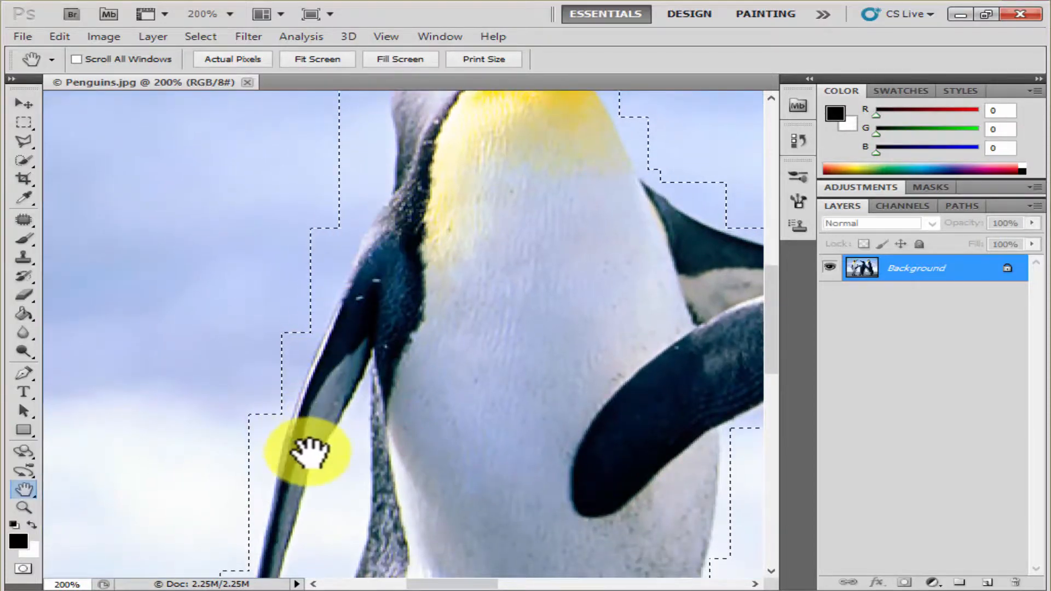
{"action": "left_click_drag", "start_coordinate": [305, 450], "coordinate": [396, 215]}
{"action": "left_click_drag", "start_coordinate": [410, 434], "coordinate": [410, 335]}
{"action": "left_click_drag", "start_coordinate": [383, 222], "coordinate": [444, 330]}
{"action": "left_click_drag", "start_coordinate": [460, 279], "coordinate": [422, 328]}
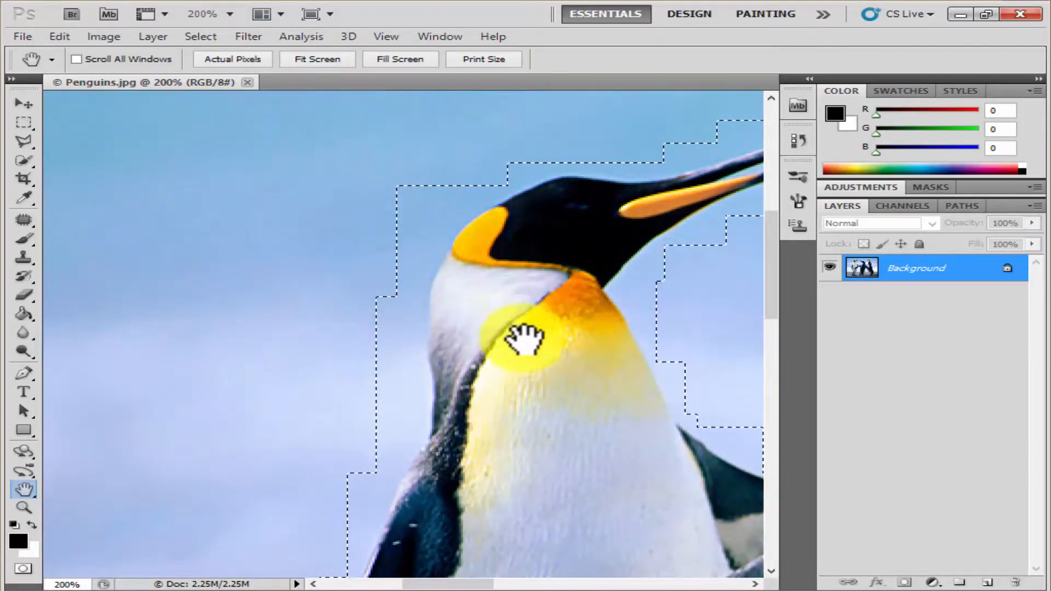
{"action": "left_click_drag", "start_coordinate": [520, 342], "coordinate": [484, 320]}
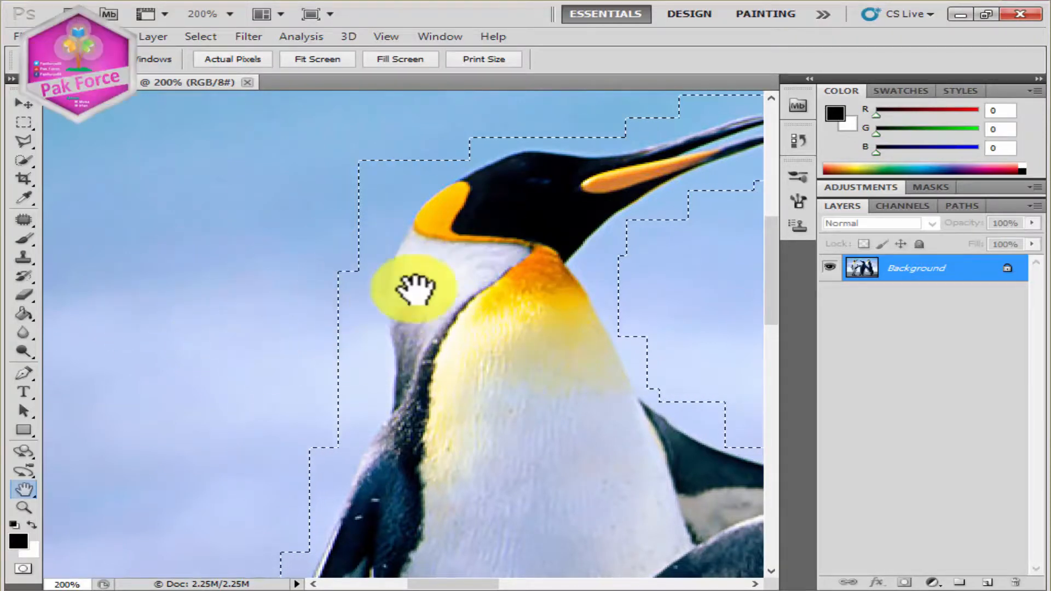
With the Elliptical Marquee tool in add mode, add ellipses over the sky behind the left penguin's head and neck
{"action": "left_click", "coordinate": [26, 121]}
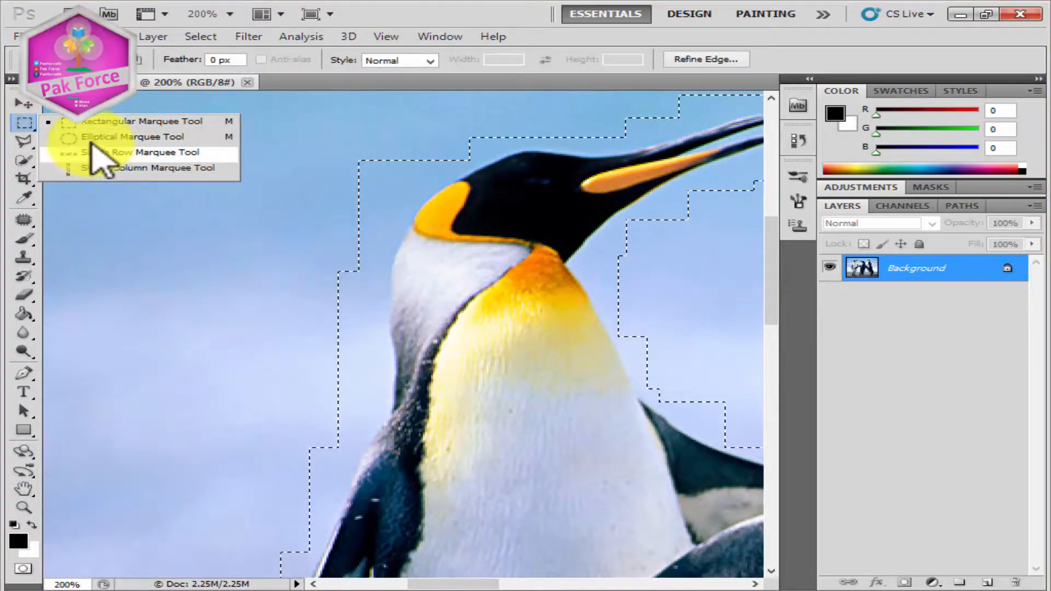
{"action": "left_click", "coordinate": [90, 133]}
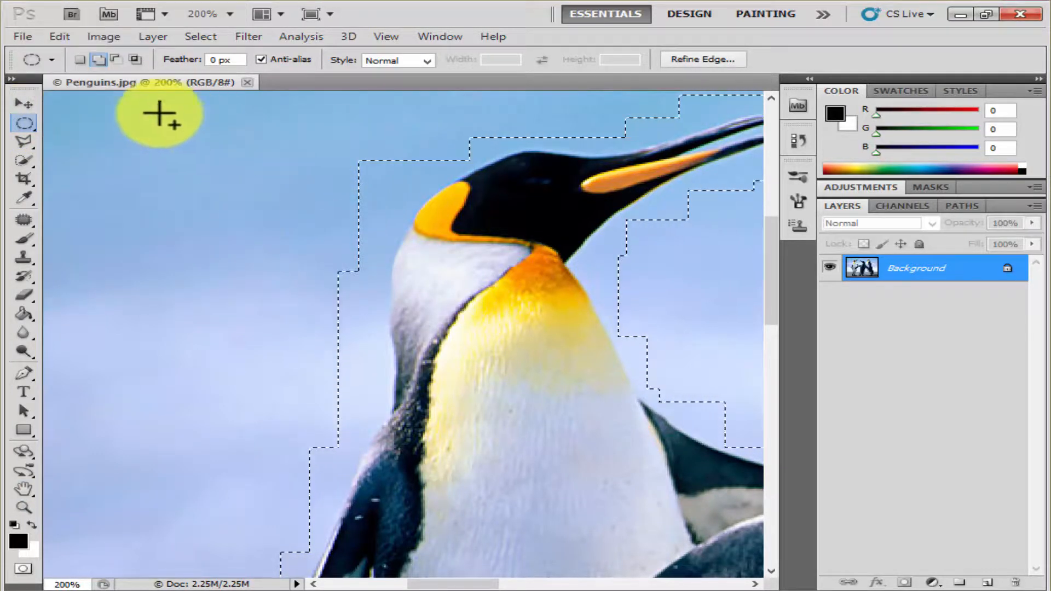
{"action": "left_click", "coordinate": [98, 59]}
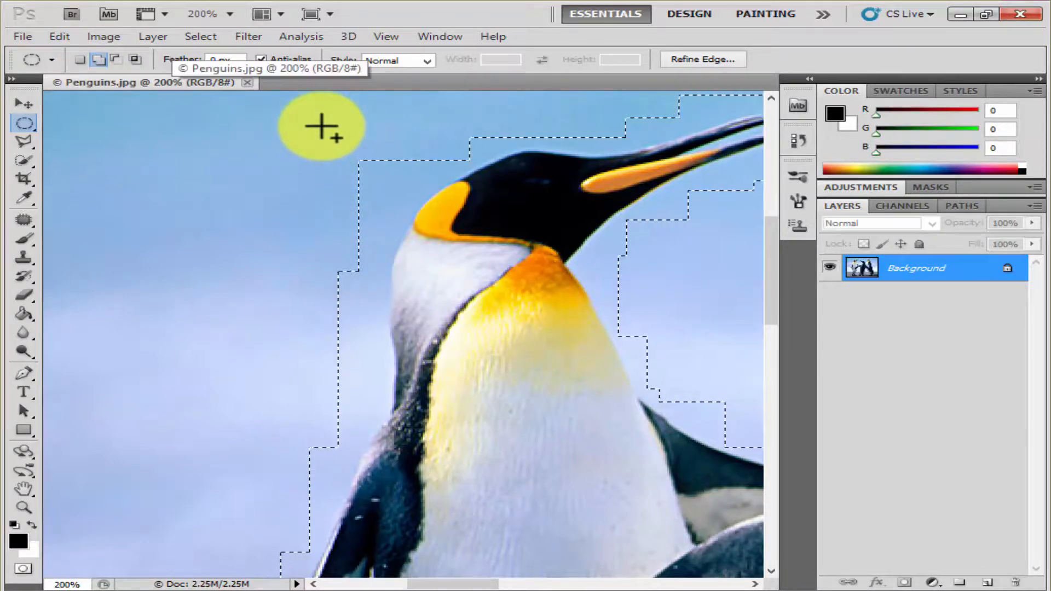
{"action": "left_click_drag", "start_coordinate": [321, 125], "coordinate": [412, 249]}
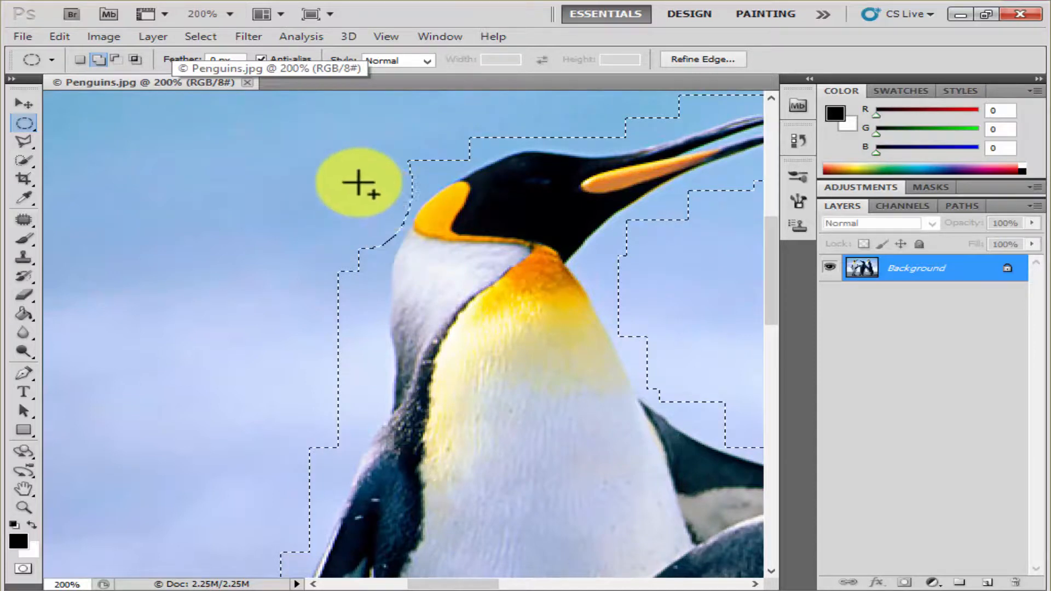
{"action": "left_click_drag", "start_coordinate": [371, 314], "coordinate": [383, 350]}
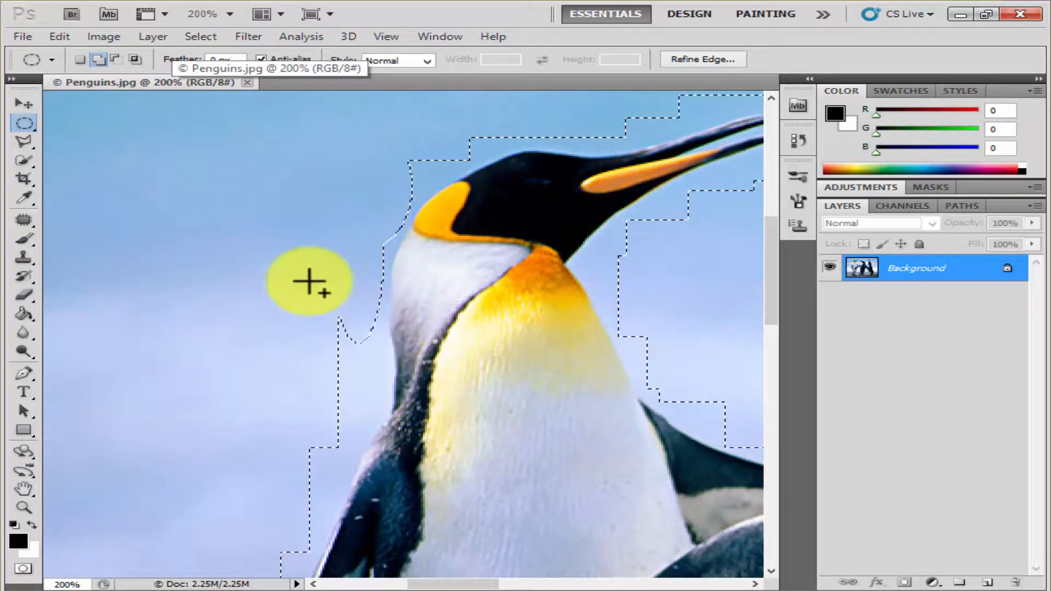
Add ellipses to the selection down the back of the left penguin's neck as far as its shoulder
{"action": "left_click_drag", "start_coordinate": [277, 258], "coordinate": [387, 422]}
{"action": "left_click_drag", "start_coordinate": [298, 368], "coordinate": [365, 471]}
{"action": "left_click_drag", "start_coordinate": [331, 375], "coordinate": [378, 417]}
{"action": "left_click_drag", "start_coordinate": [353, 367], "coordinate": [386, 400]}
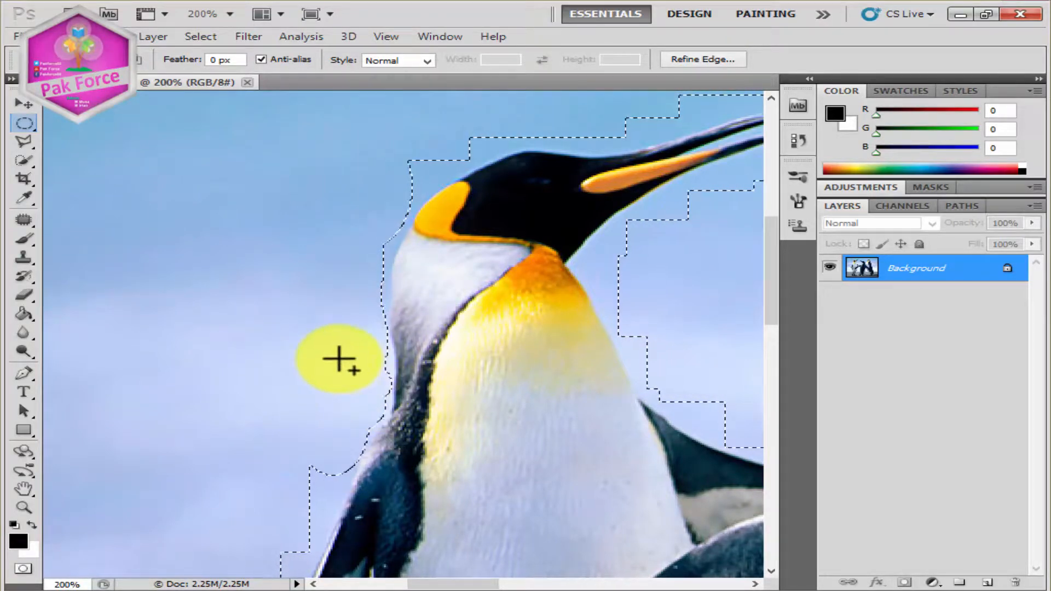
{"action": "left_click_drag", "start_coordinate": [341, 343], "coordinate": [387, 387]}
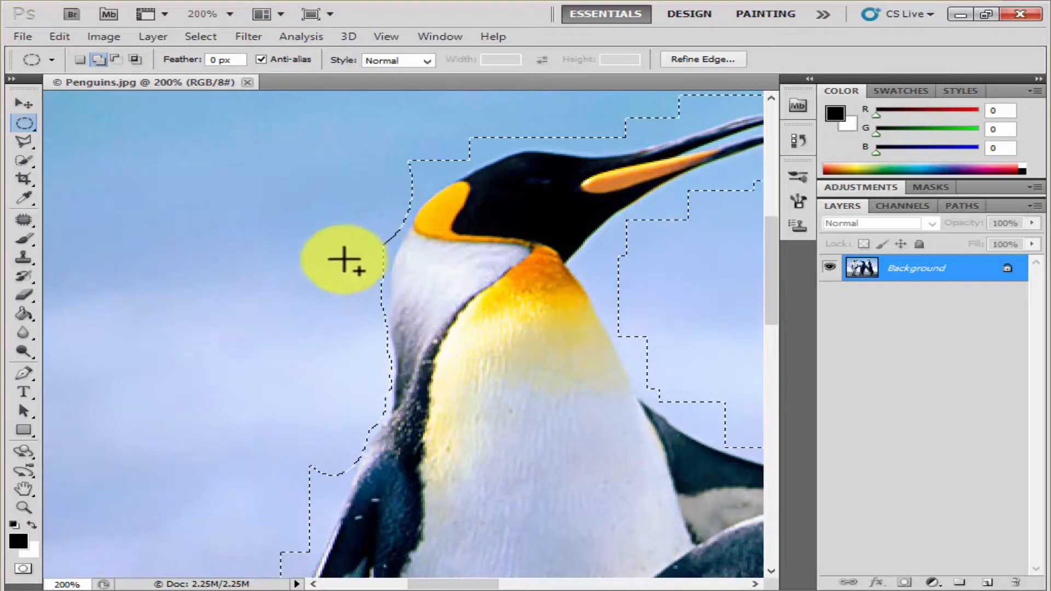
Add small ellipses up the left penguin's nape and over the back of its head to tighten the selection edge
{"action": "left_click_drag", "start_coordinate": [342, 208], "coordinate": [391, 283]}
{"action": "left_click_drag", "start_coordinate": [352, 253], "coordinate": [385, 327]}
{"action": "left_click_drag", "start_coordinate": [343, 223], "coordinate": [343, 223]}
{"action": "left_click_drag", "start_coordinate": [358, 134], "coordinate": [427, 216]}
{"action": "left_click_drag", "start_coordinate": [371, 170], "coordinate": [404, 241]}
{"action": "left_click_drag", "start_coordinate": [403, 126], "coordinate": [451, 188]}
{"action": "left_click_drag", "start_coordinate": [432, 118], "coordinate": [500, 144]}
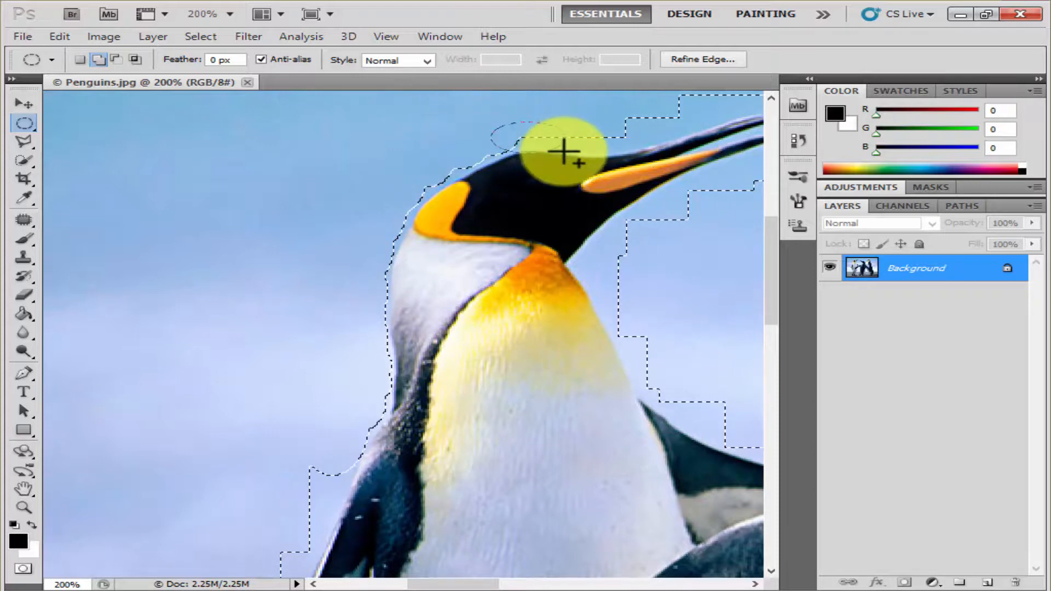
Add flat ellipses to the selection over the left penguin's crown and the base of its upper beak
{"action": "left_click_drag", "start_coordinate": [563, 148], "coordinate": [623, 151]}
{"action": "left_click_drag", "start_coordinate": [571, 122], "coordinate": [645, 148]}
{"action": "left_click_drag", "start_coordinate": [592, 105], "coordinate": [677, 131]}
{"action": "left_click_drag", "start_coordinate": [626, 103], "coordinate": [712, 131]}
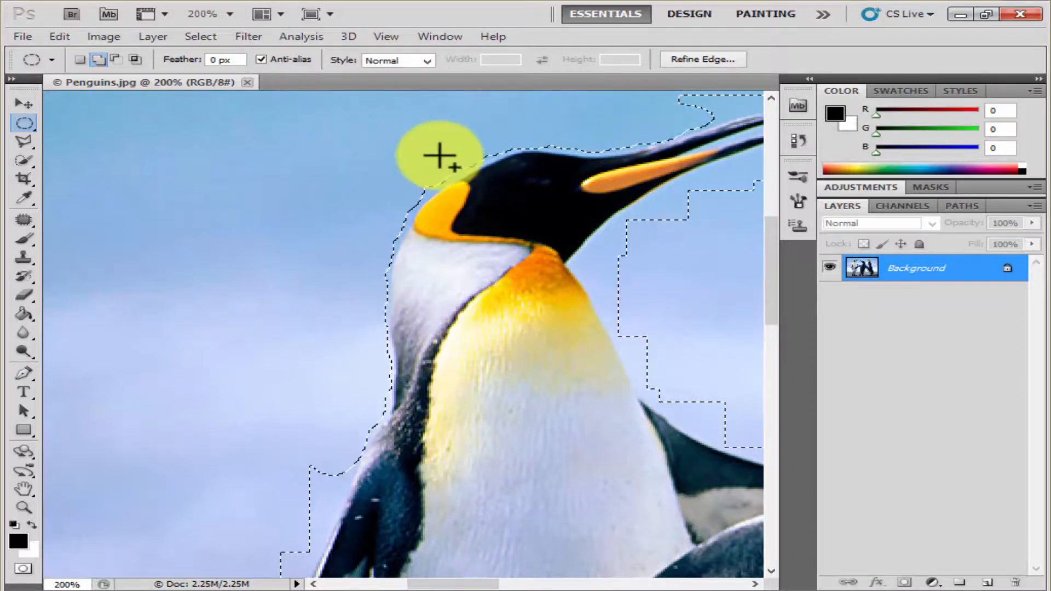
At 400% view, add ellipses to the selection along the top of the left penguin's beak and around its tip
{"action": "left_click_drag", "start_coordinate": [459, 227], "coordinate": [307, 359]}
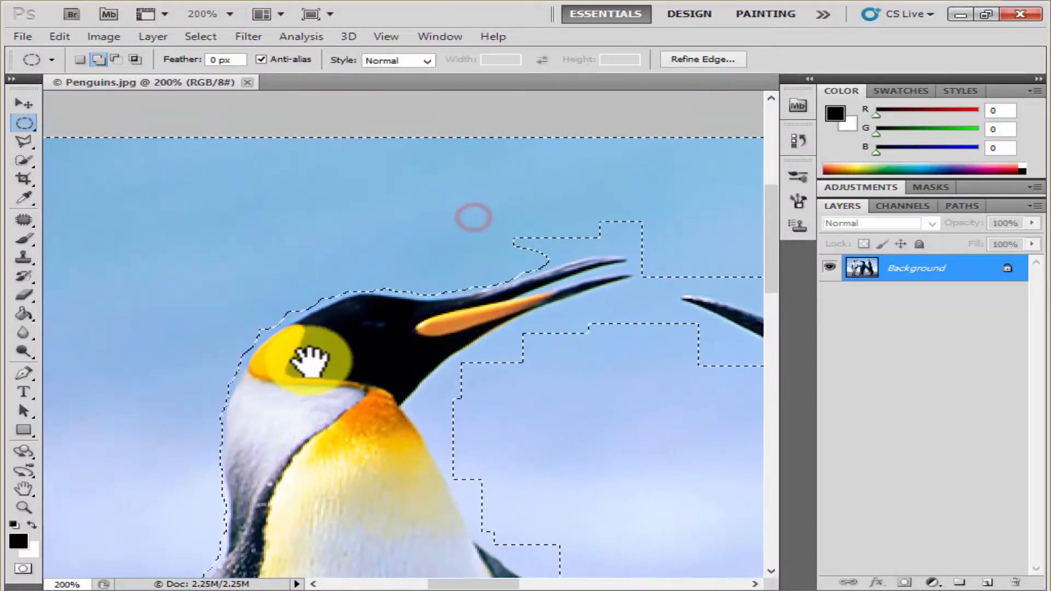
{"action": "left_click_drag", "start_coordinate": [380, 374], "coordinate": [249, 277]}
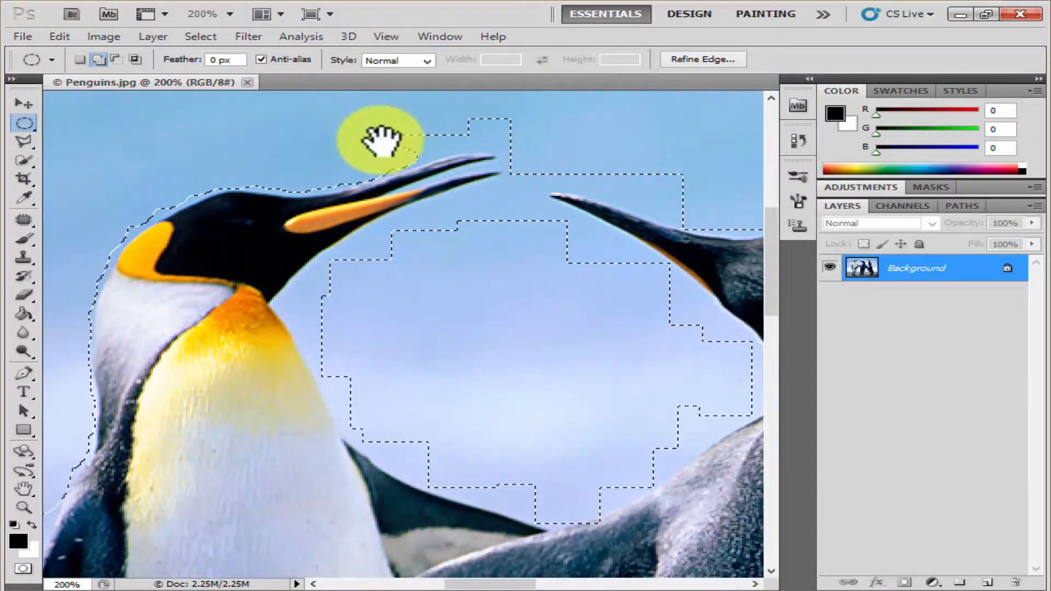
{"action": "left_click_drag", "start_coordinate": [375, 140], "coordinate": [276, 222]}
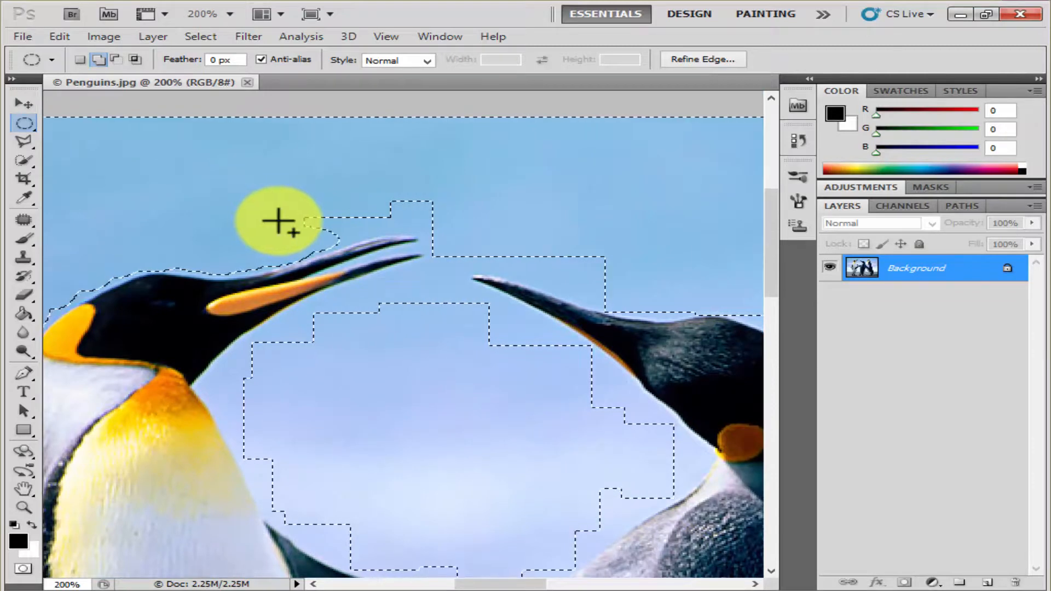
{"action": "key", "text": "ctrl+plus"}
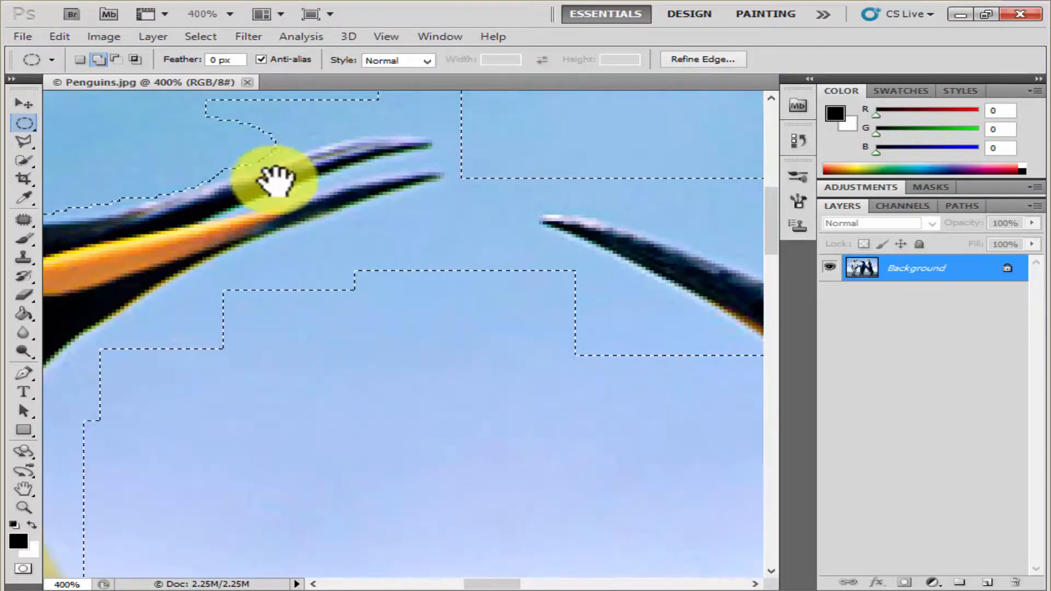
{"action": "left_click_drag", "start_coordinate": [275, 180], "coordinate": [310, 317]}
{"action": "left_click_drag", "start_coordinate": [192, 227], "coordinate": [419, 340]}
{"action": "left_click_drag", "start_coordinate": [274, 247], "coordinate": [551, 309]}
{"action": "left_click_drag", "start_coordinate": [404, 186], "coordinate": [592, 298]}
{"action": "left_click_drag", "start_coordinate": [453, 256], "coordinate": [635, 316]}
{"action": "left_click_drag", "start_coordinate": [504, 281], "coordinate": [593, 328]}
{"action": "left_click_drag", "start_coordinate": [522, 304], "coordinate": [594, 371]}
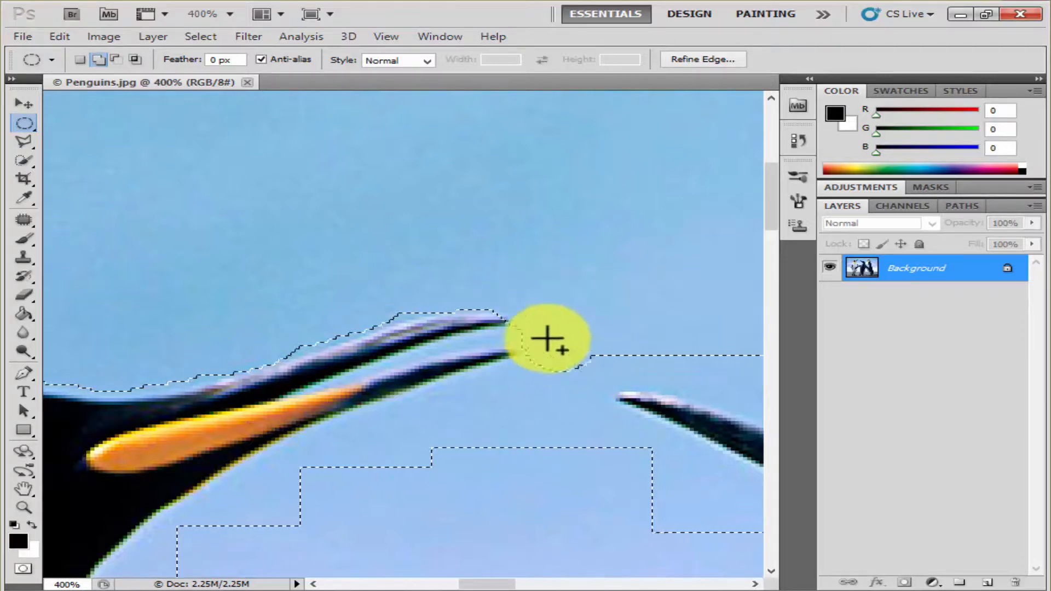
{"action": "left_click_drag", "start_coordinate": [547, 337], "coordinate": [678, 445]}
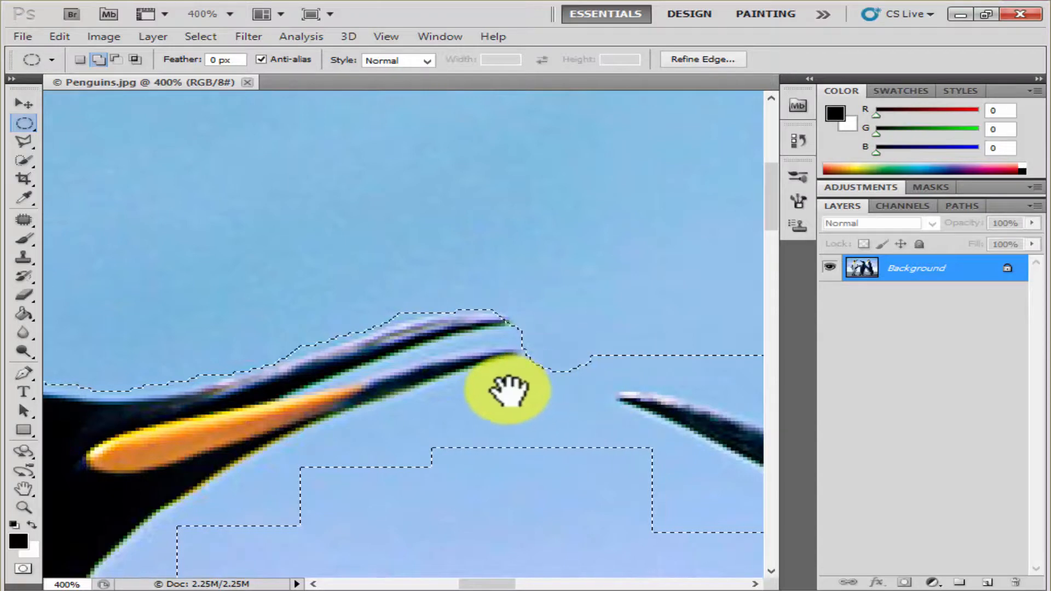
At 700% view, add small ellipses to the selection inside the gap between the left penguin's upper and lower beak
{"action": "left_click_drag", "start_coordinate": [509, 389], "coordinate": [585, 295]}
{"action": "left_click_drag", "start_coordinate": [602, 238], "coordinate": [542, 257]}
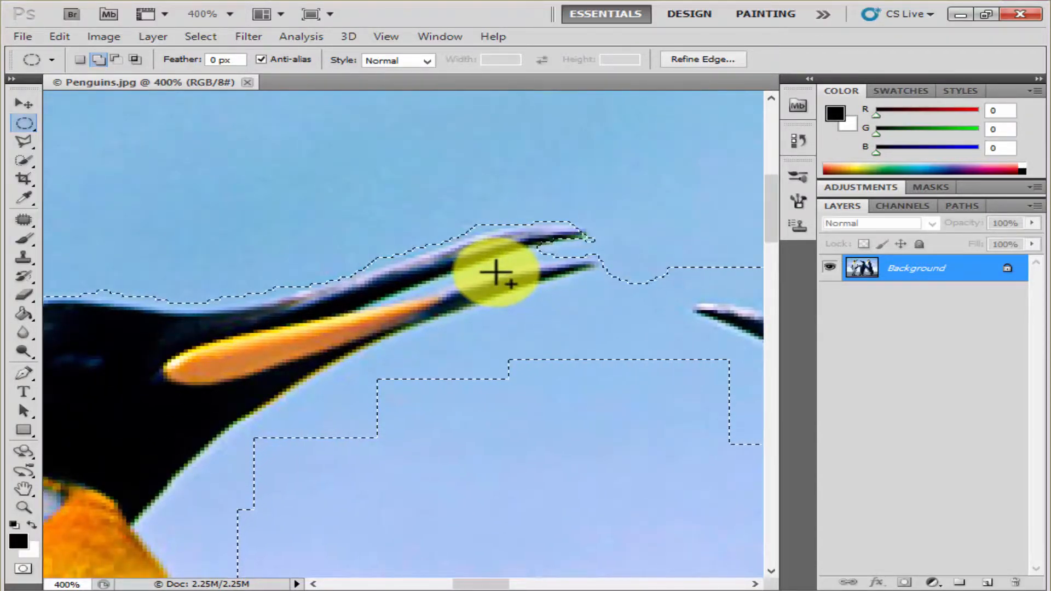
{"action": "key", "text": "ctrl+plus"}
{"action": "key", "text": "ctrl+plus"}
{"action": "key", "text": "ctrl+plus"}
{"action": "left_click_drag", "start_coordinate": [511, 236], "coordinate": [476, 298]}
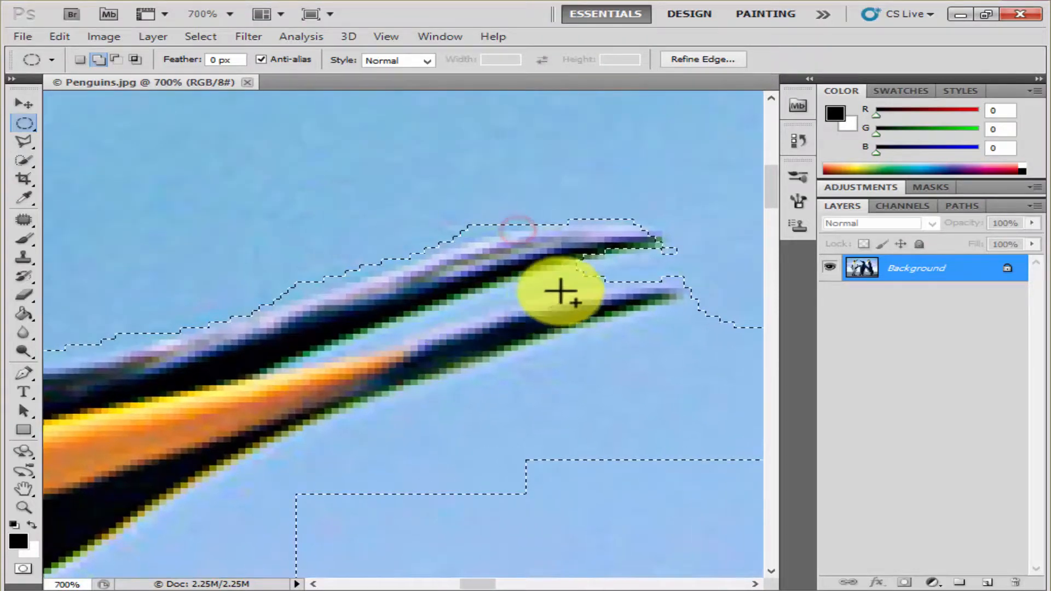
{"action": "left_click_drag", "start_coordinate": [584, 267], "coordinate": [556, 306]}
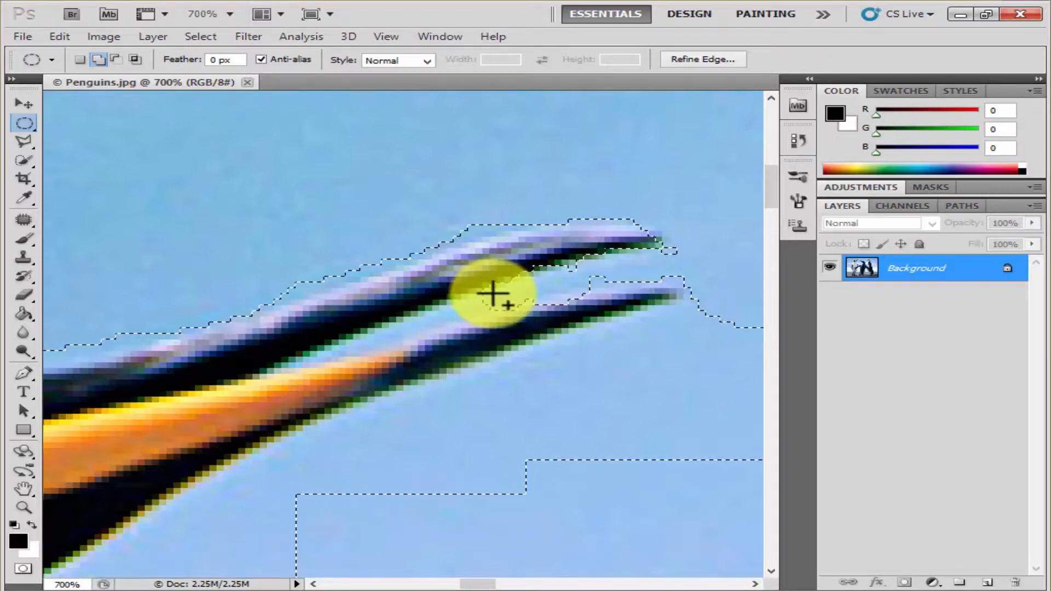
{"action": "left_click_drag", "start_coordinate": [458, 301], "coordinate": [370, 344]}
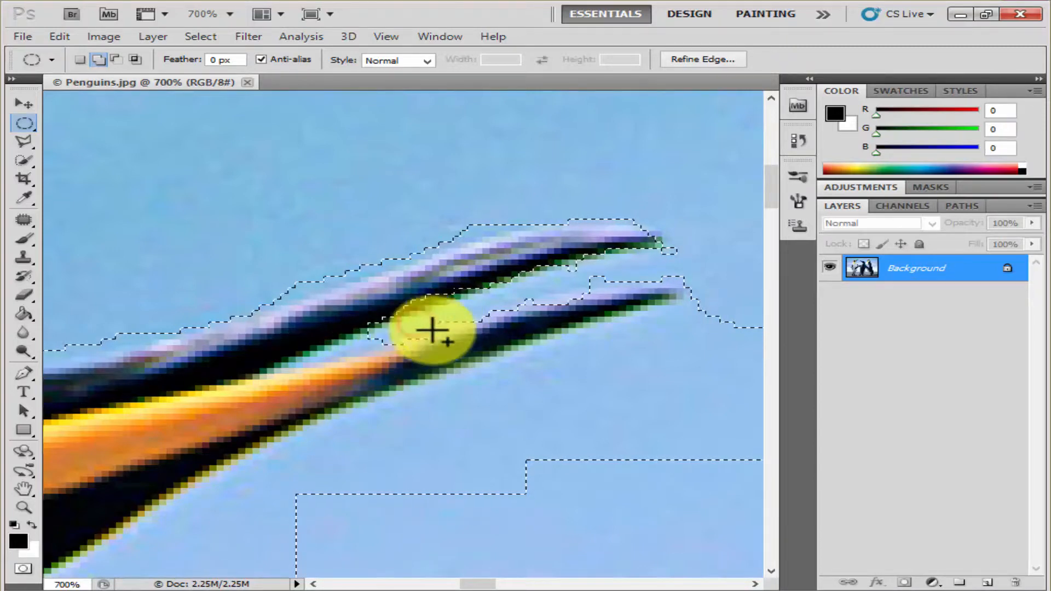
Add ellipses to the selection around the tip and along the underside of the left penguin's lower beak
{"action": "left_click_drag", "start_coordinate": [494, 348], "coordinate": [368, 254]}
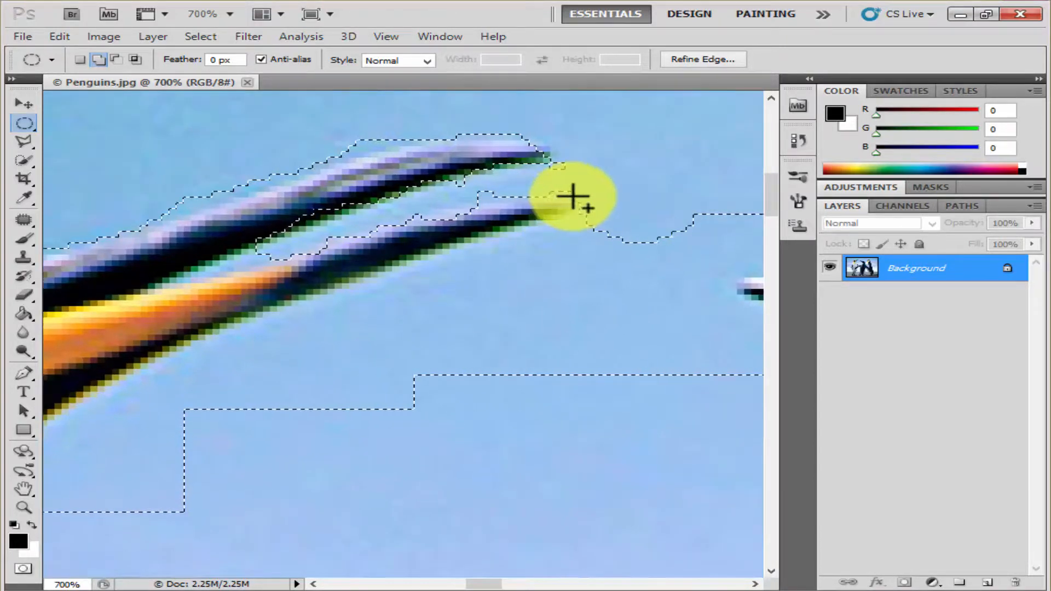
{"action": "left_click_drag", "start_coordinate": [580, 199], "coordinate": [672, 300]}
{"action": "left_click_drag", "start_coordinate": [629, 250], "coordinate": [372, 427]}
{"action": "left_click_drag", "start_coordinate": [614, 211], "coordinate": [262, 406]}
{"action": "left_click_drag", "start_coordinate": [385, 335], "coordinate": [165, 475]}
{"action": "left_click_drag", "start_coordinate": [265, 373], "coordinate": [113, 514]}
Add ellipses to the selection under the left penguin's chin and along its throat down to the orange neck patch
{"action": "key", "text": "space"}
{"action": "left_click_drag", "start_coordinate": [196, 499], "coordinate": [465, 314]}
{"action": "left_click_drag", "start_coordinate": [497, 218], "coordinate": [339, 342]}
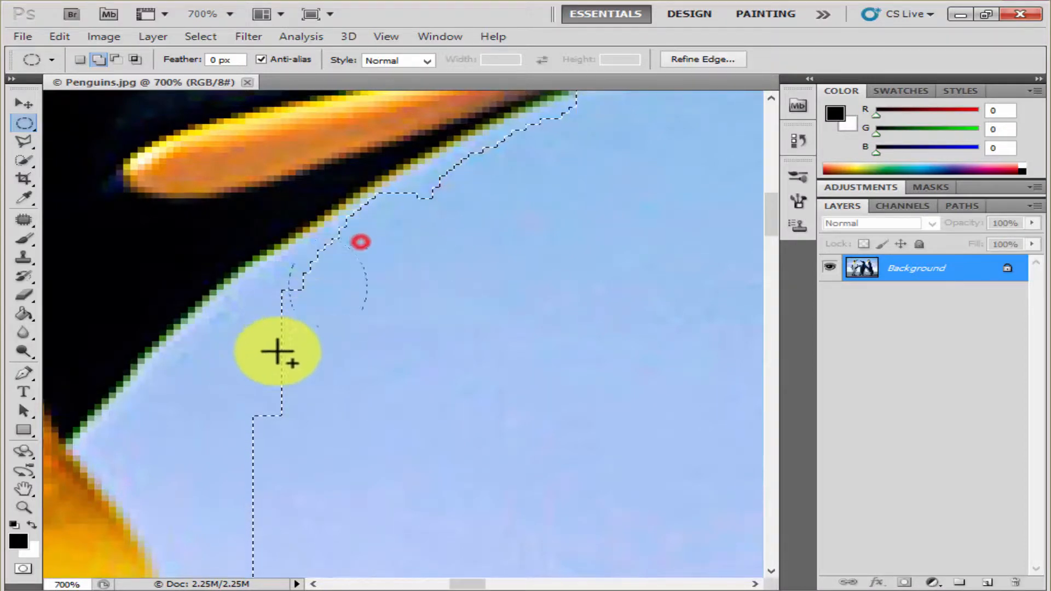
{"action": "left_click_drag", "start_coordinate": [189, 419], "coordinate": [189, 420]}
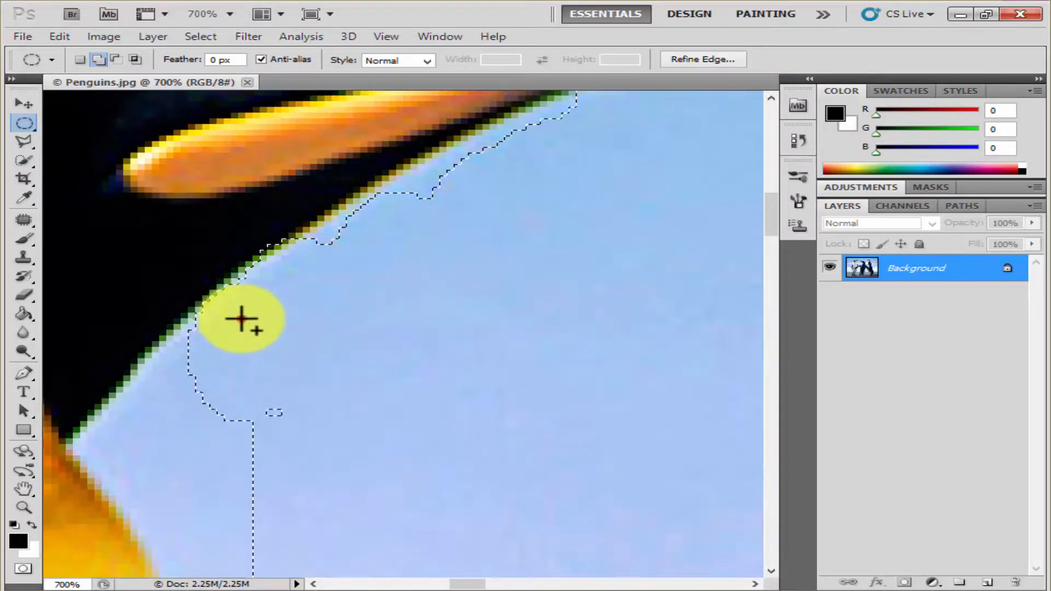
{"action": "left_click_drag", "start_coordinate": [241, 319], "coordinate": [144, 433]}
{"action": "left_click_drag", "start_coordinate": [211, 327], "coordinate": [178, 511]}
{"action": "left_click_drag", "start_coordinate": [336, 380], "coordinate": [149, 488]}
{"action": "left_click_drag", "start_coordinate": [187, 392], "coordinate": [110, 472]}
{"action": "left_click_drag", "start_coordinate": [162, 407], "coordinate": [81, 478]}
Add ellipses to the selection down the front of the left penguin's chest toward its inner flipper
{"action": "left_click_drag", "start_coordinate": [103, 450], "coordinate": [267, 524]}
{"action": "left_click_drag", "start_coordinate": [319, 516], "coordinate": [284, 282]}
{"action": "left_click_drag", "start_coordinate": [403, 448], "coordinate": [306, 246]}
{"action": "left_click_drag", "start_coordinate": [147, 203], "coordinate": [298, 321]}
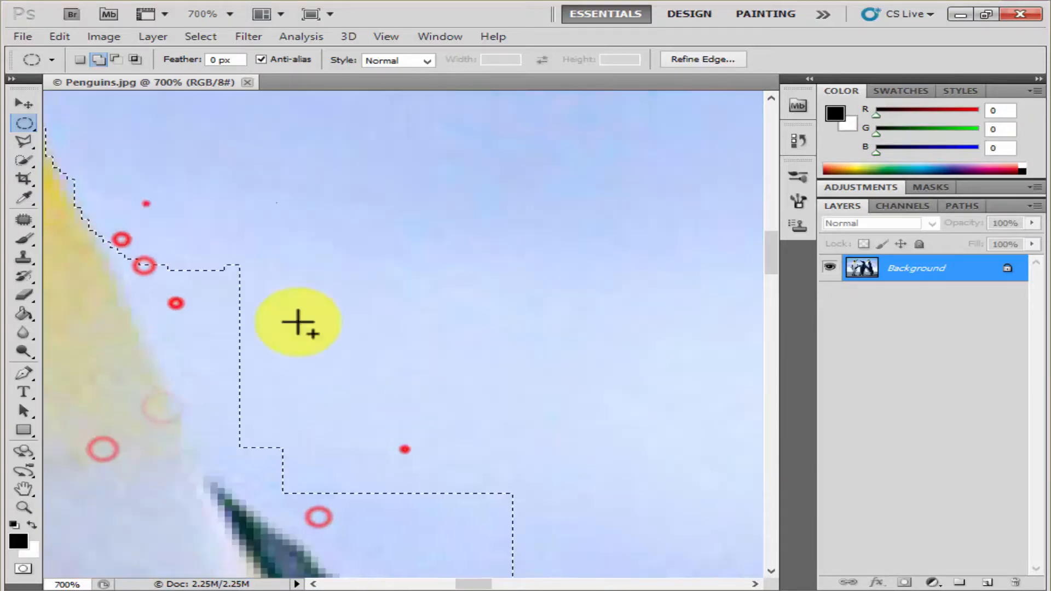
{"action": "left_click_drag", "start_coordinate": [323, 356], "coordinate": [358, 181]}
{"action": "left_click_drag", "start_coordinate": [310, 237], "coordinate": [344, 295]}
Add ellipses to the selection along the left penguin's inner flipper and the middle penguin's outstretched flipper and shoulder
{"action": "left_click_drag", "start_coordinate": [448, 361], "coordinate": [289, 245]}
{"action": "left_click_drag", "start_coordinate": [500, 331], "coordinate": [673, 408]}
{"action": "left_click_drag", "start_coordinate": [499, 349], "coordinate": [513, 374]}
{"action": "left_click_drag", "start_coordinate": [614, 272], "coordinate": [263, 260]}
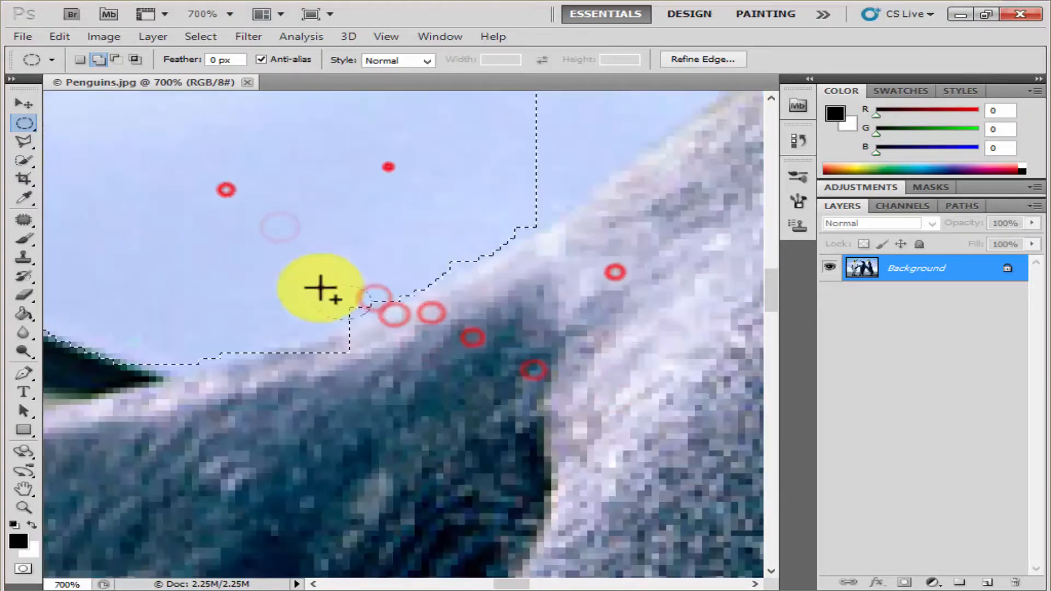
{"action": "left_click_drag", "start_coordinate": [199, 241], "coordinate": [398, 421]}
{"action": "left_click_drag", "start_coordinate": [192, 183], "coordinate": [344, 255]}
Add ellipses to the selection along the top of the middle penguin's beak and over its forehead and crown
{"action": "left_click_drag", "start_coordinate": [476, 470], "coordinate": [182, 296]}
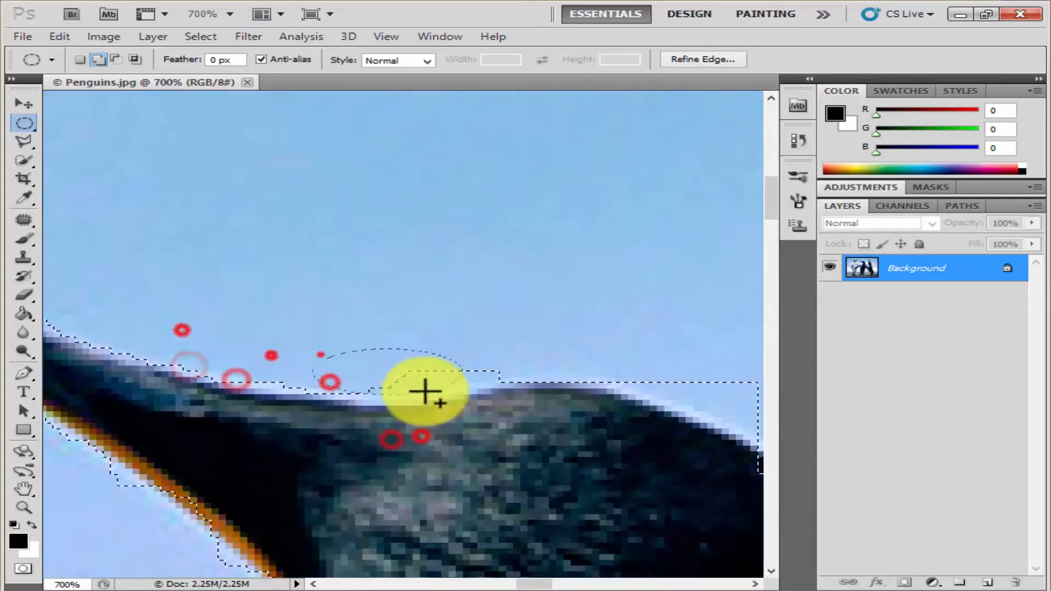
{"action": "left_click_drag", "start_coordinate": [425, 391], "coordinate": [462, 393]}
{"action": "left_click_drag", "start_coordinate": [399, 319], "coordinate": [669, 405]}
{"action": "left_click_drag", "start_coordinate": [249, 202], "coordinate": [417, 293]}
{"action": "left_click_drag", "start_coordinate": [380, 214], "coordinate": [420, 409]}
Add ellipses to the selection over the right penguin's head and down the back of its neck
{"action": "left_click_drag", "start_coordinate": [272, 328], "coordinate": [429, 448]}
{"action": "left_click_drag", "start_coordinate": [347, 150], "coordinate": [589, 298]}
{"action": "left_click_drag", "start_coordinate": [274, 330], "coordinate": [326, 267]}
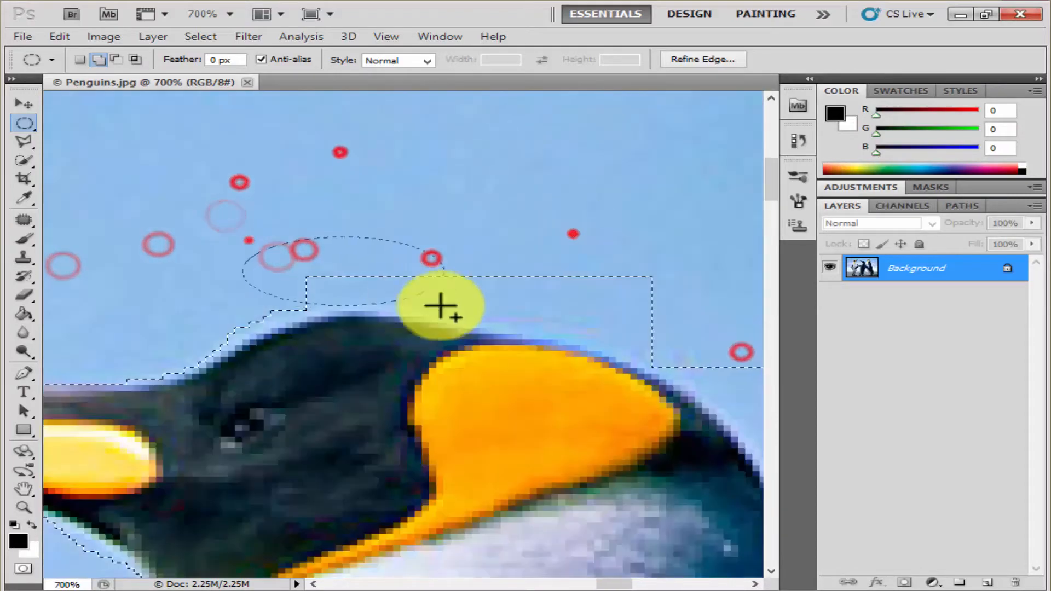
{"action": "left_click_drag", "start_coordinate": [440, 305], "coordinate": [444, 307]}
{"action": "left_click_drag", "start_coordinate": [383, 321], "coordinate": [282, 176]}
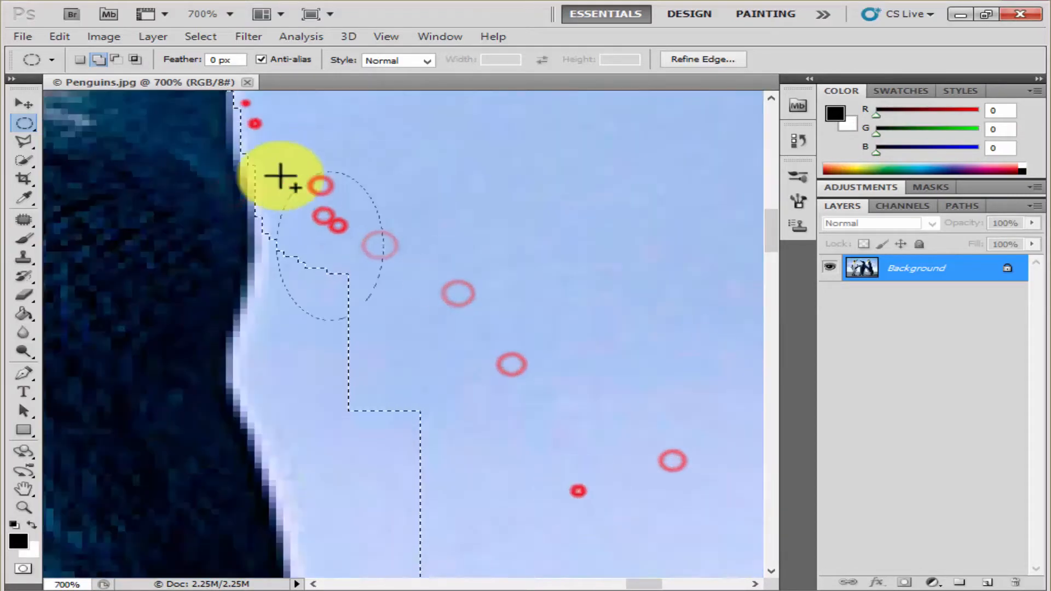
With the Polygonal Lasso in intersect mode, trace down the edge of the right penguin's back
{"action": "left_click", "coordinate": [24, 142]}
{"action": "left_click", "coordinate": [378, 495]}
{"action": "left_click", "coordinate": [303, 366]}
{"action": "left_click", "coordinate": [317, 405]}
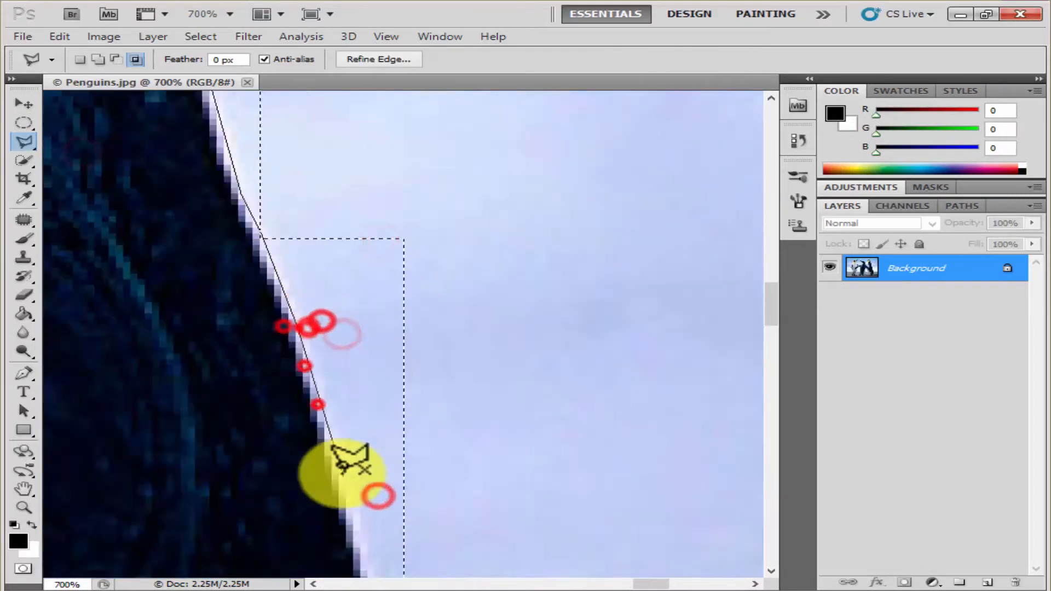
{"action": "left_click", "coordinate": [277, 387]}
{"action": "left_click", "coordinate": [314, 431]}
{"action": "left_click", "coordinate": [346, 546]}
Continue the lasso outline around the right penguin's tail and feet to its lower belly
{"action": "left_click", "coordinate": [329, 433]}
{"action": "left_click", "coordinate": [380, 551]}
{"action": "left_click", "coordinate": [328, 345]}
{"action": "left_click", "coordinate": [363, 438]}
{"action": "left_click", "coordinate": [363, 549]}
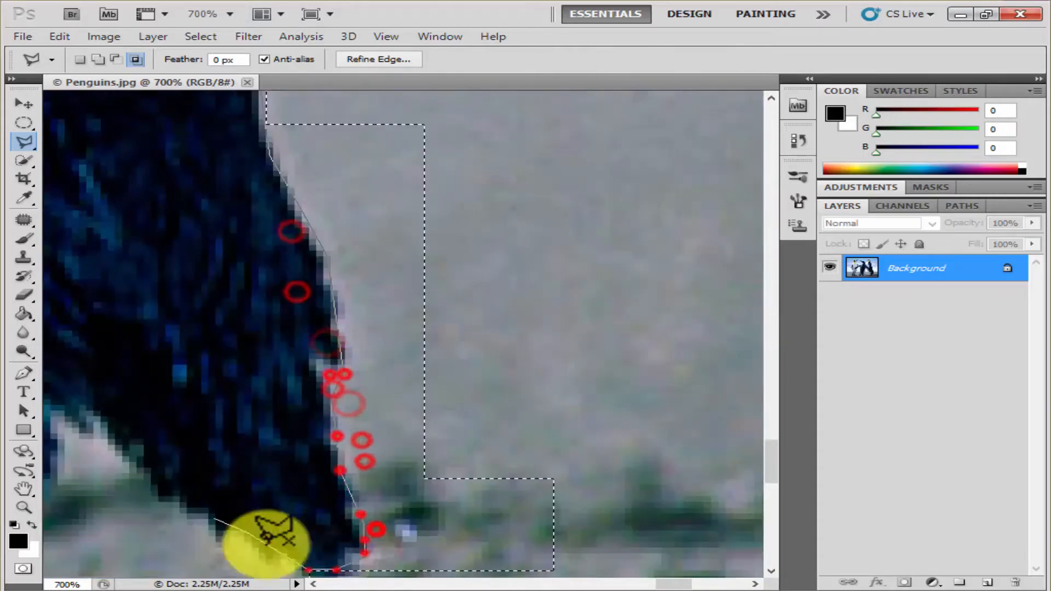
{"action": "left_click", "coordinate": [412, 457]}
{"action": "left_click", "coordinate": [444, 358]}
{"action": "left_click", "coordinate": [207, 346]}
{"action": "left_click", "coordinate": [55, 346]}
{"action": "left_click", "coordinate": [609, 235]}
{"action": "left_click", "coordinate": [354, 307]}
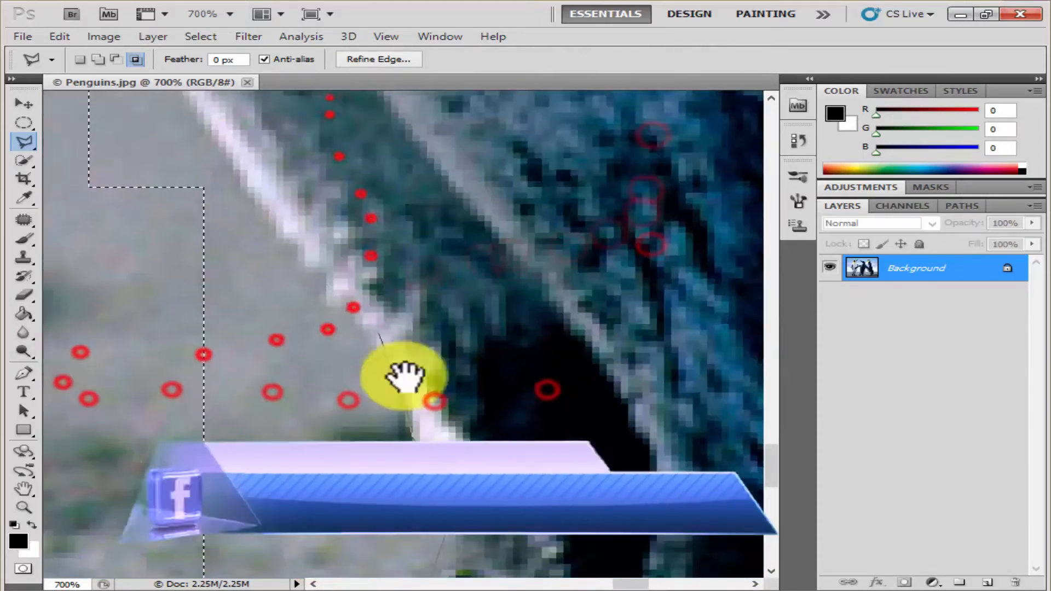
Continue the lasso outline up the right penguin's belly and down the facing side of the middle penguin
{"action": "left_click", "coordinate": [425, 284]}
{"action": "left_click", "coordinate": [369, 228]}
{"action": "left_click", "coordinate": [425, 380]}
{"action": "left_click", "coordinate": [298, 390]}
{"action": "left_click", "coordinate": [197, 286]}
{"action": "left_click", "coordinate": [175, 197]}
{"action": "left_click", "coordinate": [148, 202]}
{"action": "left_click", "coordinate": [125, 324]}
{"action": "left_click", "coordinate": [101, 434]}
{"action": "left_click", "coordinate": [220, 286]}
{"action": "left_click", "coordinate": [492, 420]}
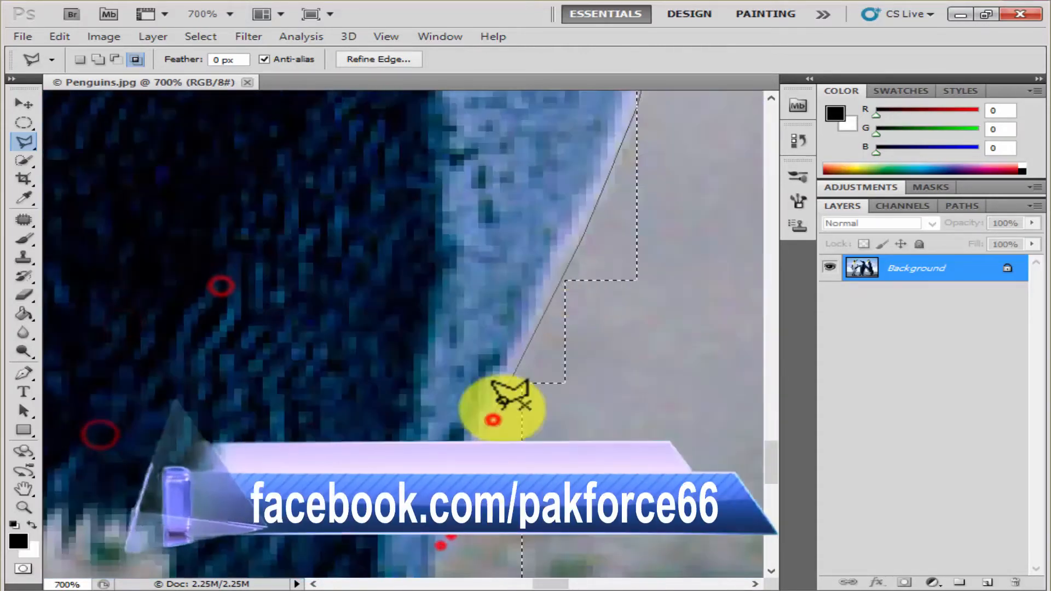
Continue the lasso outline around the middle penguin's feet and up its side facing the left penguin
{"action": "left_click", "coordinate": [531, 275]}
{"action": "left_click", "coordinate": [533, 338]}
{"action": "scroll", "coordinate": [697, 457], "scroll_direction": "down", "scroll_amount": 5}
{"action": "left_click", "coordinate": [515, 414]}
{"action": "left_click", "coordinate": [357, 425]}
{"action": "left_click", "coordinate": [356, 377]}
{"action": "left_click", "coordinate": [356, 314]}
{"action": "left_click", "coordinate": [353, 247]}
{"action": "left_click", "coordinate": [367, 157]}
{"action": "left_click", "coordinate": [377, 109]}
{"action": "scroll", "coordinate": [377, 109], "scroll_direction": "up", "scroll_amount": 5}
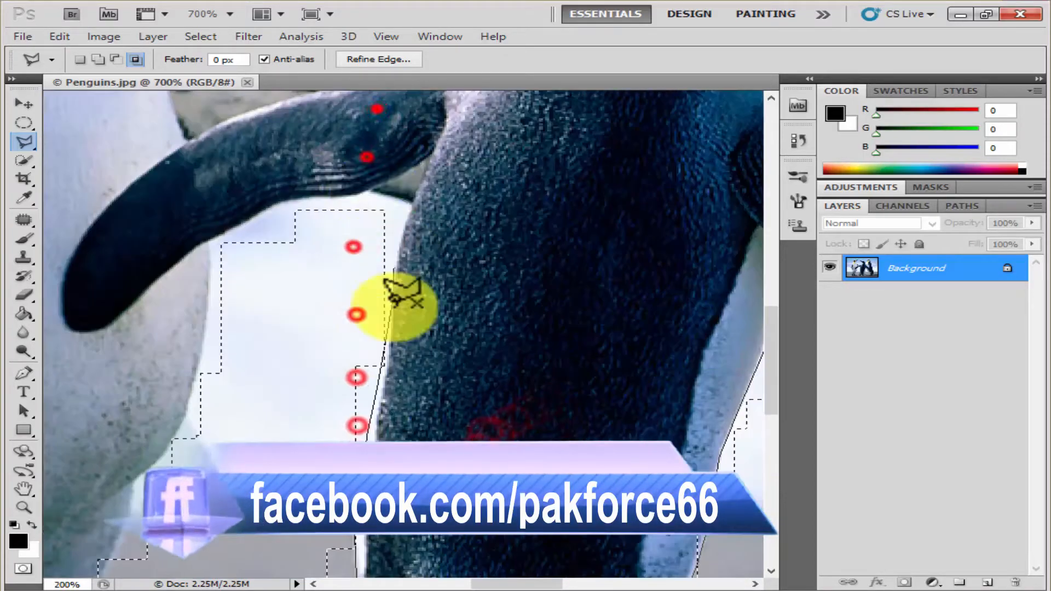
Carry the lasso outline past the image edge and back toward its start at the right penguin's back
{"action": "left_click", "coordinate": [212, 317]}
{"action": "left_click", "coordinate": [290, 352]}
{"action": "left_click", "coordinate": [268, 394]}
{"action": "left_click", "coordinate": [483, 298]}
{"action": "left_click", "coordinate": [404, 237]}
{"action": "scroll", "coordinate": [464, 372], "scroll_direction": "down", "scroll_amount": 5}
{"action": "left_click", "coordinate": [326, 406]}
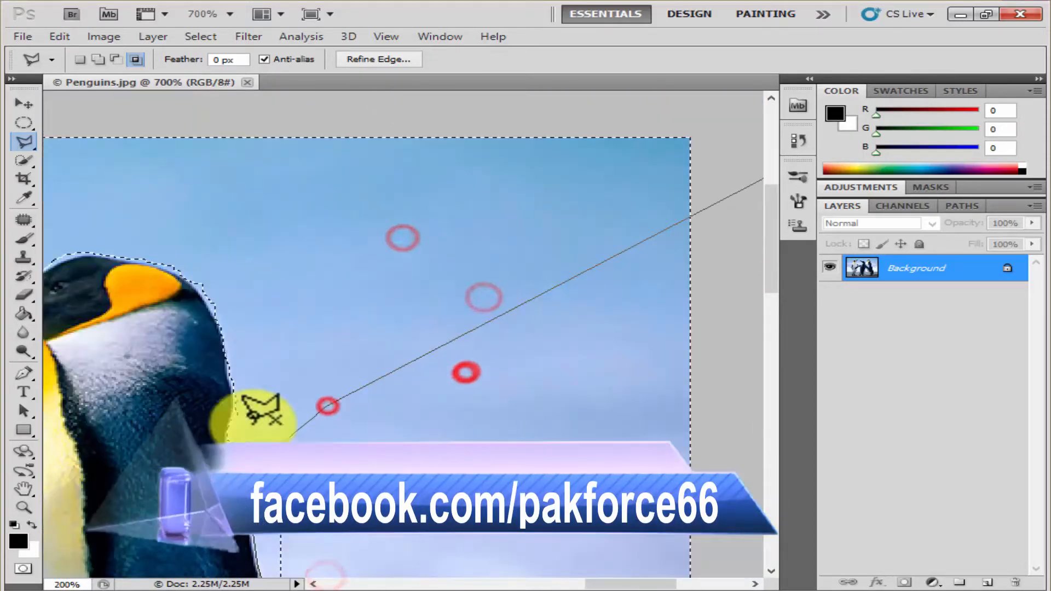
With the Quick Selection tool and a size 50 brush, add the background between the penguins up to their bodies and feet
{"action": "left_click", "coordinate": [97, 57]}
{"action": "left_click", "coordinate": [23, 160]}
{"action": "left_click", "coordinate": [535, 352]}
{"action": "left_click", "coordinate": [73, 166]}
{"action": "left_click", "coordinate": [255, 343]}
{"action": "left_click", "coordinate": [683, 371]}
{"action": "left_click", "coordinate": [441, 235]}
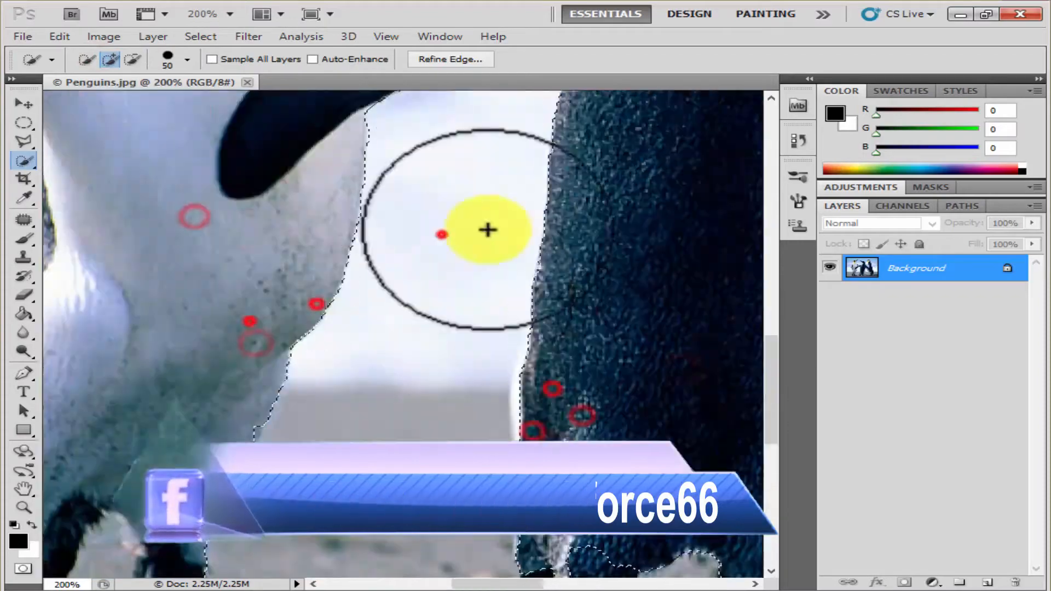
{"action": "left_click", "coordinate": [415, 294]}
{"action": "left_click", "coordinate": [369, 356]}
{"action": "left_click", "coordinate": [394, 493]}
{"action": "left_click", "coordinate": [556, 443]}
At 300% view, add ellipses to the selection in the gap between the left penguin's legs, and fit the image on screen
{"action": "left_click", "coordinate": [24, 123]}
{"action": "key", "text": "ctrl+plus"}
{"action": "left_click_drag", "start_coordinate": [302, 546], "coordinate": [464, 364]}
{"action": "left_click_drag", "start_coordinate": [386, 254], "coordinate": [439, 317]}
{"action": "left_click_drag", "start_coordinate": [366, 266], "coordinate": [425, 329]}
{"action": "left_click_drag", "start_coordinate": [356, 308], "coordinate": [444, 357]}
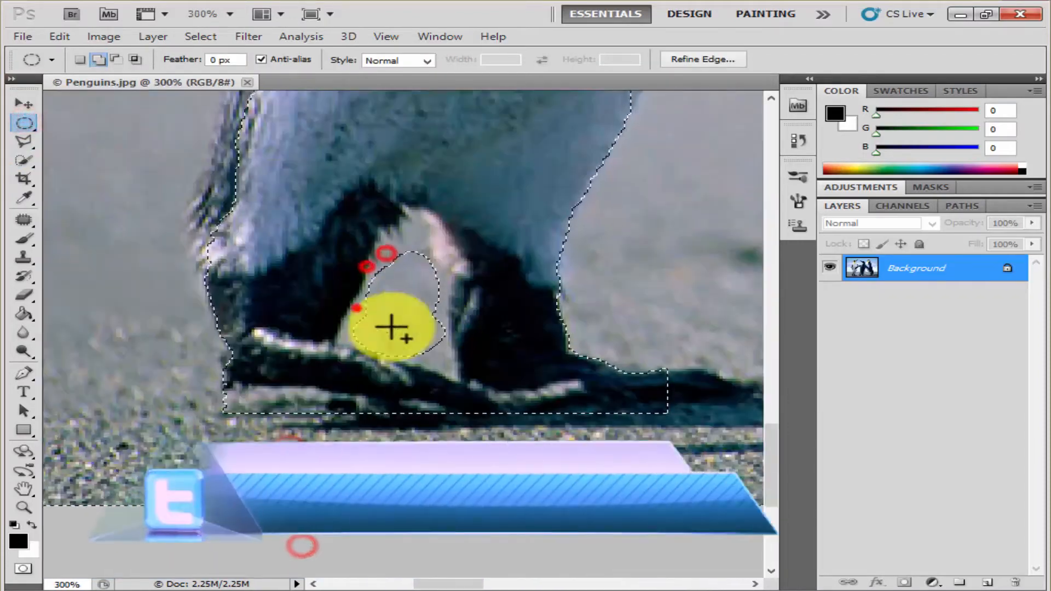
{"action": "left_click_drag", "start_coordinate": [245, 432], "coordinate": [469, 270]}
{"action": "key", "text": "ctrl+0"}
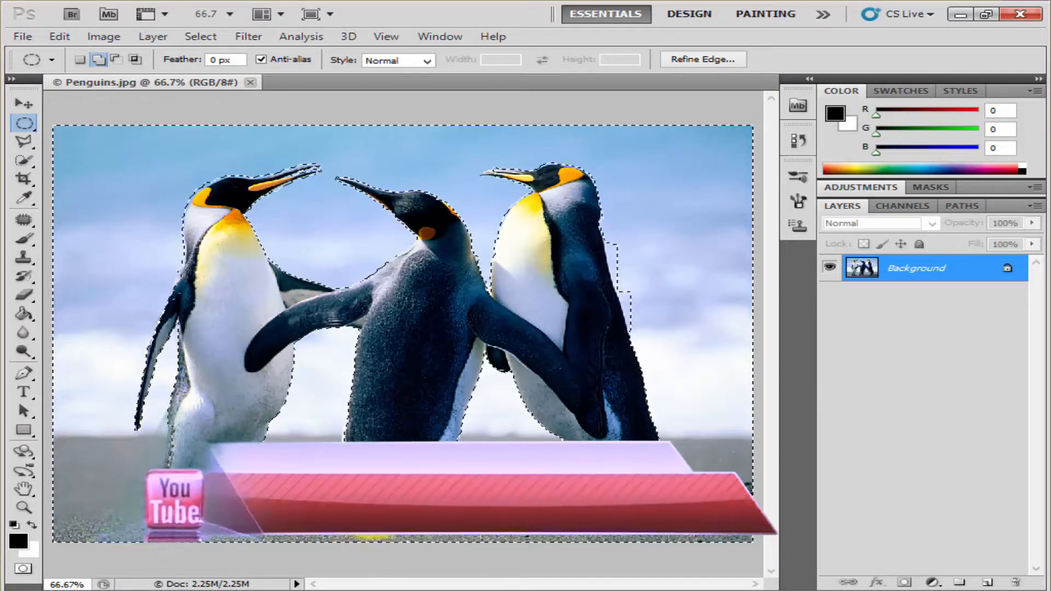
Set the elliptical marquee to add mode and extend the selection to the edge of the right penguin's back
{"action": "left_click", "coordinate": [115, 59]}
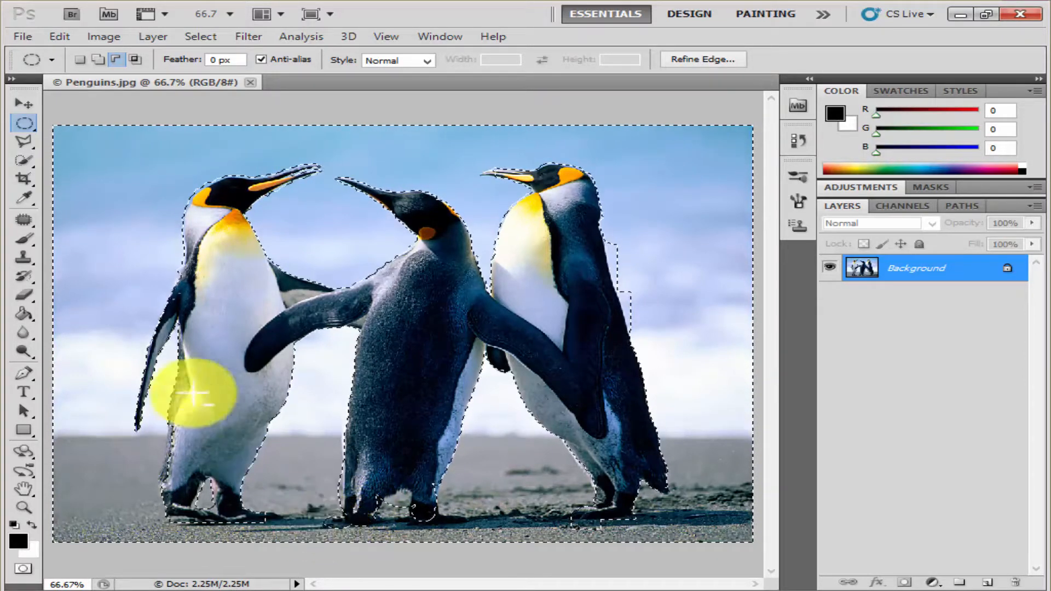
{"action": "left_click", "coordinate": [96, 58]}
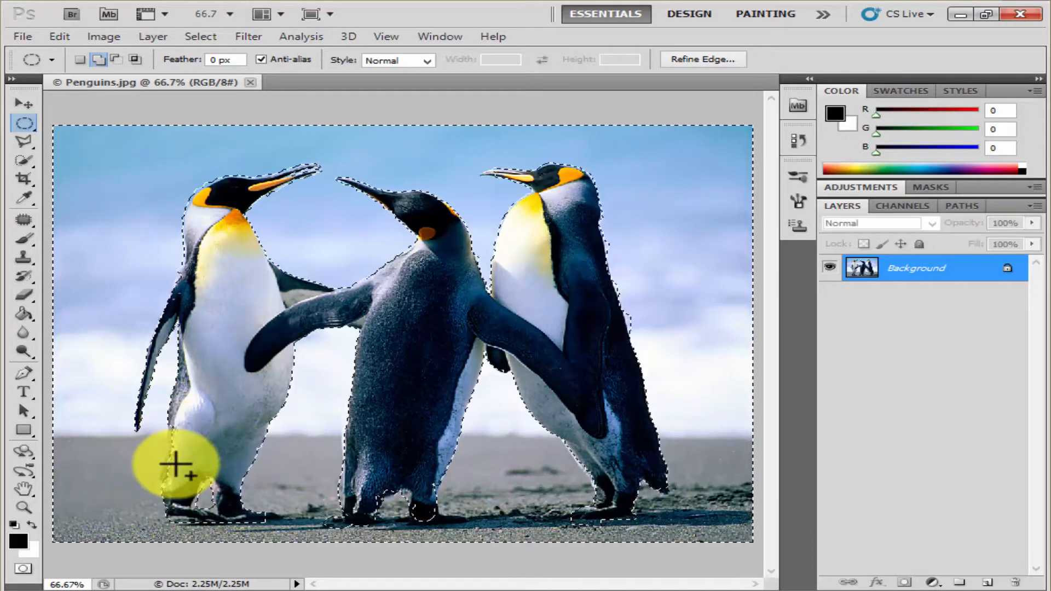
At 300% view, subtract ellipses from the selection over the dark feather edge of the left penguin's lower back
{"action": "key", "text": "ctrl+plus"}
{"action": "key", "text": "ctrl+plus"}
{"action": "key", "text": "ctrl+plus"}
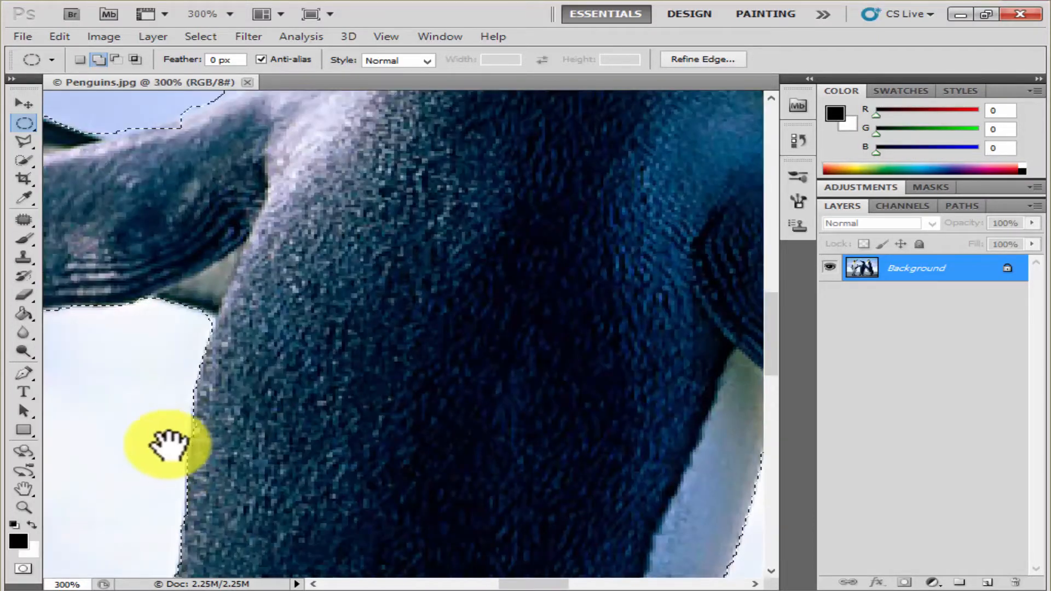
{"action": "left_click_drag", "start_coordinate": [161, 443], "coordinate": [490, 216]}
{"action": "left_click_drag", "start_coordinate": [279, 370], "coordinate": [516, 204]}
{"action": "left_click_drag", "start_coordinate": [216, 356], "coordinate": [353, 453]}
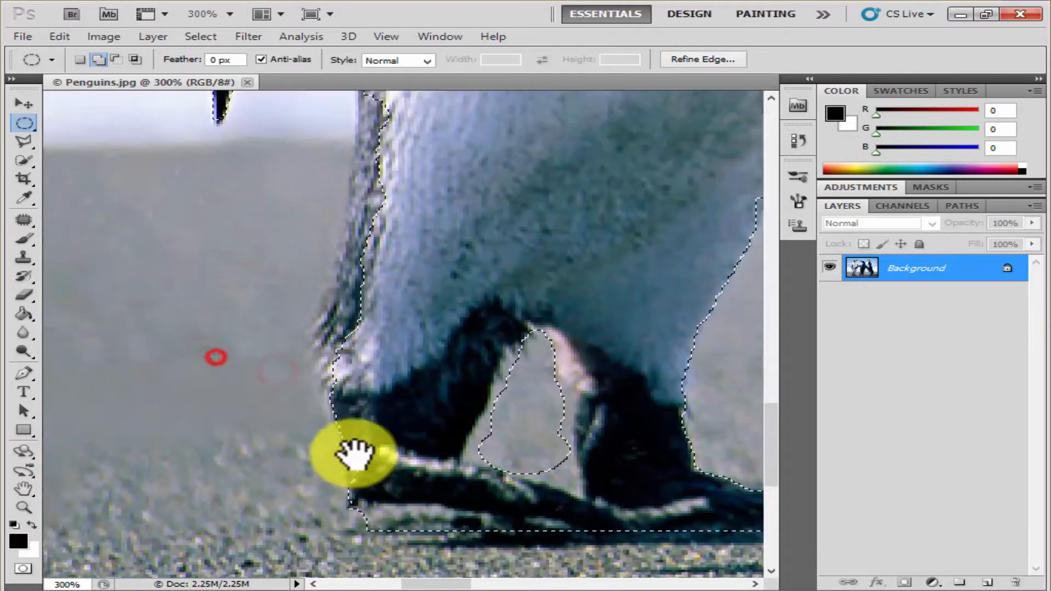
{"action": "left_click_drag", "start_coordinate": [402, 260], "coordinate": [364, 405]}
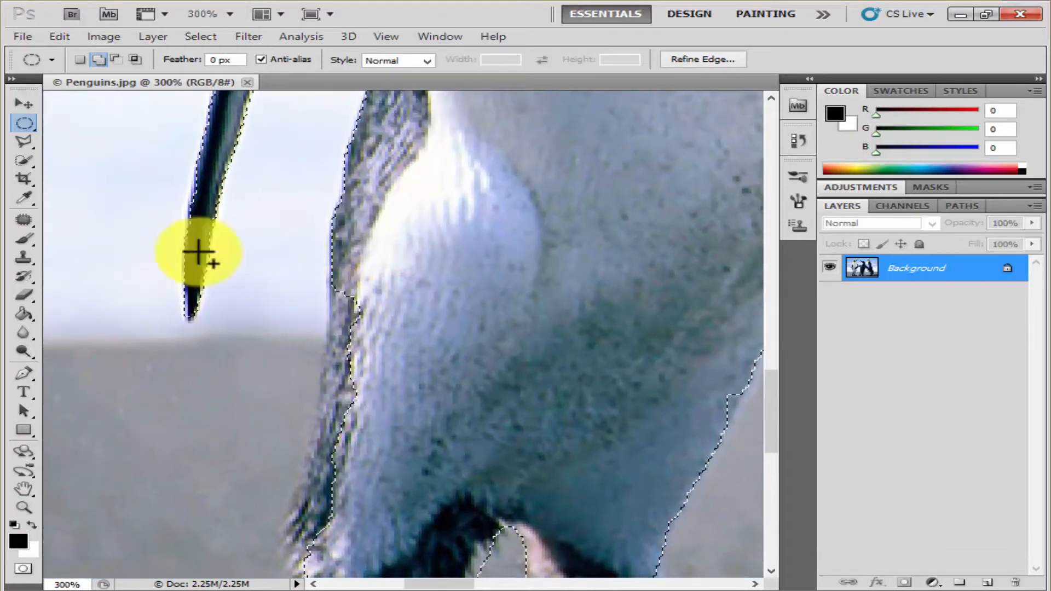
{"action": "left_click", "coordinate": [116, 59]}
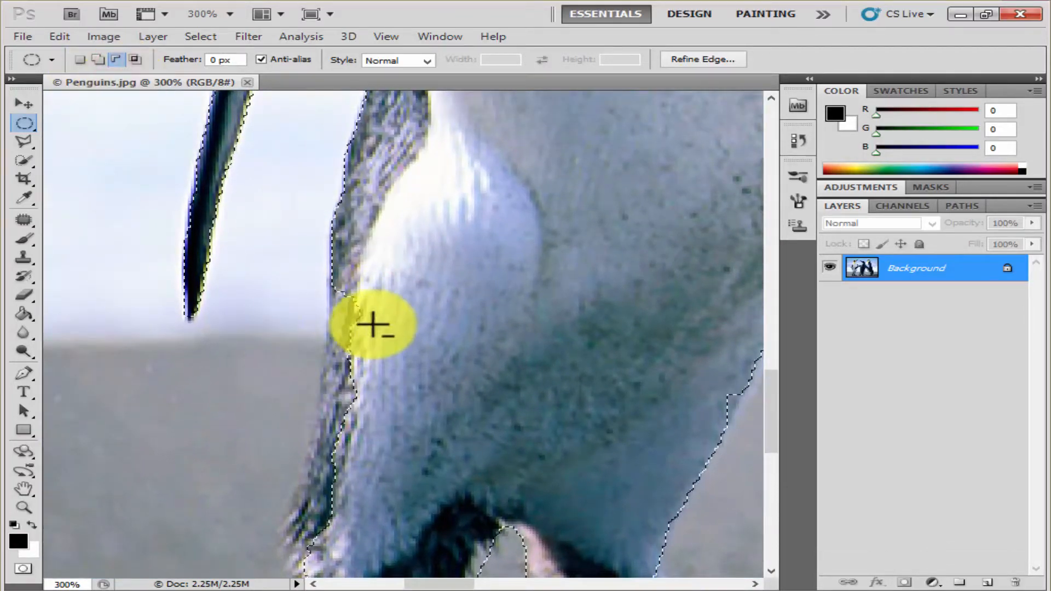
{"action": "left_click_drag", "start_coordinate": [336, 283], "coordinate": [409, 403]}
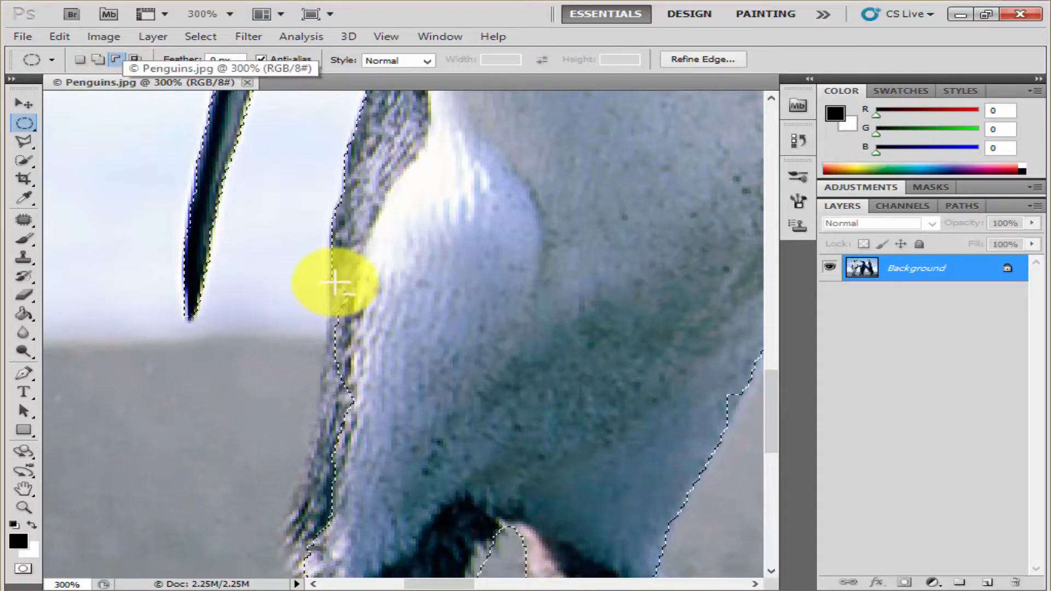
{"action": "left_click_drag", "start_coordinate": [334, 282], "coordinate": [397, 418]}
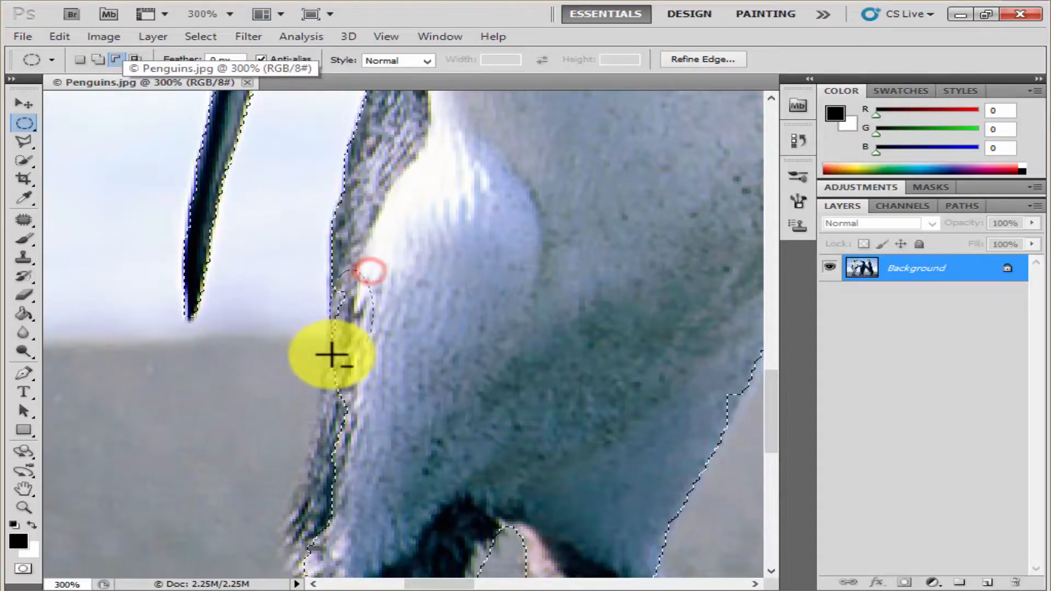
{"action": "left_click_drag", "start_coordinate": [332, 355], "coordinate": [334, 356]}
Subtract further ellipses from the selection down the left penguin's rear feathers to its tail
{"action": "left_click_drag", "start_coordinate": [384, 333], "coordinate": [327, 437]}
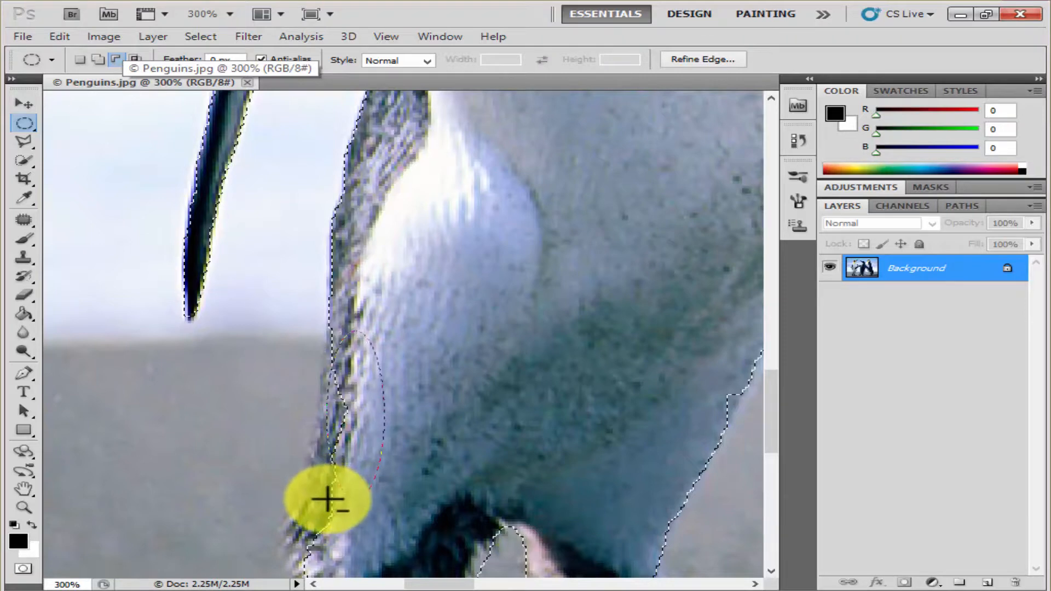
{"action": "left_click_drag", "start_coordinate": [328, 499], "coordinate": [328, 495]}
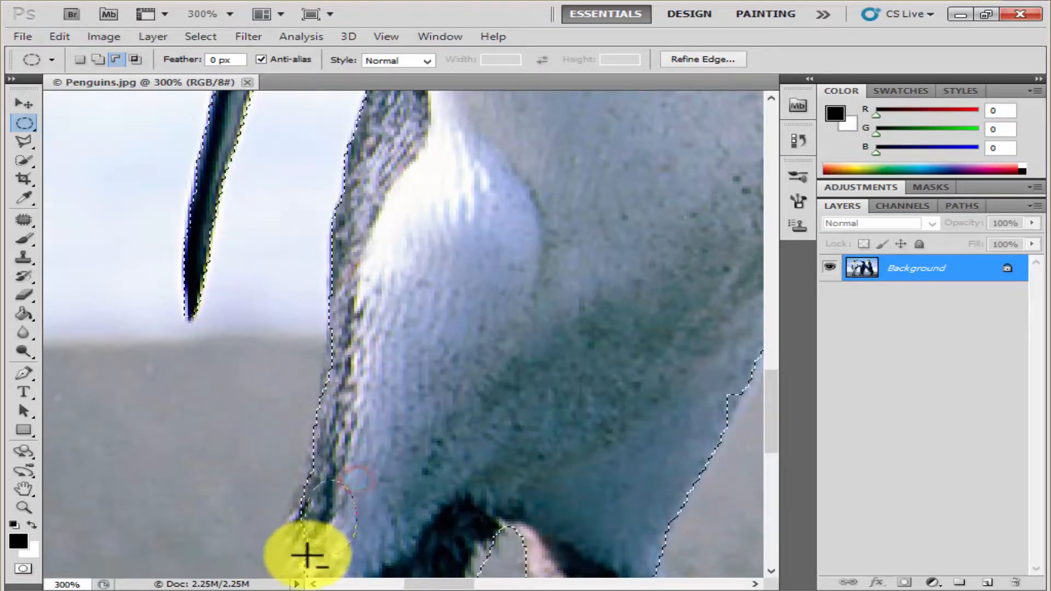
{"action": "scroll", "coordinate": [329, 509], "scroll_direction": "down", "scroll_amount": 5}
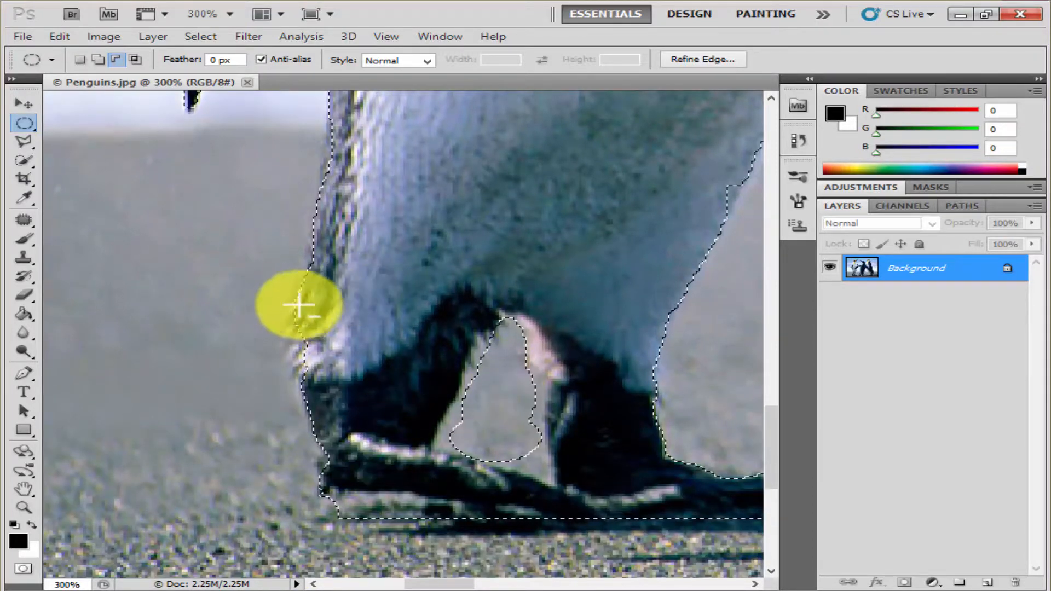
{"action": "left_click_drag", "start_coordinate": [308, 291], "coordinate": [296, 313]}
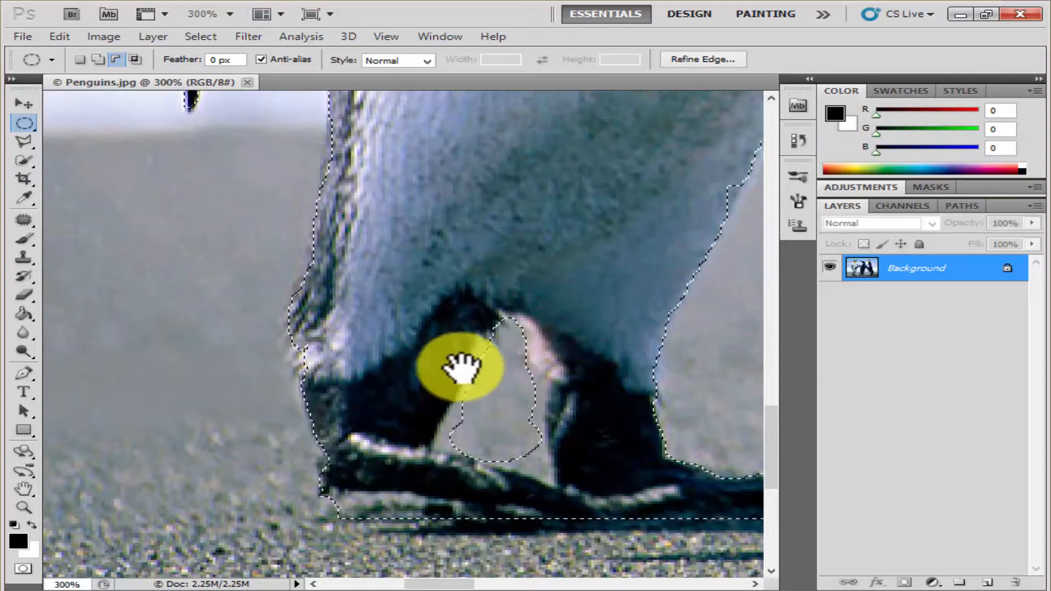
Examine the selection edge at 300% around the penguins' flippers and the left penguin's head and beak
{"action": "left_click_drag", "start_coordinate": [479, 339], "coordinate": [305, 342]}
{"action": "left_click_drag", "start_coordinate": [487, 312], "coordinate": [335, 364]}
{"action": "left_click_drag", "start_coordinate": [580, 326], "coordinate": [304, 369]}
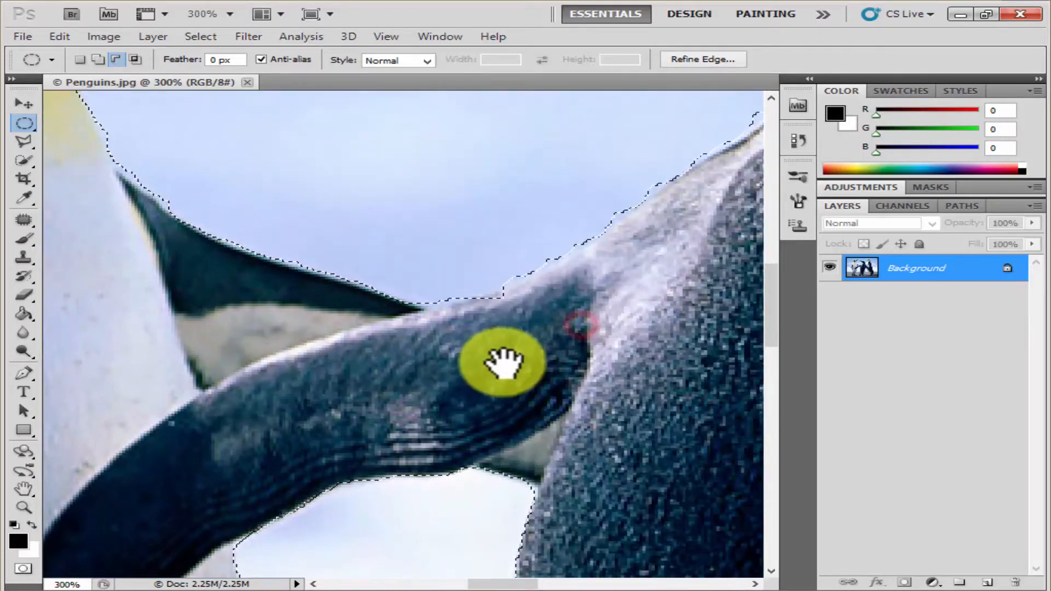
{"action": "left_click_drag", "start_coordinate": [503, 360], "coordinate": [349, 433]}
{"action": "left_click_drag", "start_coordinate": [622, 263], "coordinate": [556, 387]}
{"action": "left_click_drag", "start_coordinate": [548, 235], "coordinate": [365, 349]}
{"action": "left_click_drag", "start_coordinate": [188, 352], "coordinate": [446, 281]}
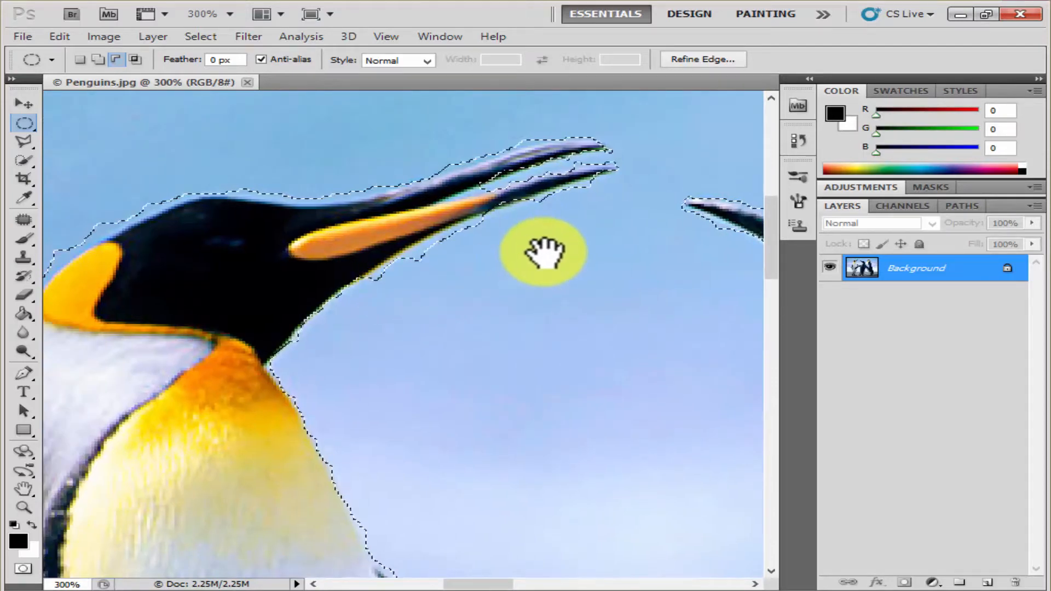
Try to subtract ellipses from the selection around the back of the left penguin's head
{"action": "left_click_drag", "start_coordinate": [302, 306], "coordinate": [550, 244]}
{"action": "left_click_drag", "start_coordinate": [279, 135], "coordinate": [363, 182]}
{"action": "left_click_drag", "start_coordinate": [234, 159], "coordinate": [306, 210]}
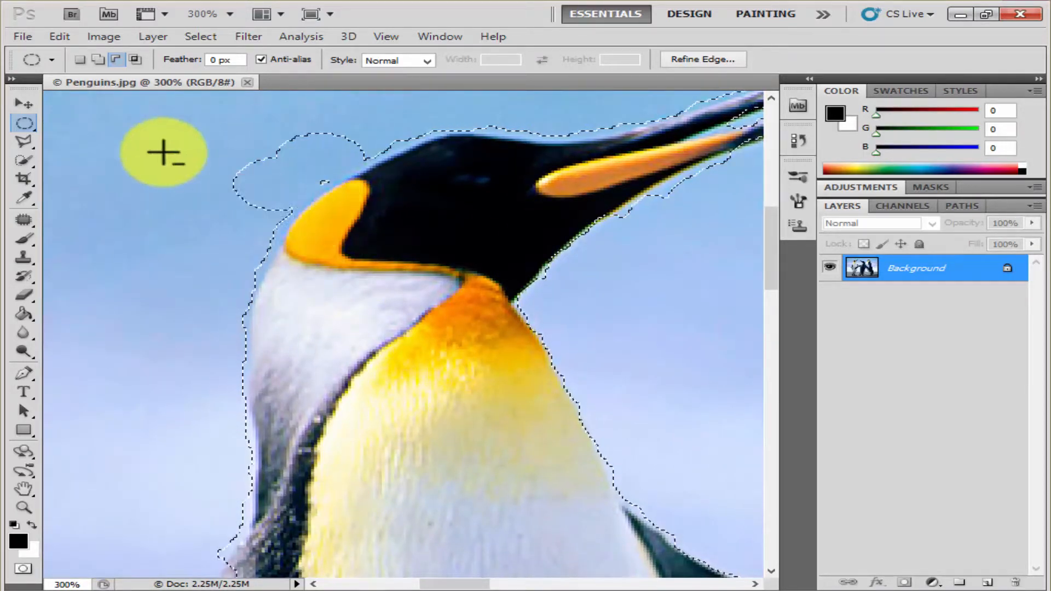
Set the elliptical marquee to add mode and extend the selection up to the back of the left penguin's head and crown
{"action": "left_click", "coordinate": [98, 59]}
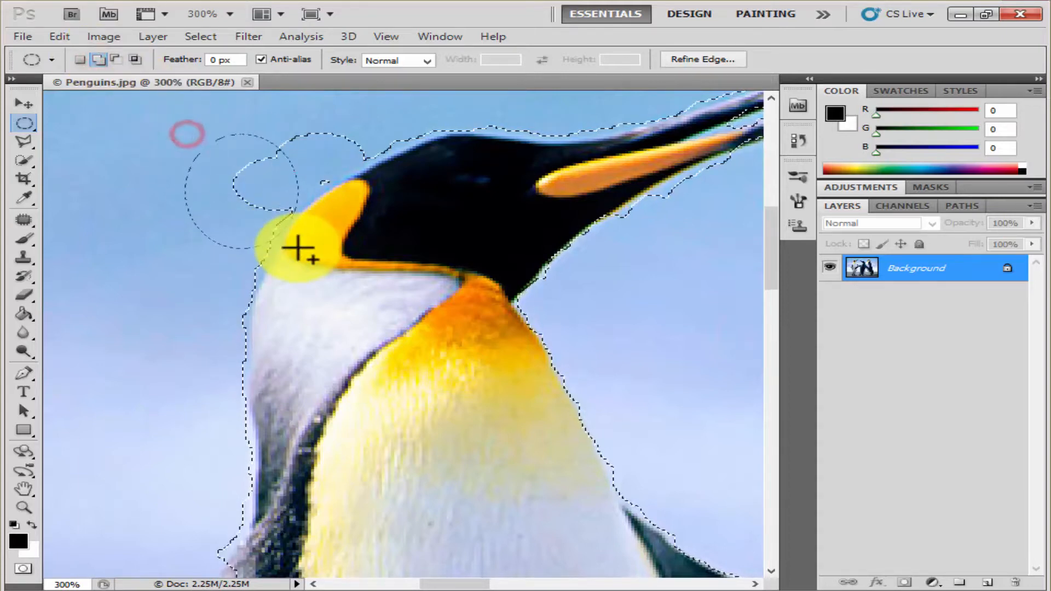
{"action": "left_click_drag", "start_coordinate": [298, 247], "coordinate": [298, 249]}
{"action": "left_click_drag", "start_coordinate": [226, 115], "coordinate": [351, 199]}
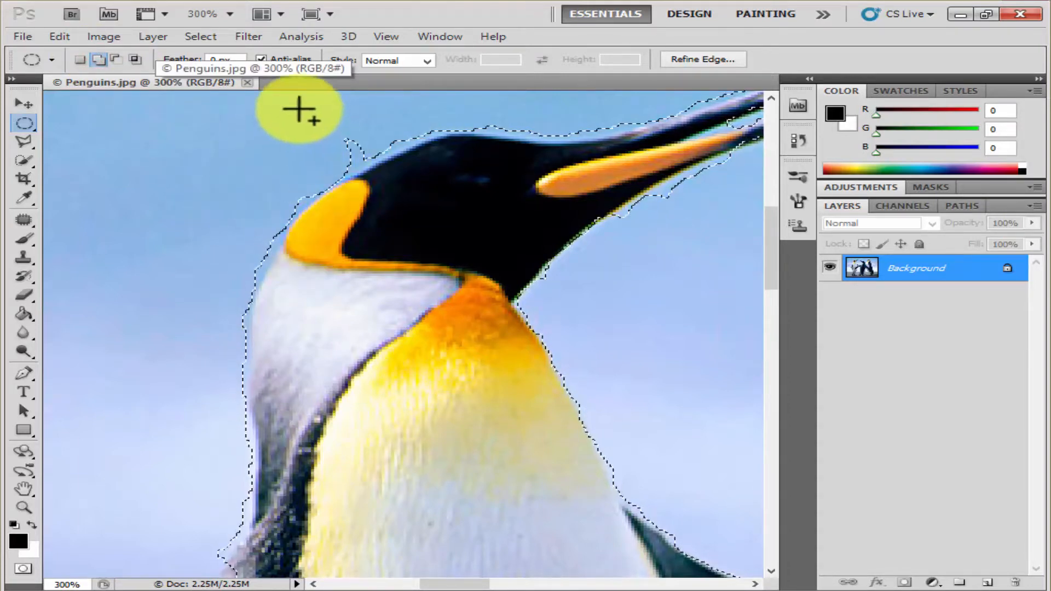
{"action": "left_click_drag", "start_coordinate": [298, 109], "coordinate": [358, 156]}
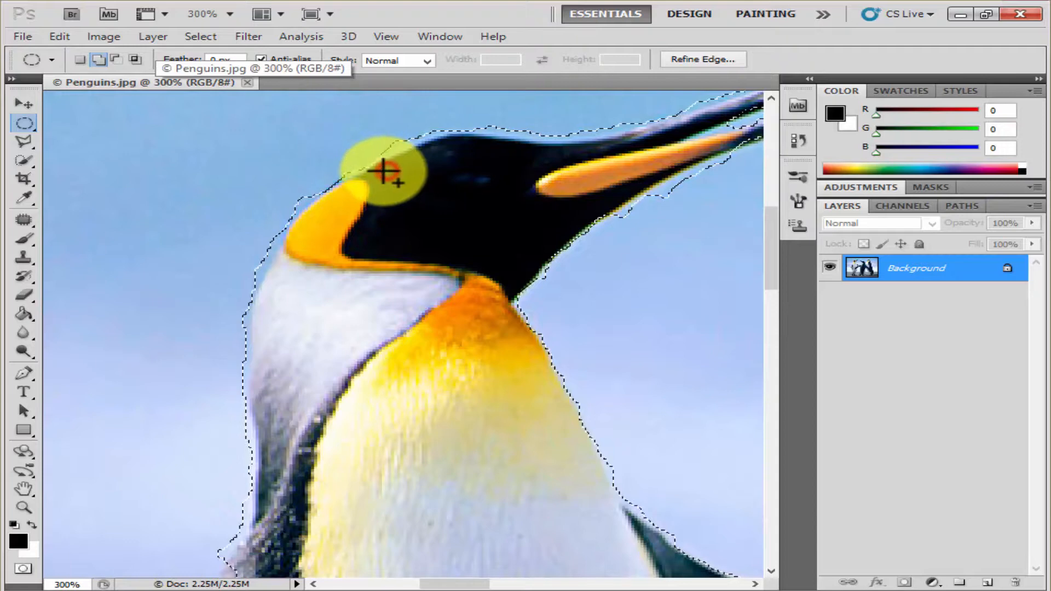
Fit the whole image in view, invert the selection so the penguins are selected, and copy them
{"action": "left_click", "coordinate": [23, 102]}
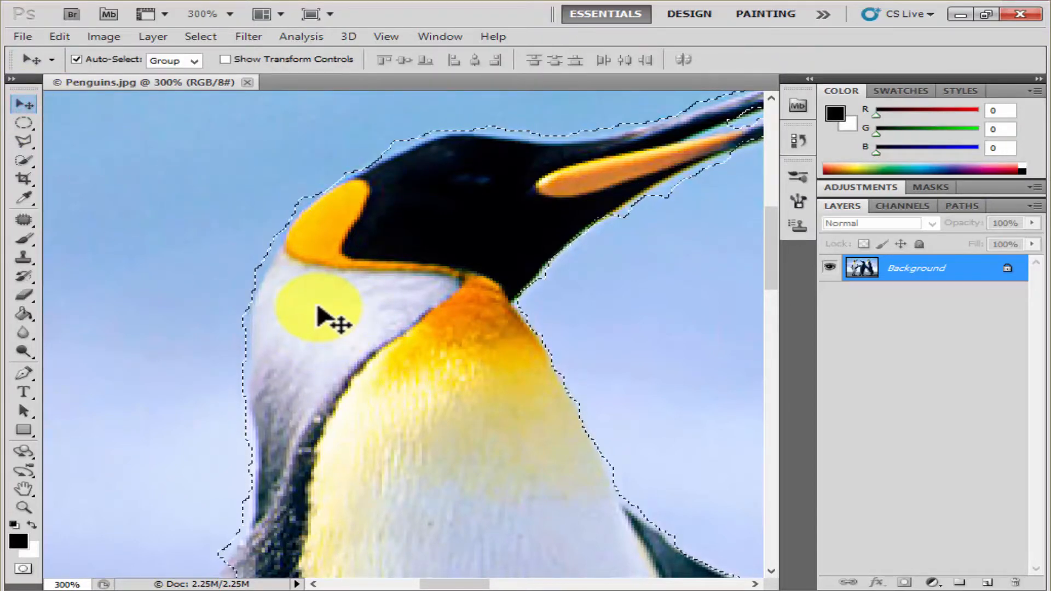
{"action": "left_click", "coordinate": [23, 507]}
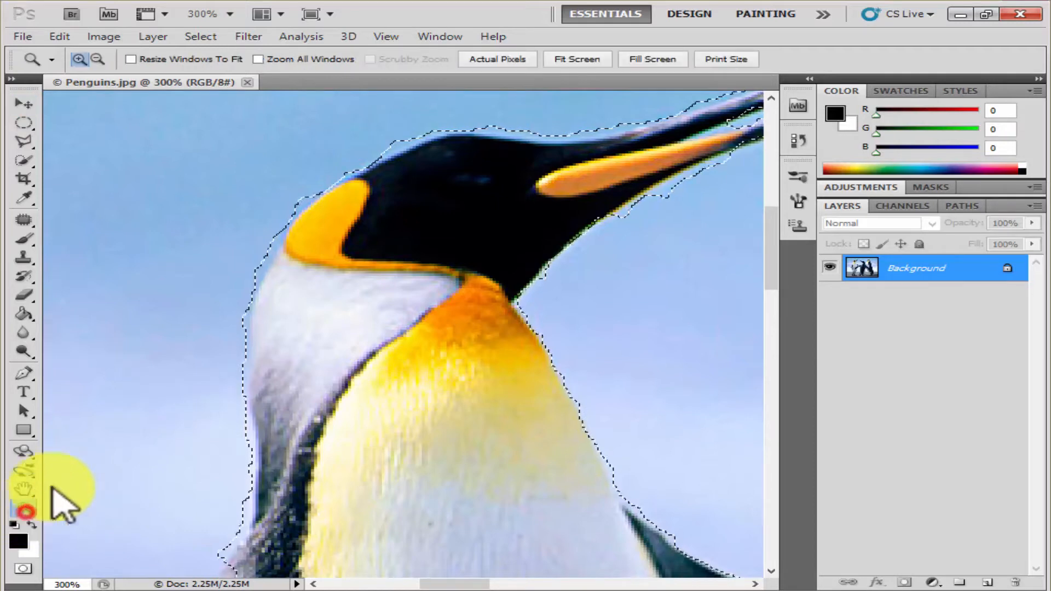
{"action": "right_click", "coordinate": [377, 300]}
{"action": "left_click", "coordinate": [453, 311]}
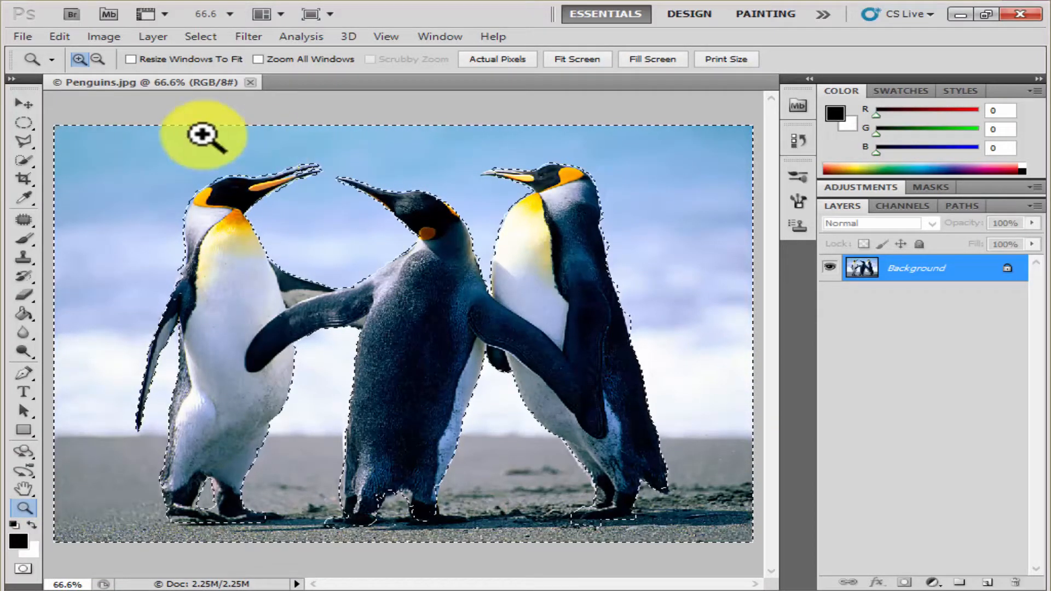
{"action": "left_click", "coordinate": [24, 103]}
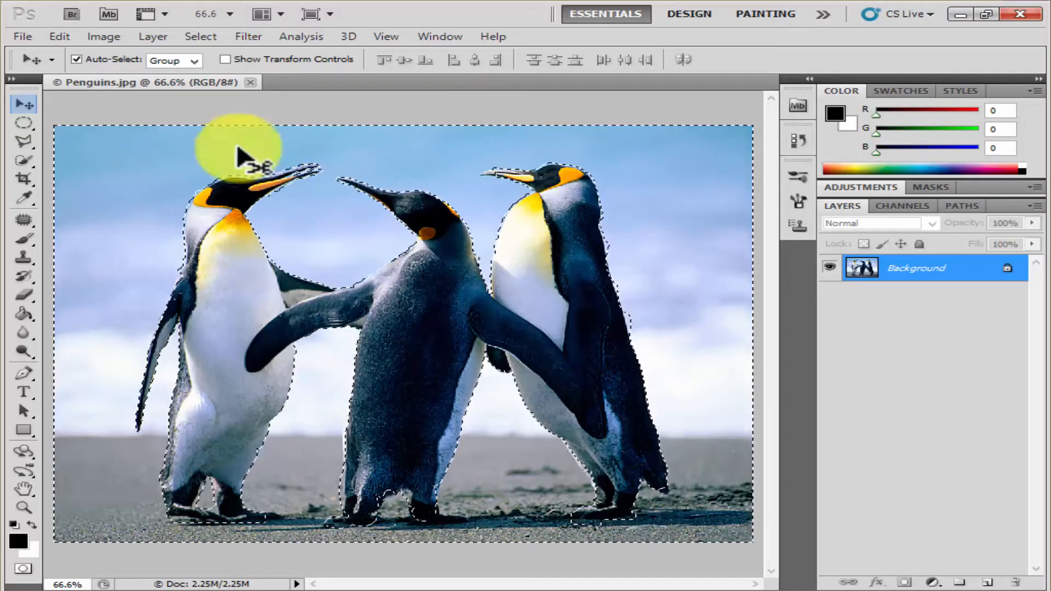
{"action": "left_click", "coordinate": [208, 37]}
{"action": "left_click", "coordinate": [228, 88]}
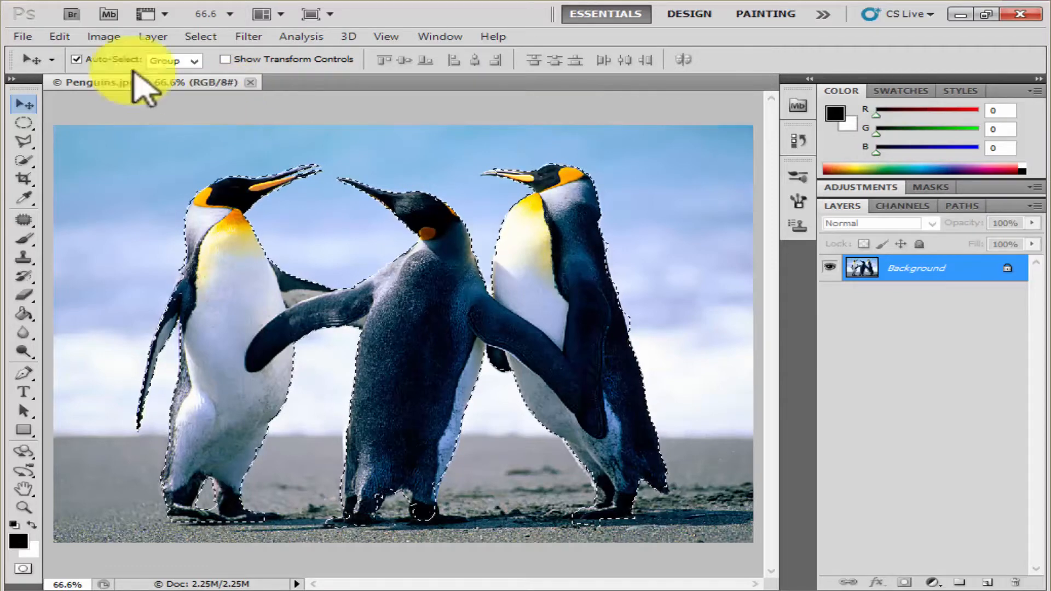
{"action": "left_click", "coordinate": [60, 38]}
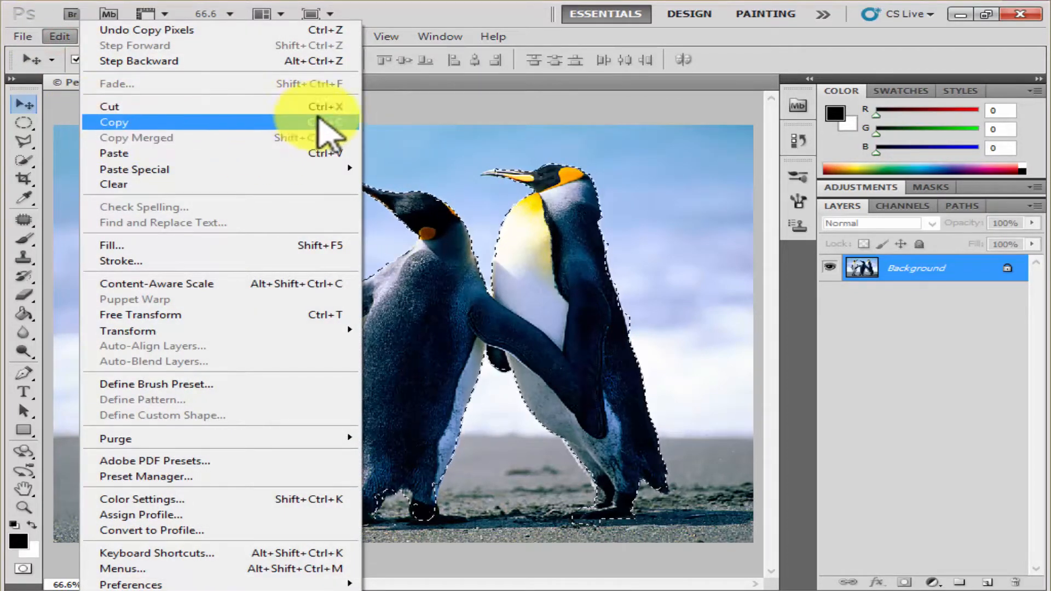
{"action": "left_click", "coordinate": [199, 122]}
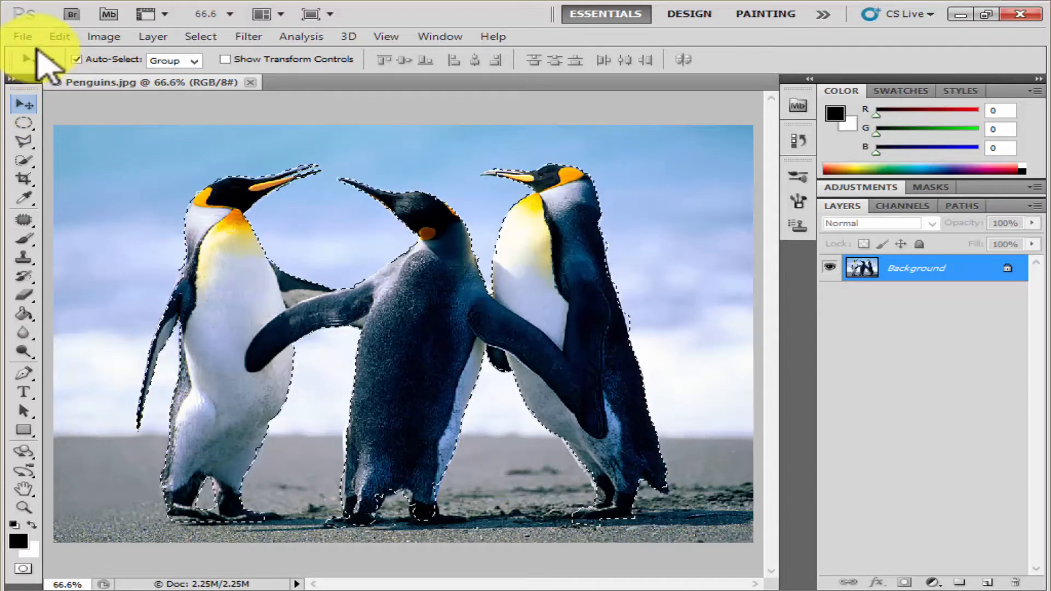
Create a new Custom RGB document of 778 × 671 pixels at 96 pixels/inch with a white background
{"action": "left_click", "coordinate": [23, 37]}
{"action": "left_click", "coordinate": [37, 52]}
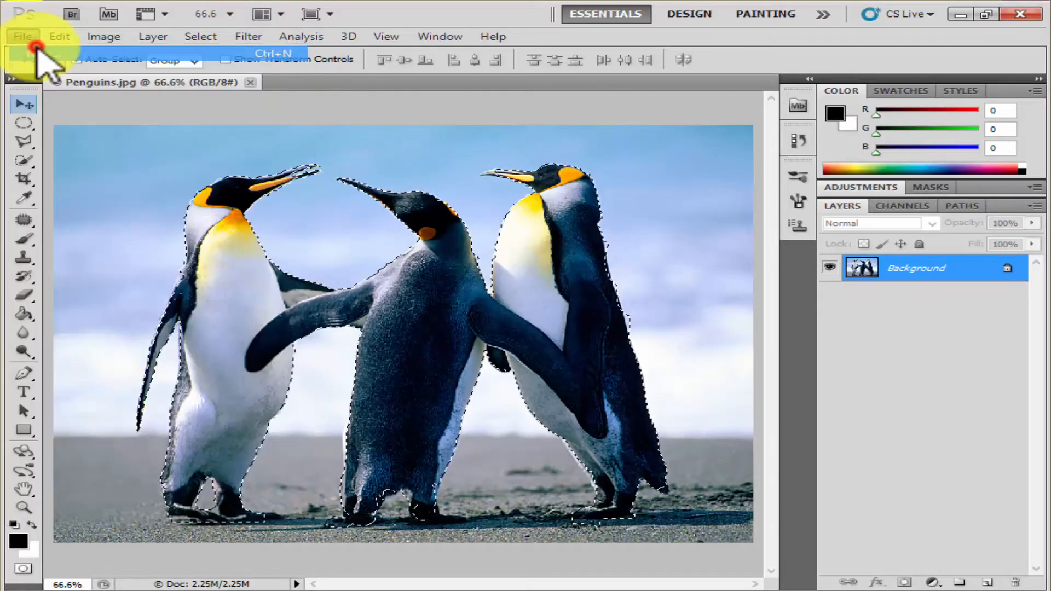
{"action": "left_click_drag", "start_coordinate": [660, 125], "coordinate": [555, 145]}
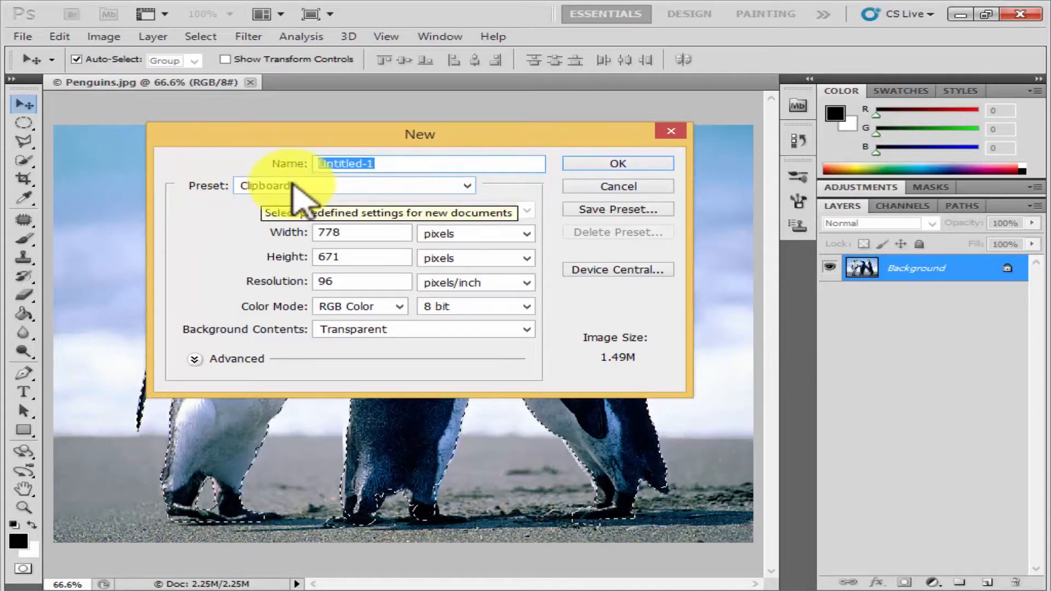
{"action": "left_click", "coordinate": [390, 186]}
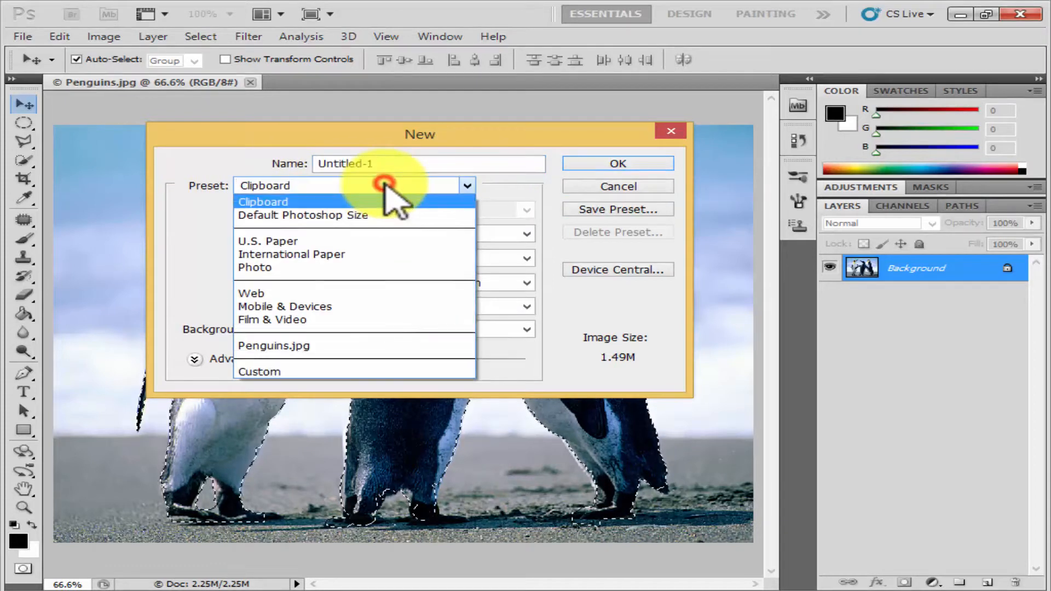
{"action": "left_click", "coordinate": [300, 372]}
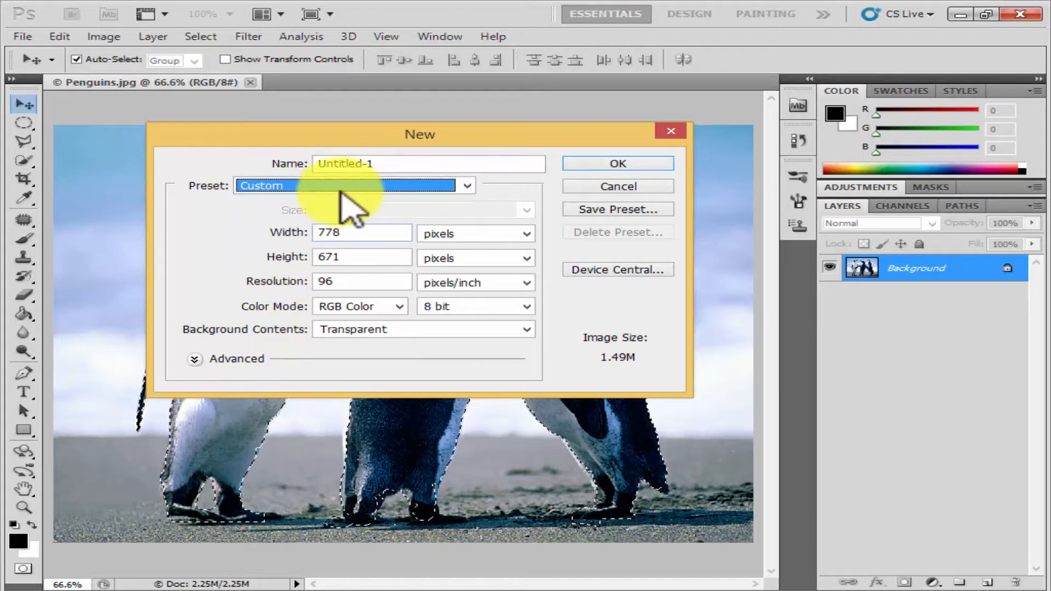
{"action": "left_click", "coordinate": [599, 164]}
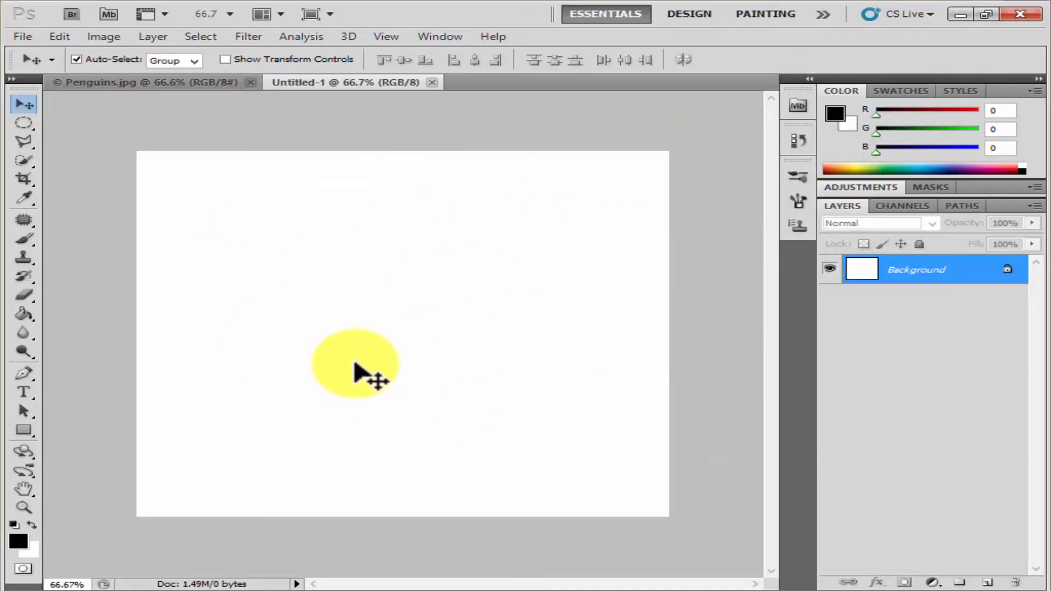
Paste the copied penguins into the new document and briefly show their Free Transform box
{"action": "left_click", "coordinate": [69, 36]}
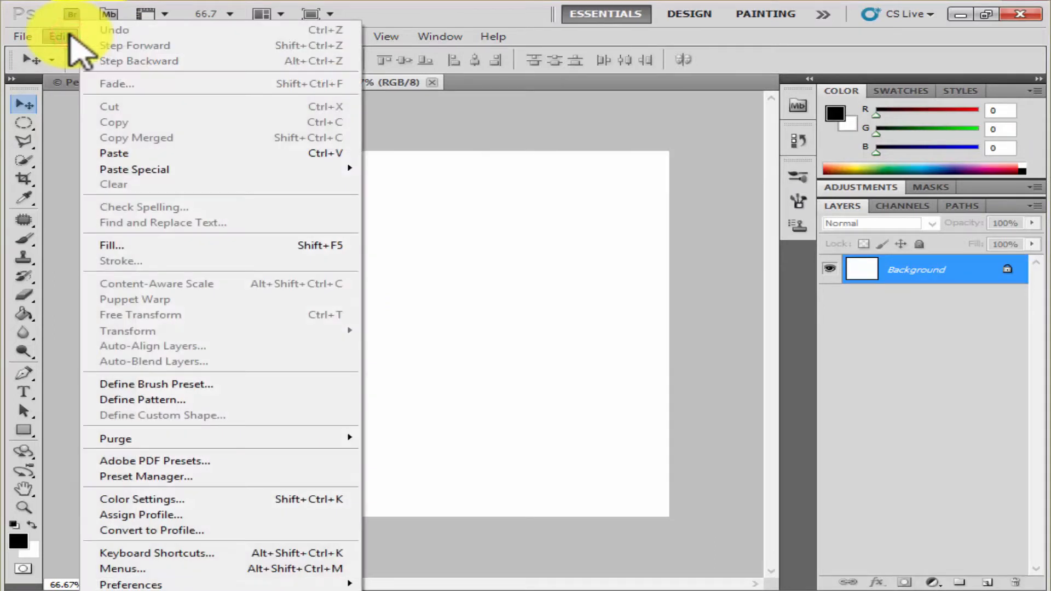
{"action": "left_click", "coordinate": [495, 157]}
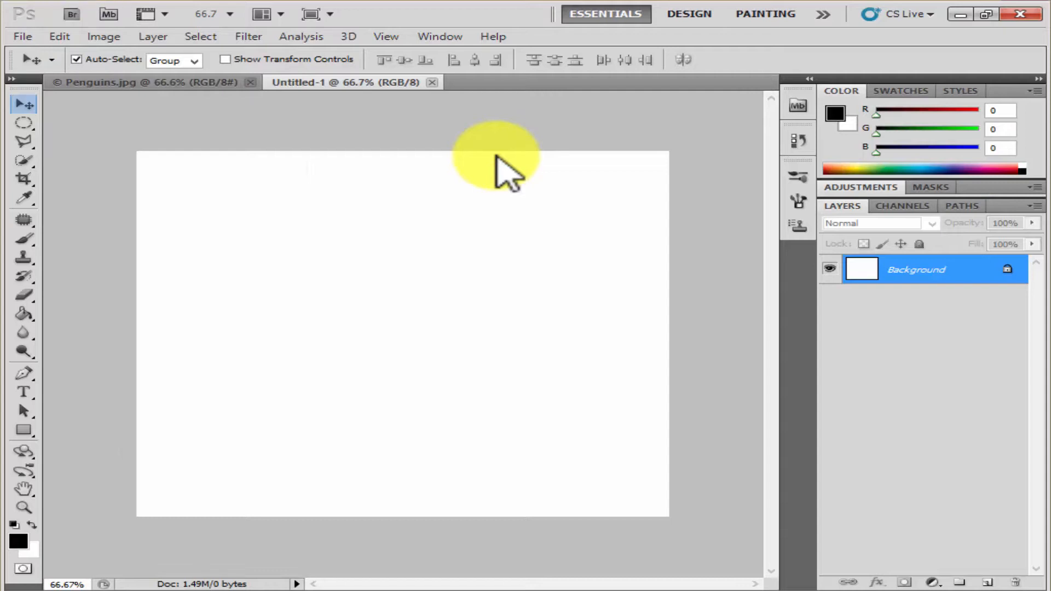
{"action": "key", "text": "ctrl+v"}
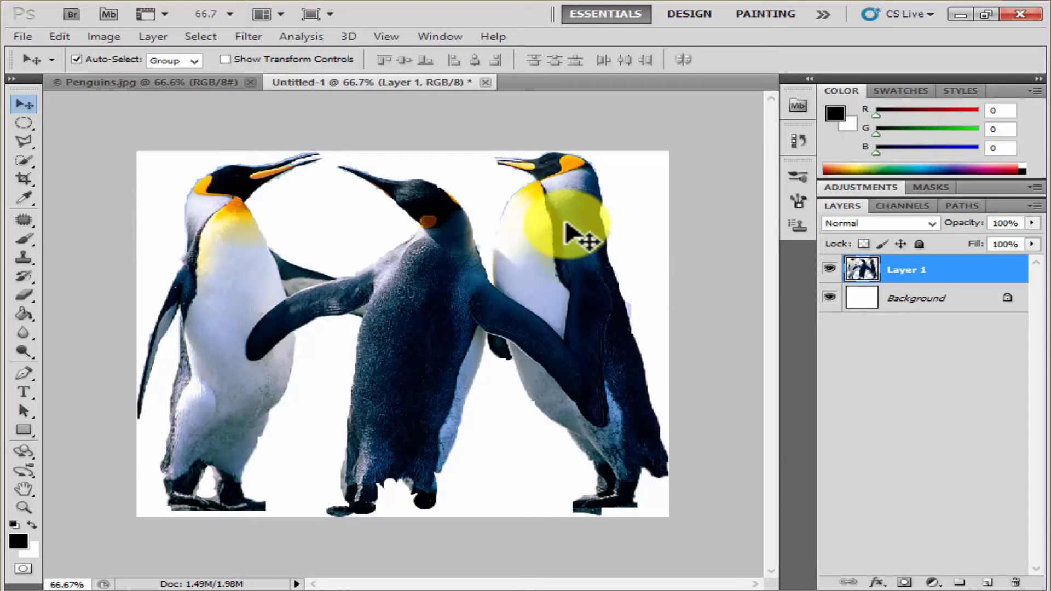
{"action": "key", "text": "ctrl+t"}
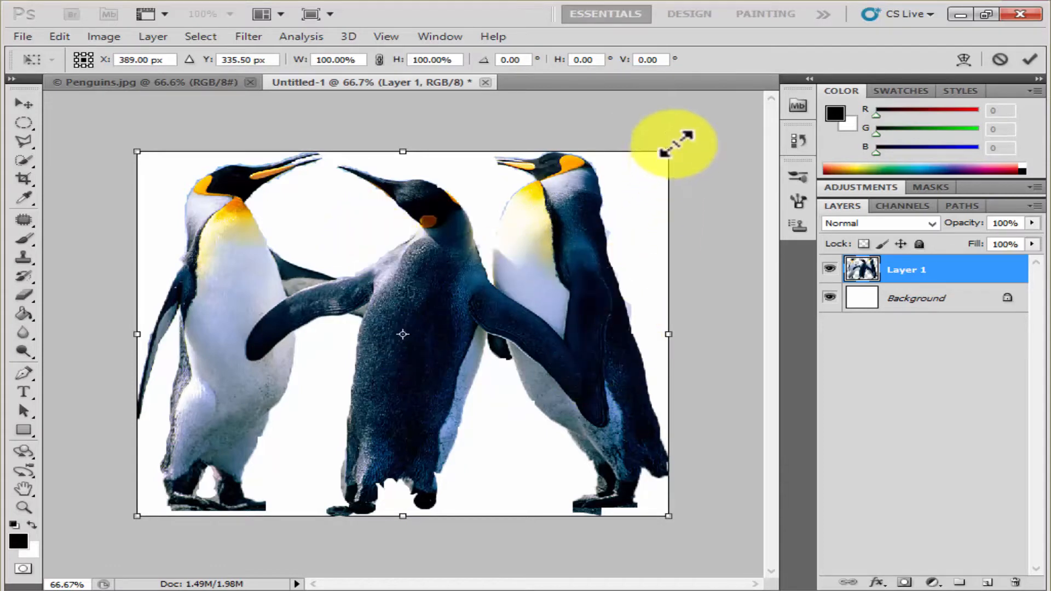
{"action": "left_click", "coordinate": [23, 103]}
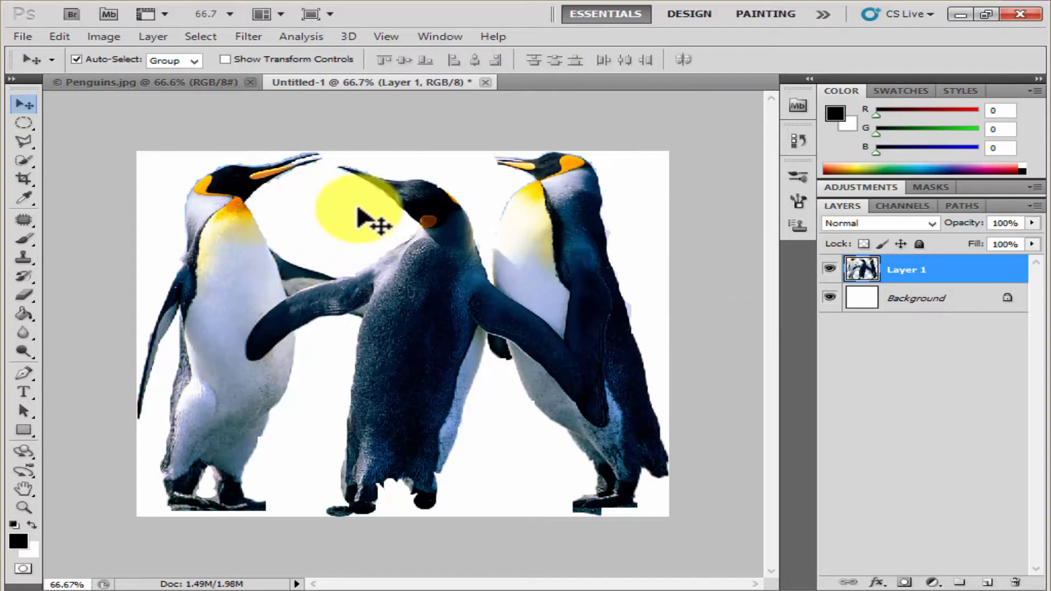
Minimise Photoshop and browse in File Explorer to the artical folder on the Local Data (G:) drive
{"action": "left_click", "coordinate": [961, 14]}
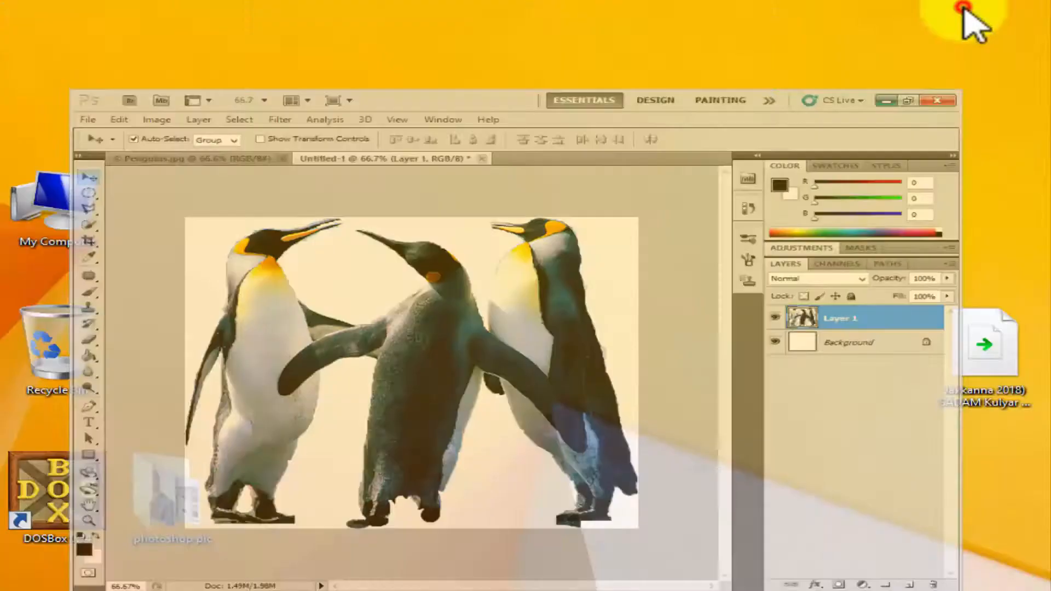
{"action": "double_click", "coordinate": [77, 216]}
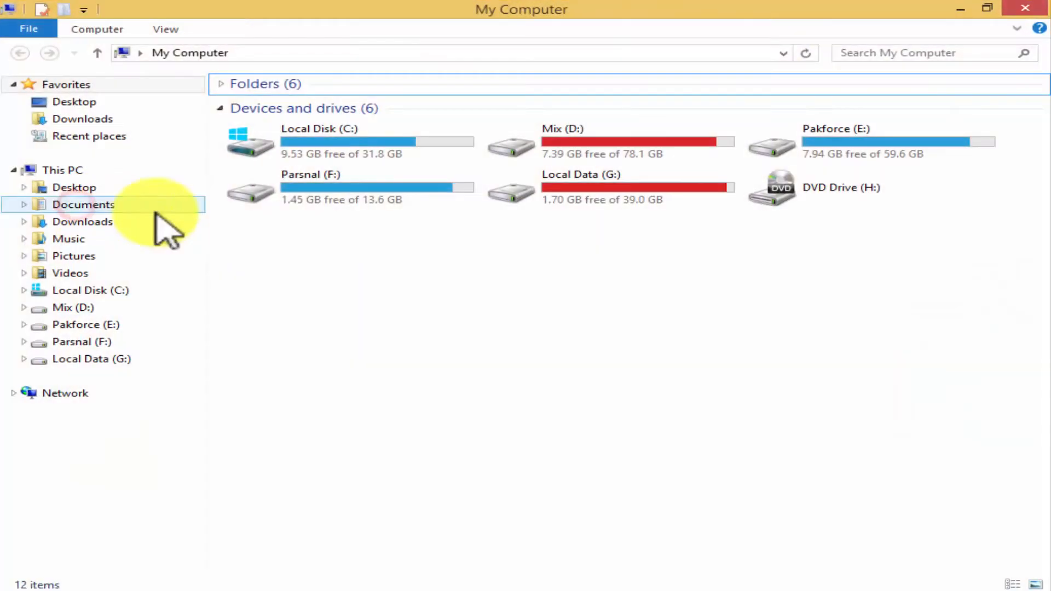
{"action": "double_click", "coordinate": [553, 186]}
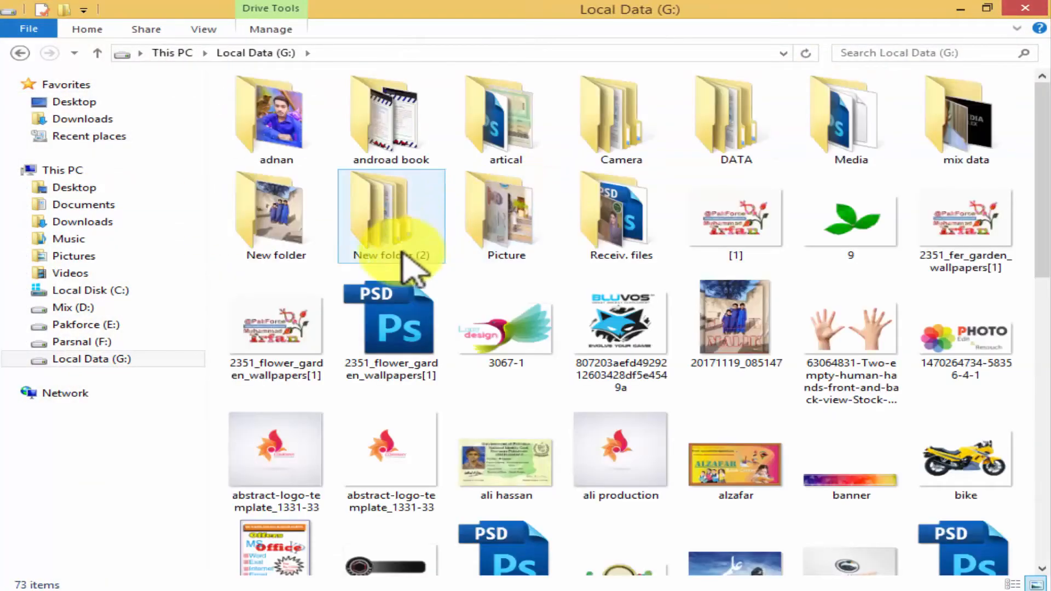
{"action": "scroll", "coordinate": [444, 270], "scroll_direction": "down", "scroll_amount": 10}
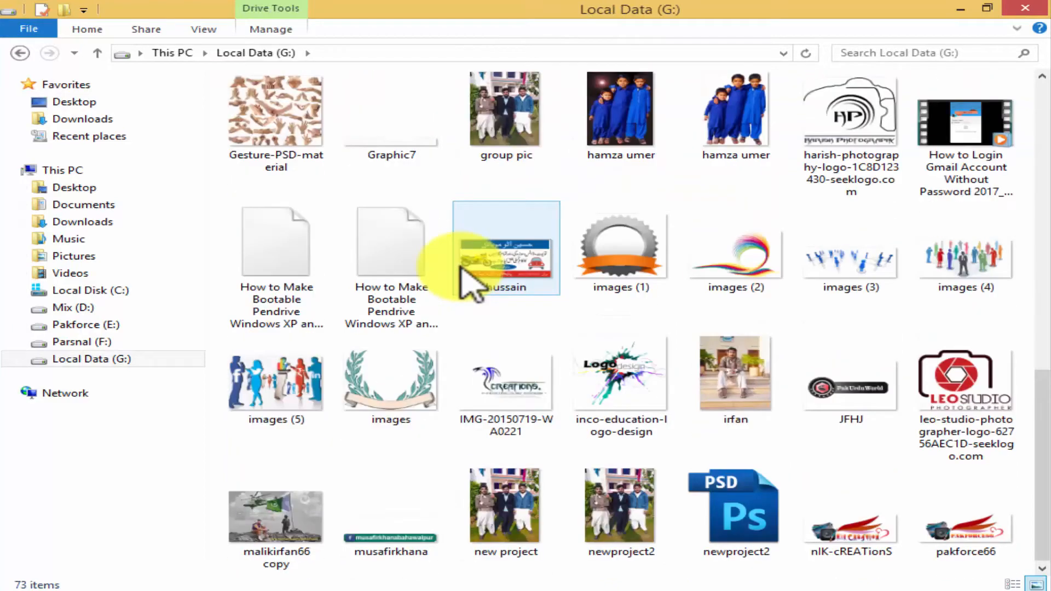
{"action": "scroll", "coordinate": [468, 271], "scroll_direction": "up", "scroll_amount": 8}
{"action": "scroll", "coordinate": [425, 197], "scroll_direction": "up", "scroll_amount": 3}
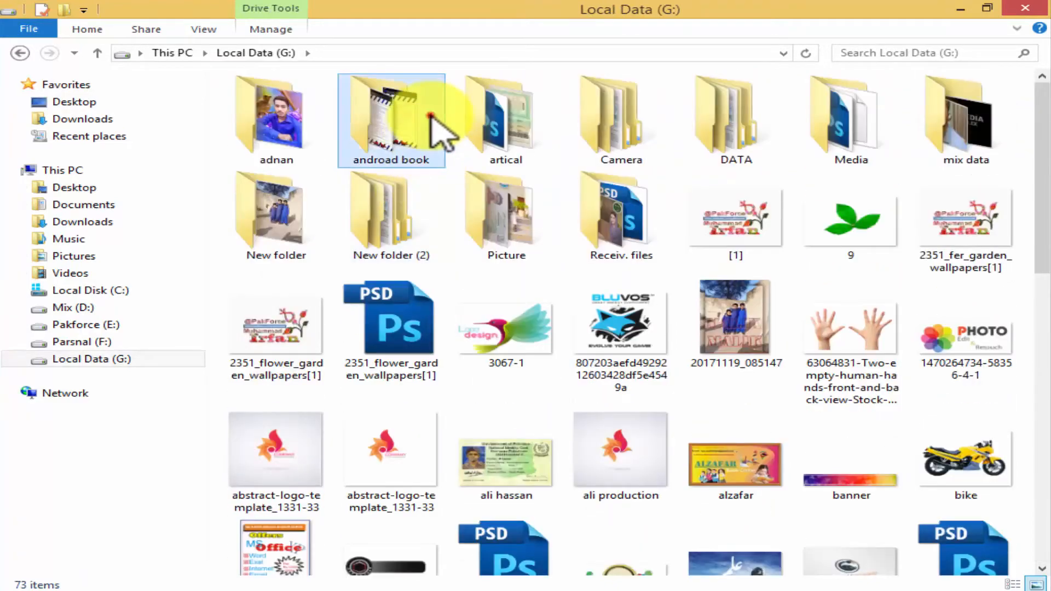
{"action": "double_click", "coordinate": [472, 116]}
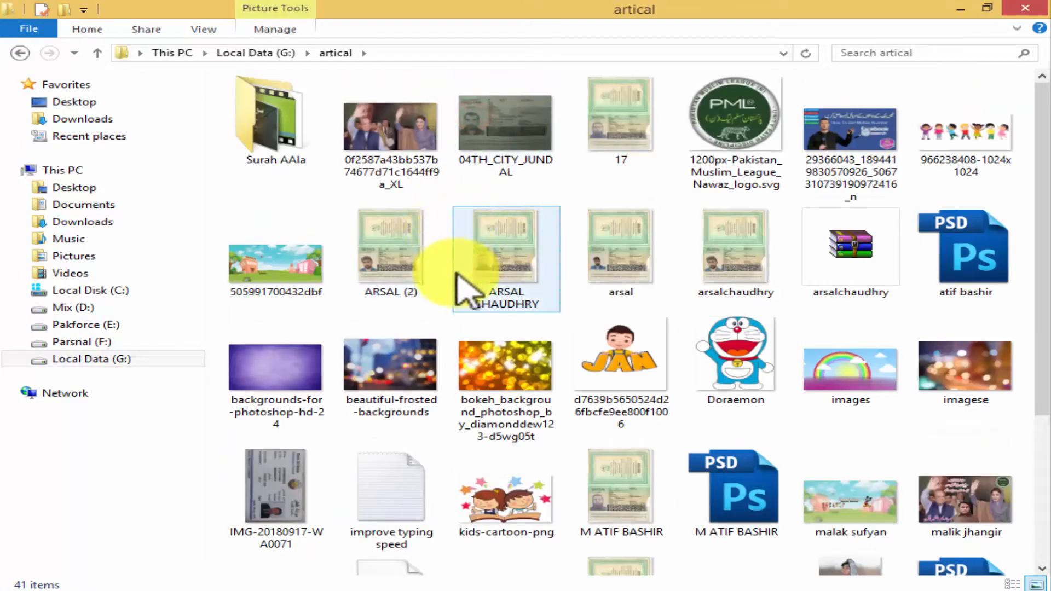
Preview the bokeh background and its neighbouring images in Windows Photo Viewer, then minimise the viewer and the folder window
{"action": "left_click", "coordinate": [520, 370]}
{"action": "double_click", "coordinate": [519, 370]}
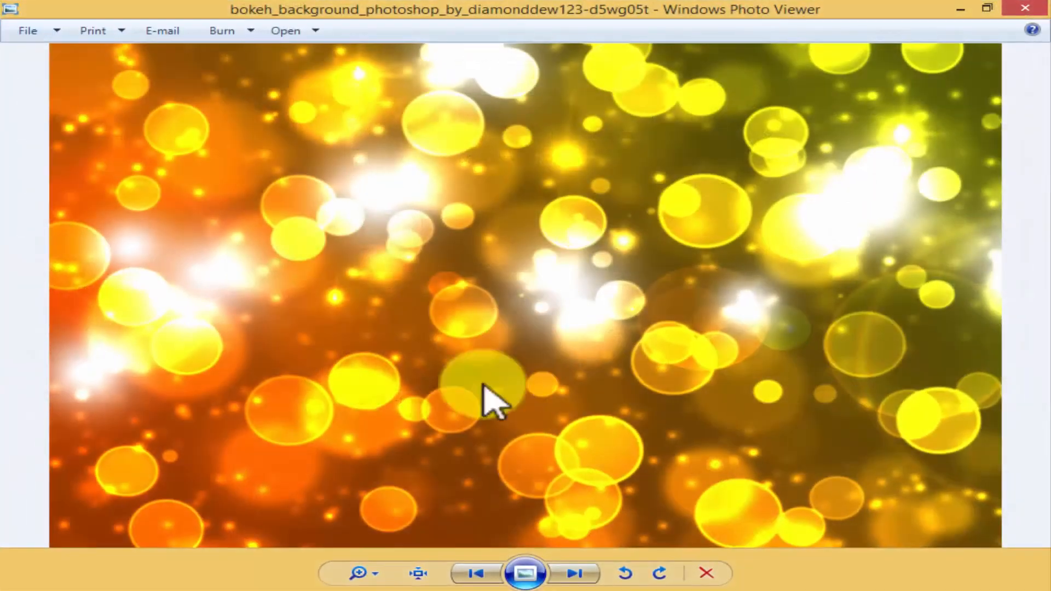
{"action": "left_click", "coordinate": [574, 573]}
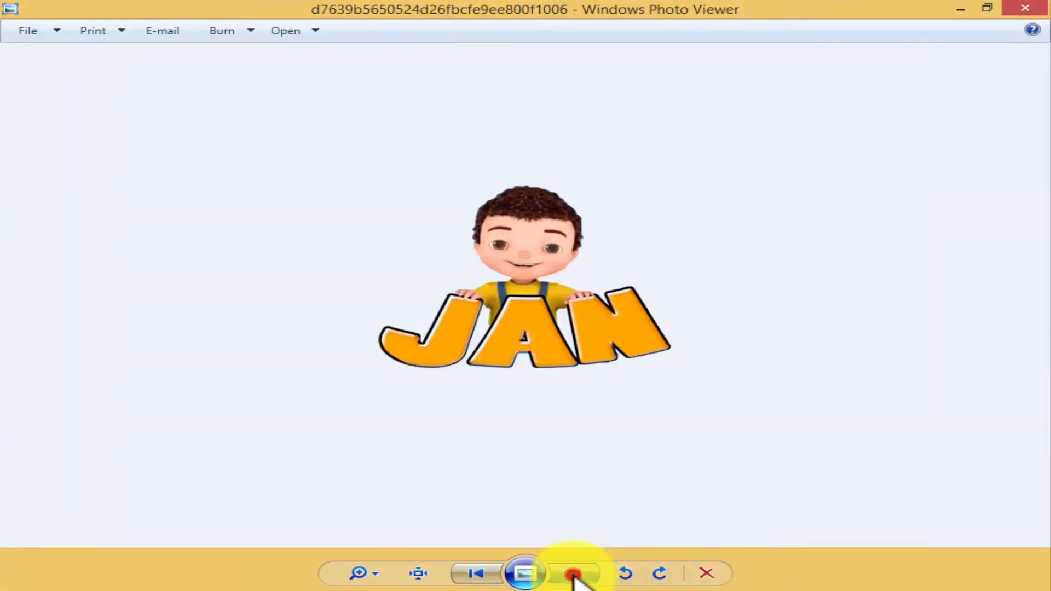
{"action": "left_click", "coordinate": [482, 572]}
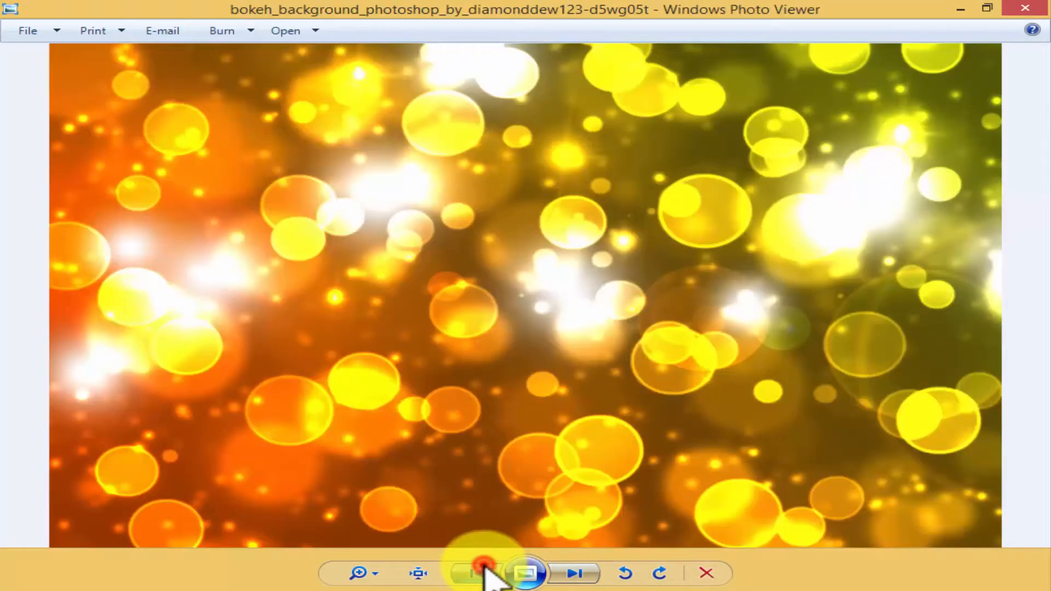
{"action": "left_click", "coordinate": [481, 572]}
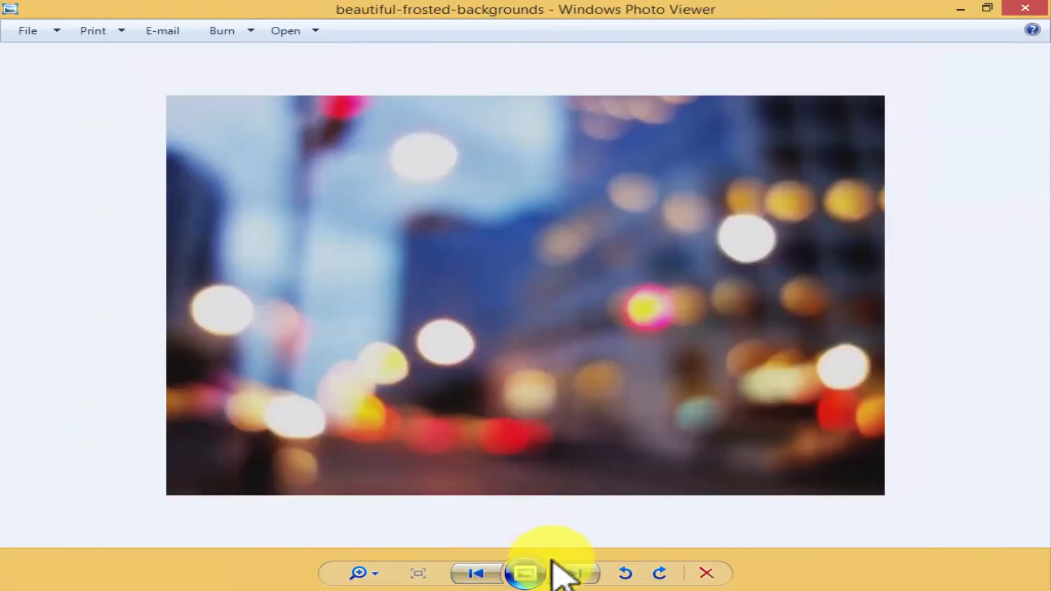
{"action": "left_click", "coordinate": [471, 572]}
{"action": "left_click", "coordinate": [582, 572]}
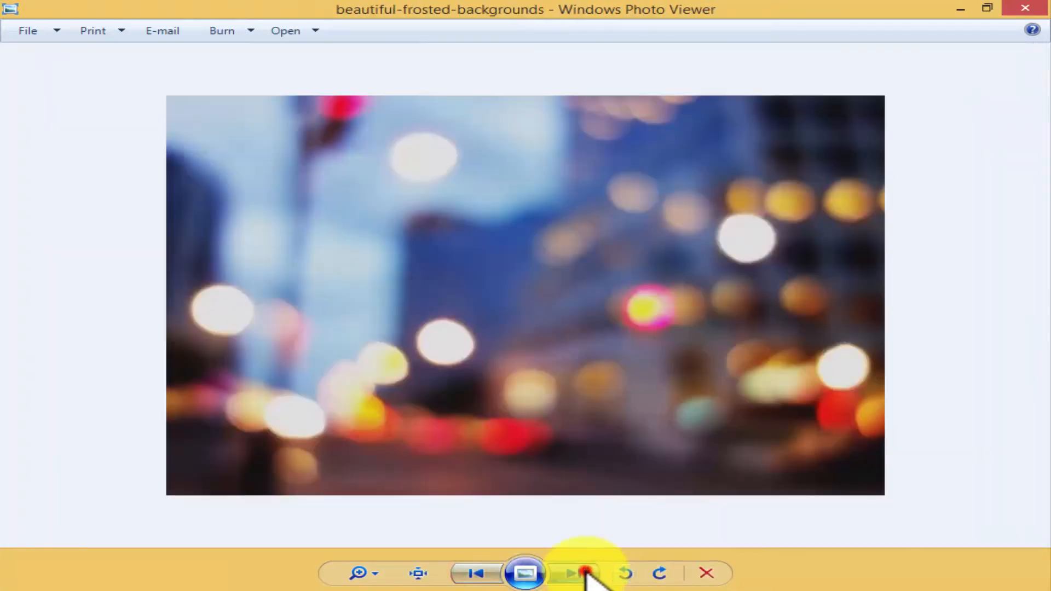
{"action": "left_click", "coordinate": [583, 572]}
{"action": "left_click", "coordinate": [583, 572]}
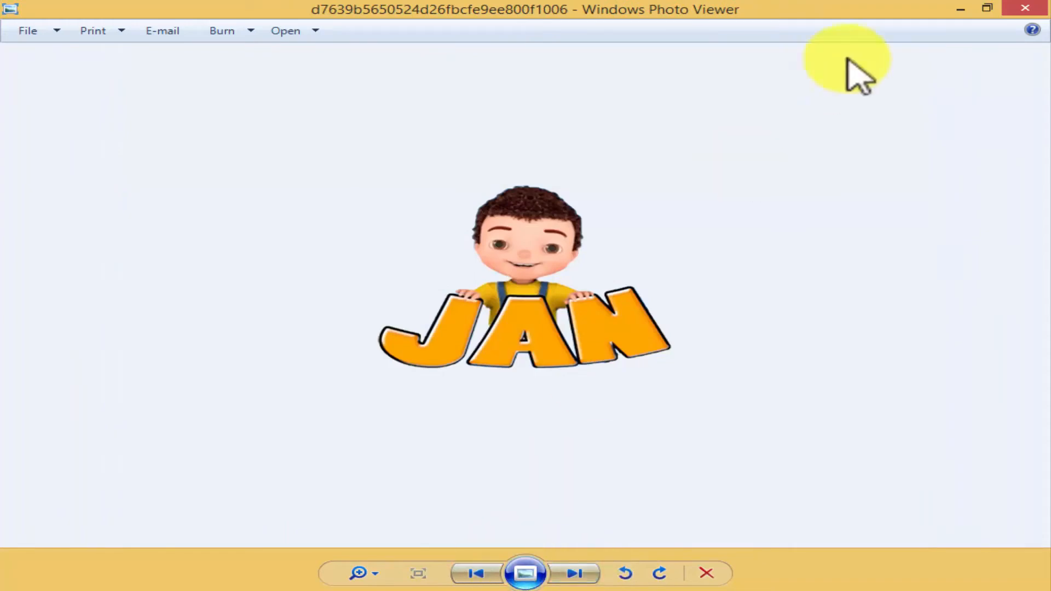
{"action": "left_click", "coordinate": [962, 10]}
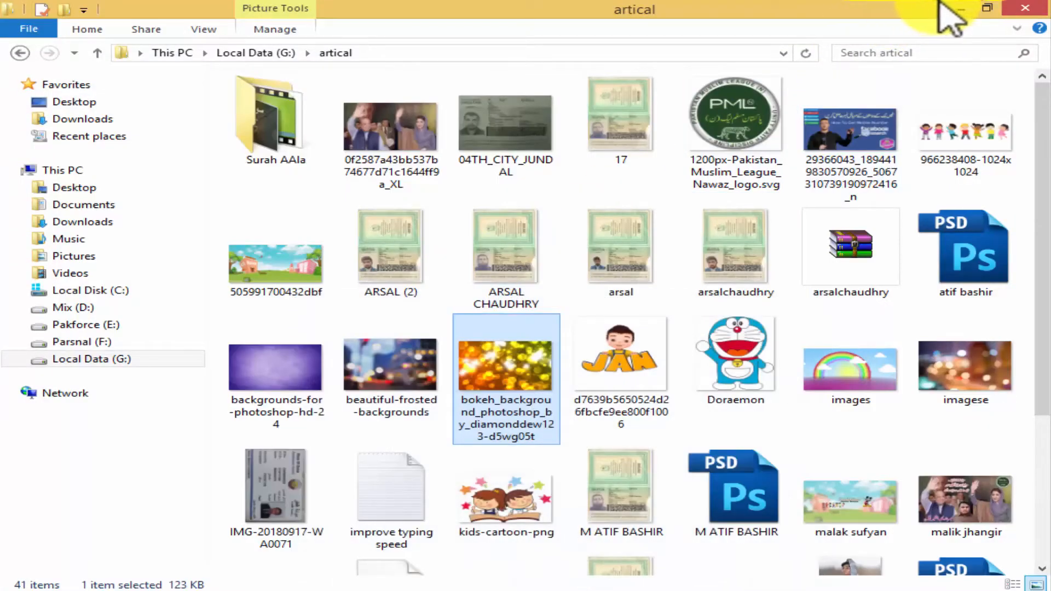
{"action": "left_click", "coordinate": [955, 9]}
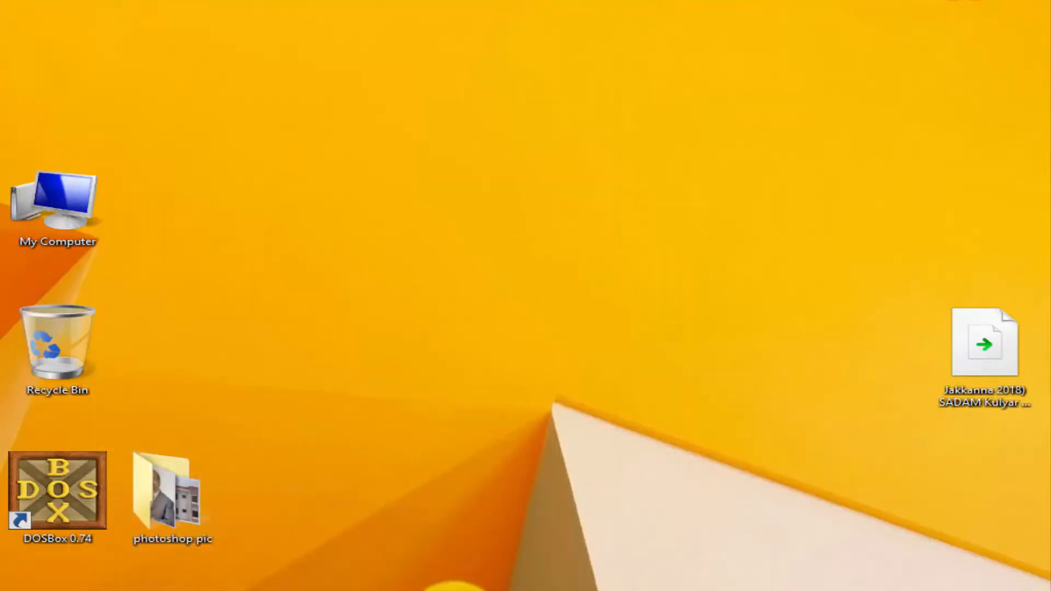
Switch back to Photoshop and open the bg_1 image from the photoshop pic folder on the desktop
{"action": "left_click", "coordinate": [438, 587]}
{"action": "left_click", "coordinate": [23, 38]}
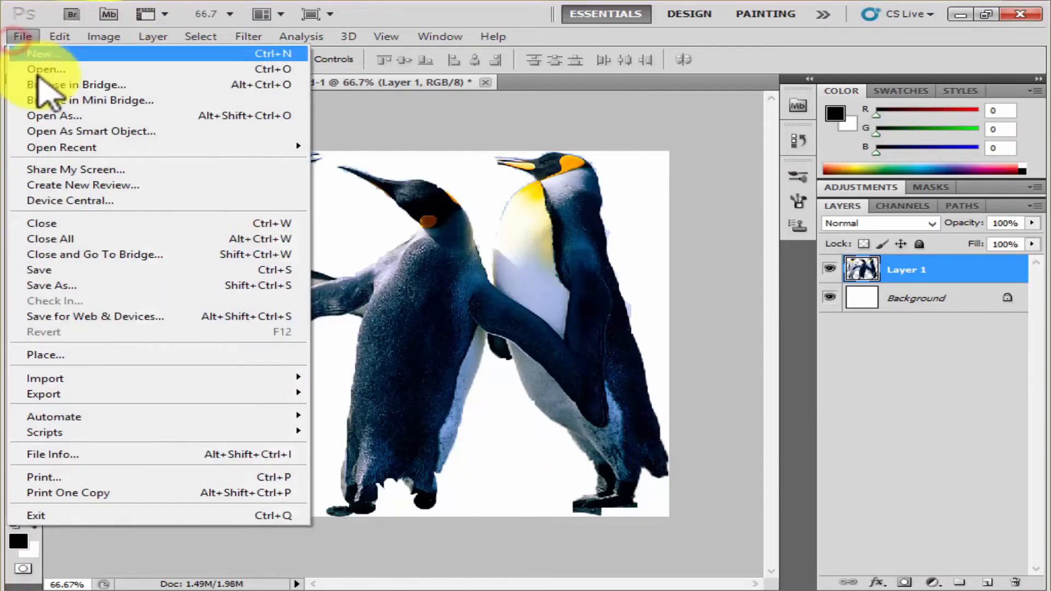
{"action": "left_click", "coordinate": [41, 70]}
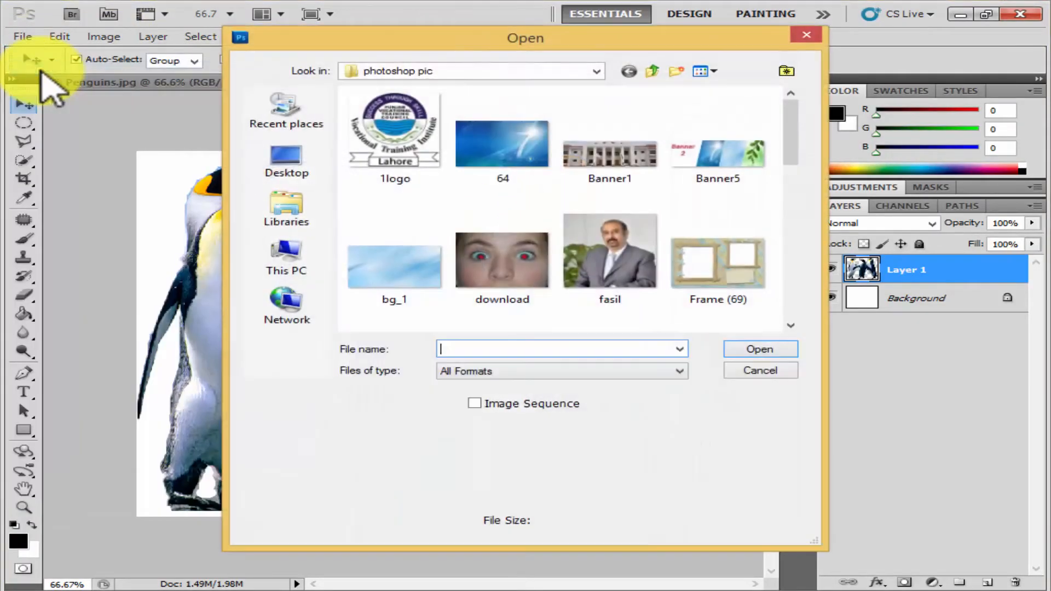
{"action": "left_click", "coordinate": [292, 253]}
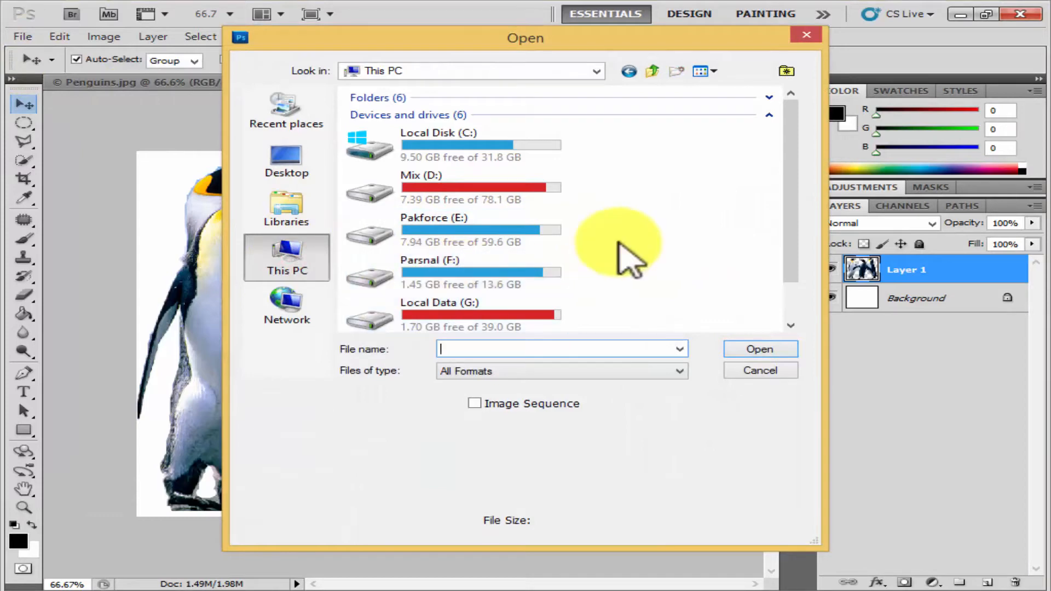
{"action": "scroll", "coordinate": [625, 246], "scroll_direction": "down", "scroll_amount": 1}
{"action": "scroll", "coordinate": [417, 200], "scroll_direction": "up", "scroll_amount": 1}
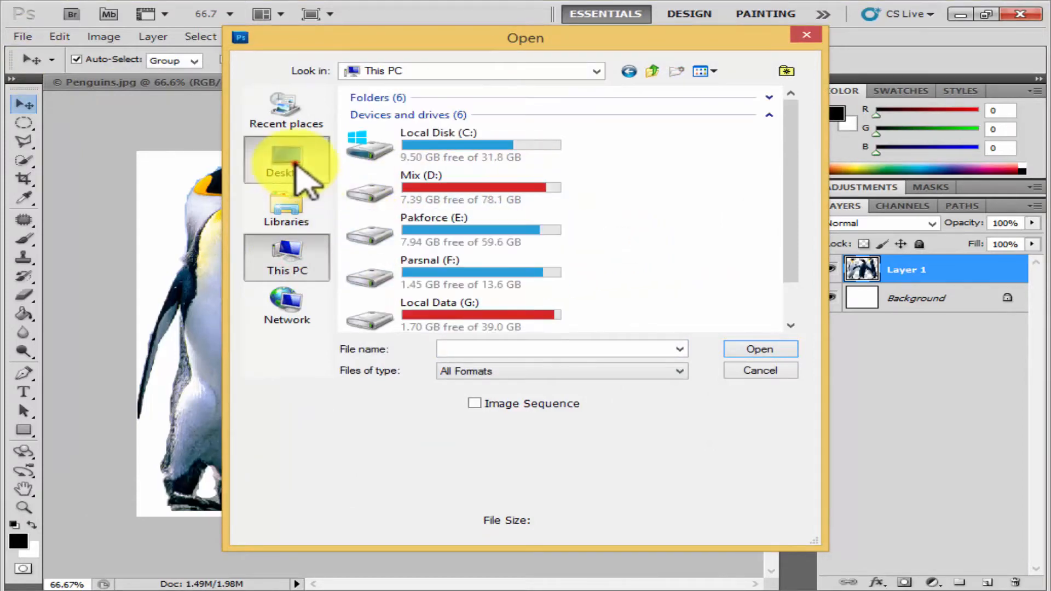
{"action": "left_click", "coordinate": [288, 158]}
{"action": "left_click", "coordinate": [448, 235]}
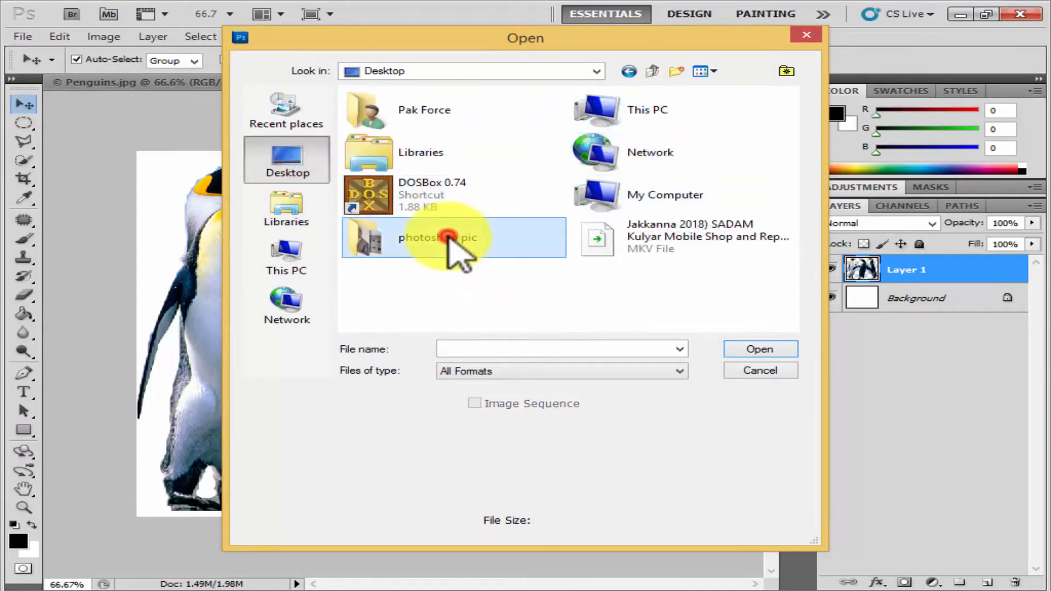
{"action": "double_click", "coordinate": [445, 240]}
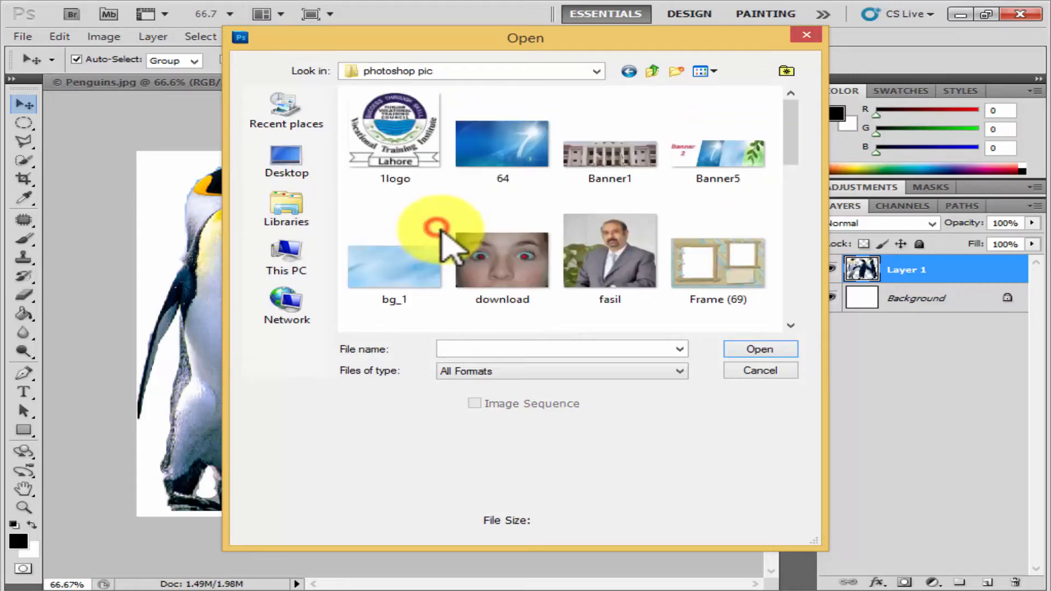
{"action": "left_click", "coordinate": [413, 253]}
{"action": "left_click", "coordinate": [758, 351]}
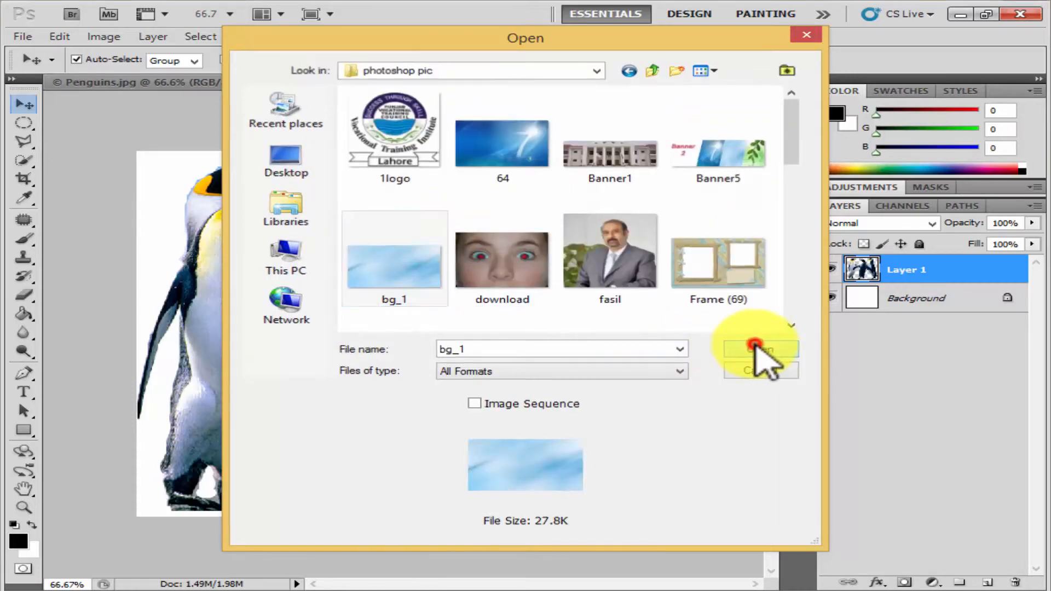
{"action": "left_click", "coordinate": [441, 345]}
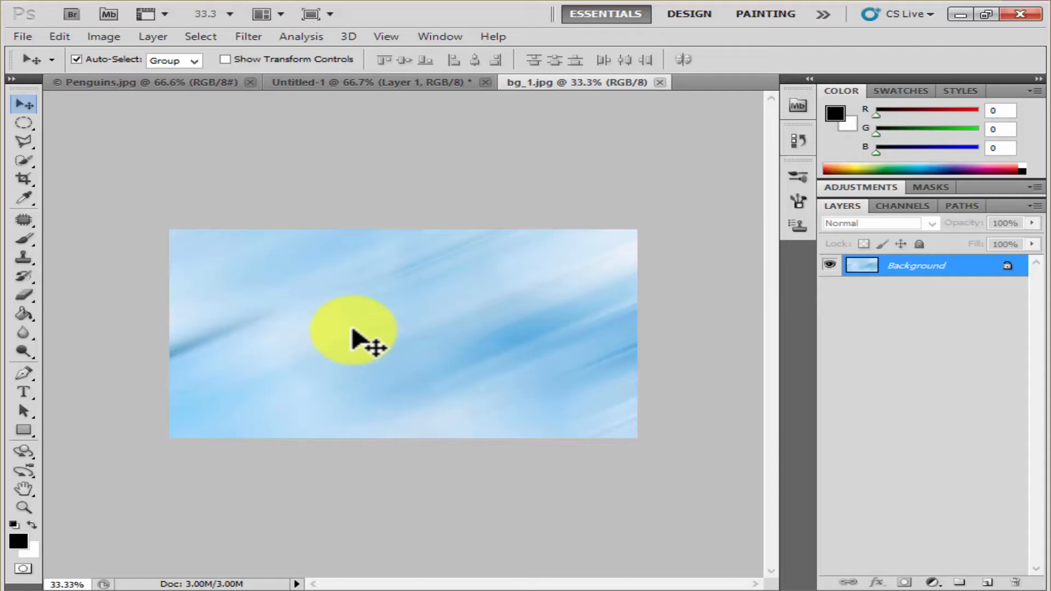
Paste the copied penguins into the bg_1 document, fit the image on screen and reactivate the Move tool
{"action": "left_click", "coordinate": [153, 84]}
{"action": "left_click", "coordinate": [347, 83]}
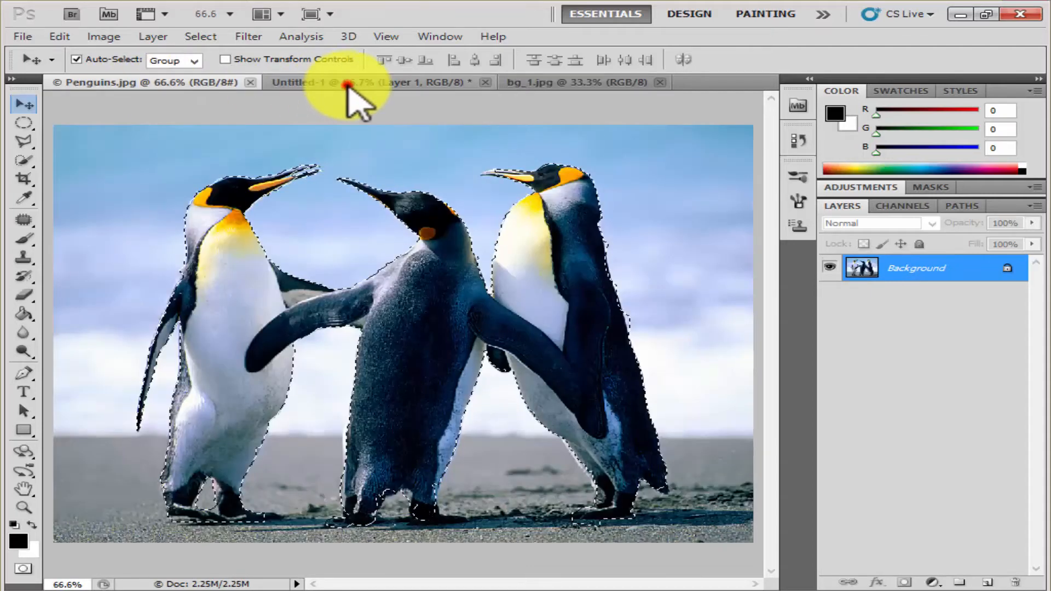
{"action": "left_click", "coordinate": [546, 84]}
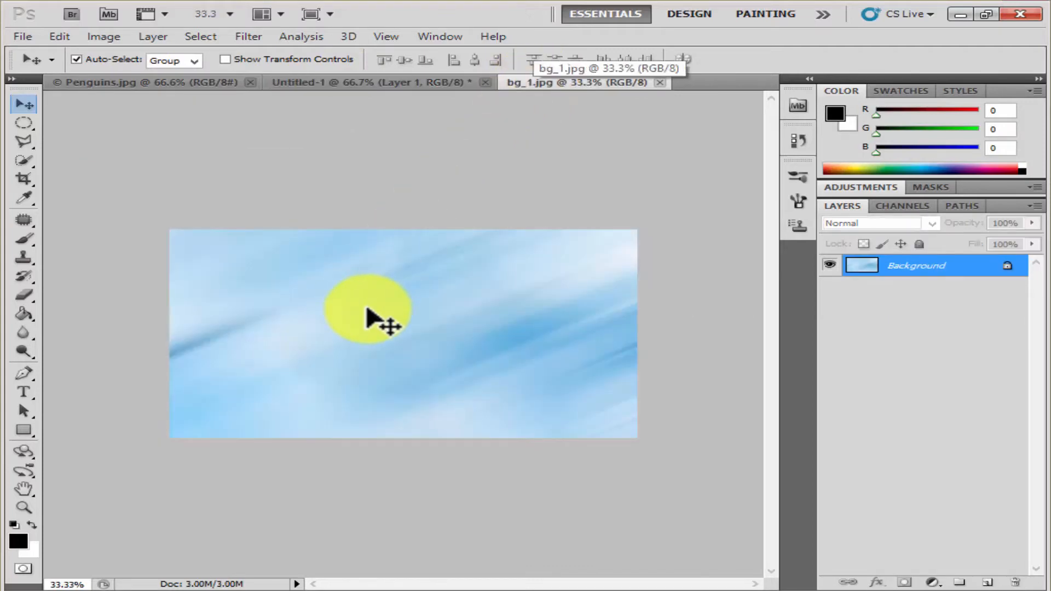
{"action": "key", "text": "ctrl+v"}
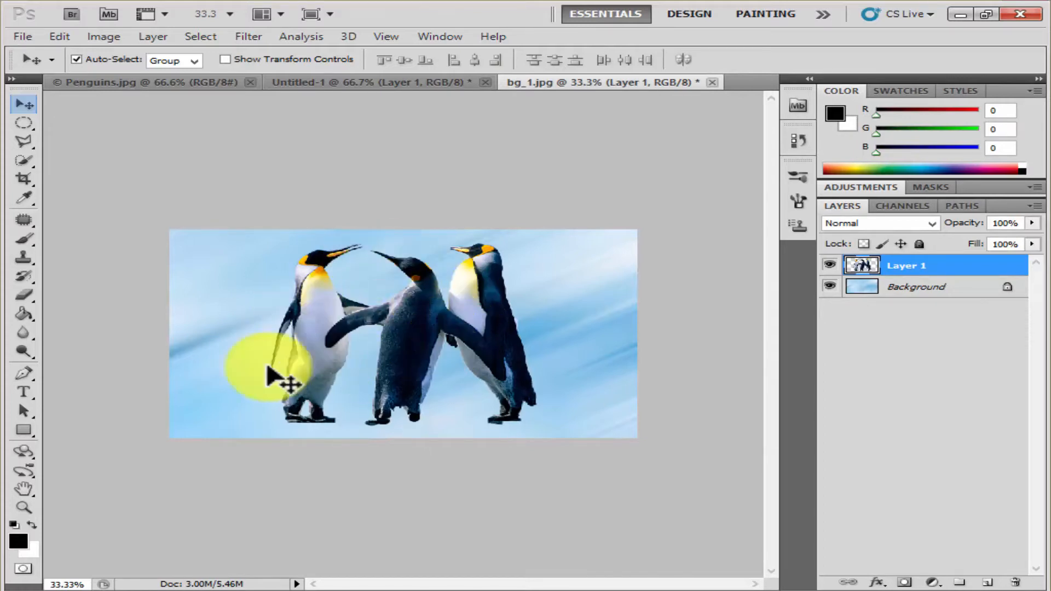
{"action": "left_click", "coordinate": [23, 508]}
{"action": "right_click", "coordinate": [280, 353]}
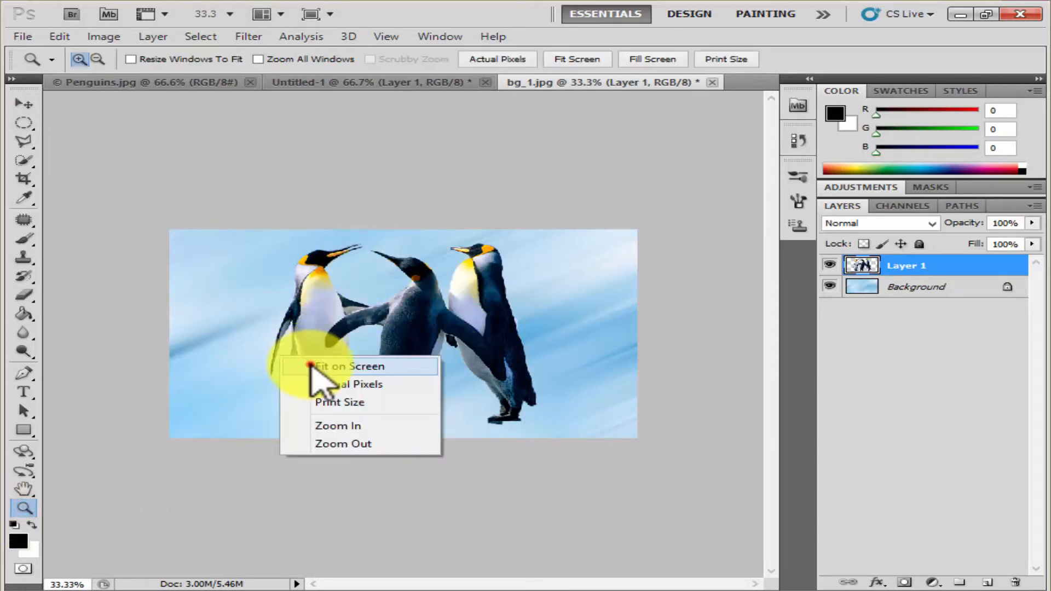
{"action": "left_click", "coordinate": [328, 364]}
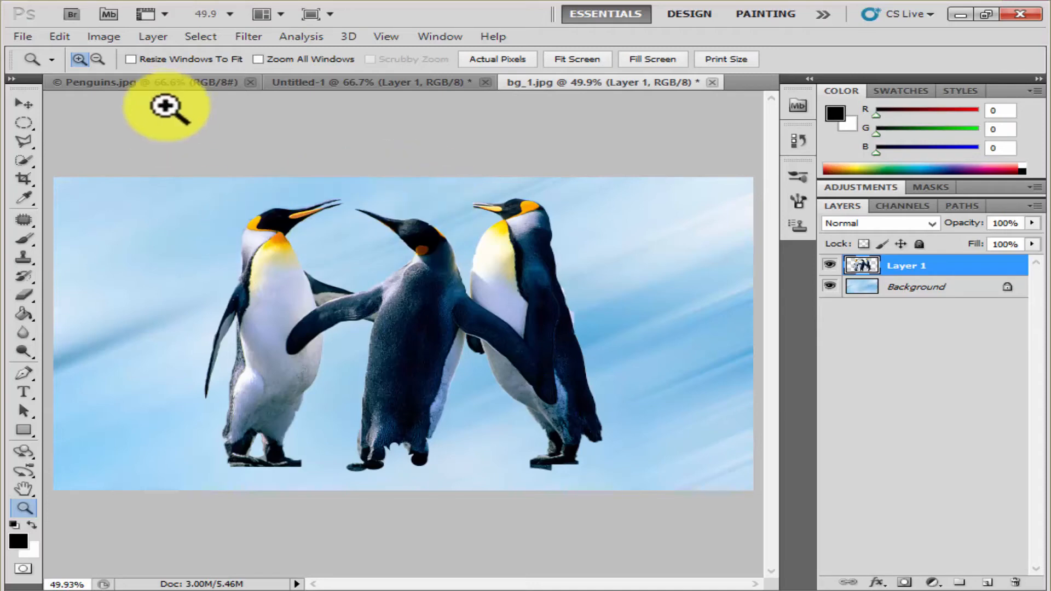
{"action": "left_click", "coordinate": [25, 102]}
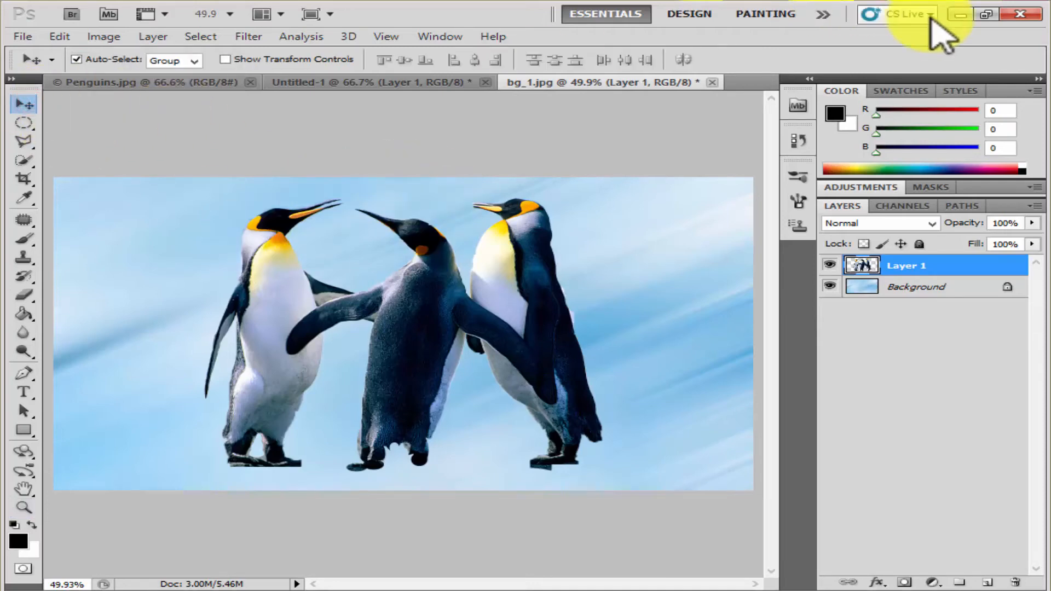
Minimise Photoshop and browse in File Explorer to the Picture folder on the Local Data (G:) drive
{"action": "left_click", "coordinate": [960, 14]}
{"action": "double_click", "coordinate": [39, 211]}
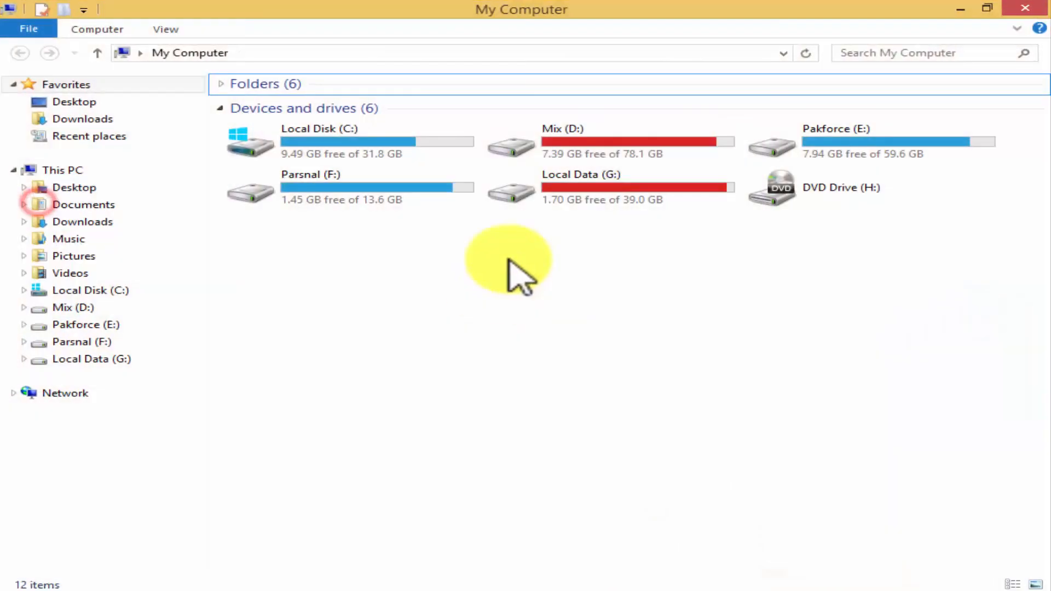
{"action": "left_click", "coordinate": [615, 189]}
{"action": "double_click", "coordinate": [615, 189]}
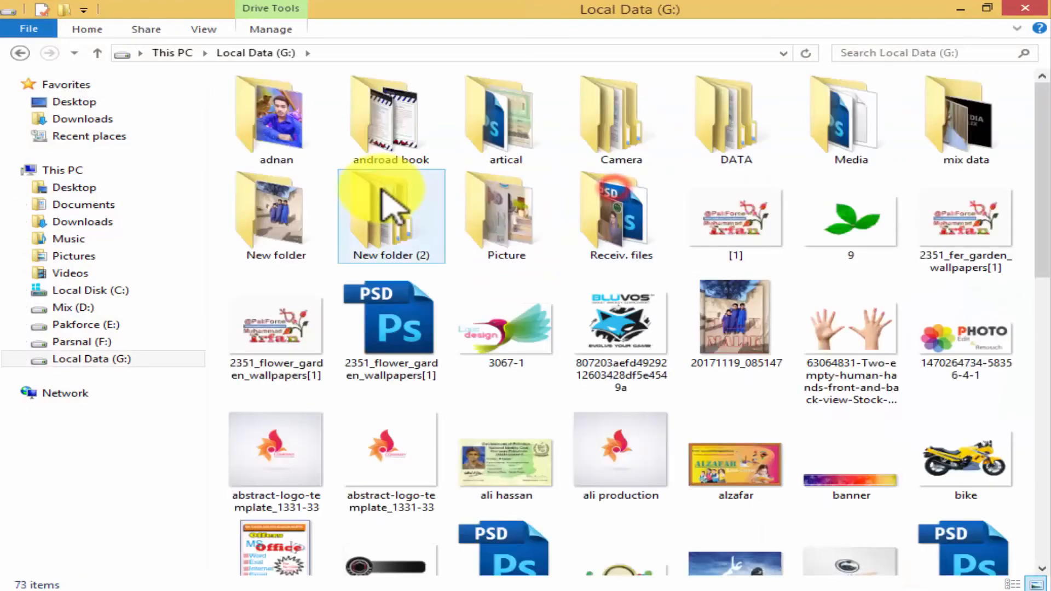
{"action": "double_click", "coordinate": [488, 237]}
Look into New folder (2) and its photoshop Thumbnain subfolder, and return to the Picture folder
{"action": "double_click", "coordinate": [410, 136]}
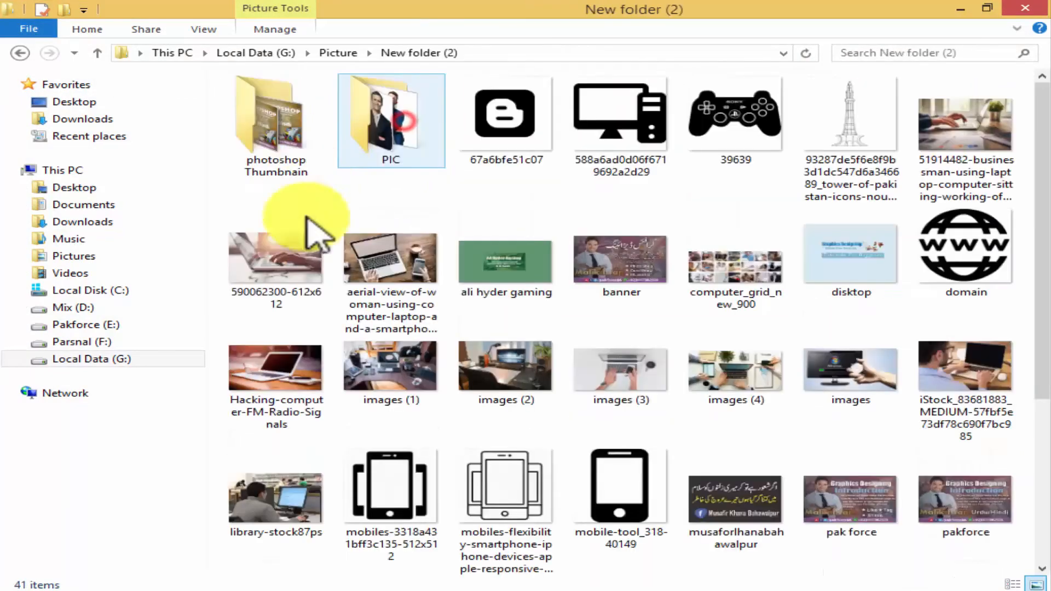
{"action": "left_click", "coordinate": [410, 162]}
{"action": "double_click", "coordinate": [277, 131]}
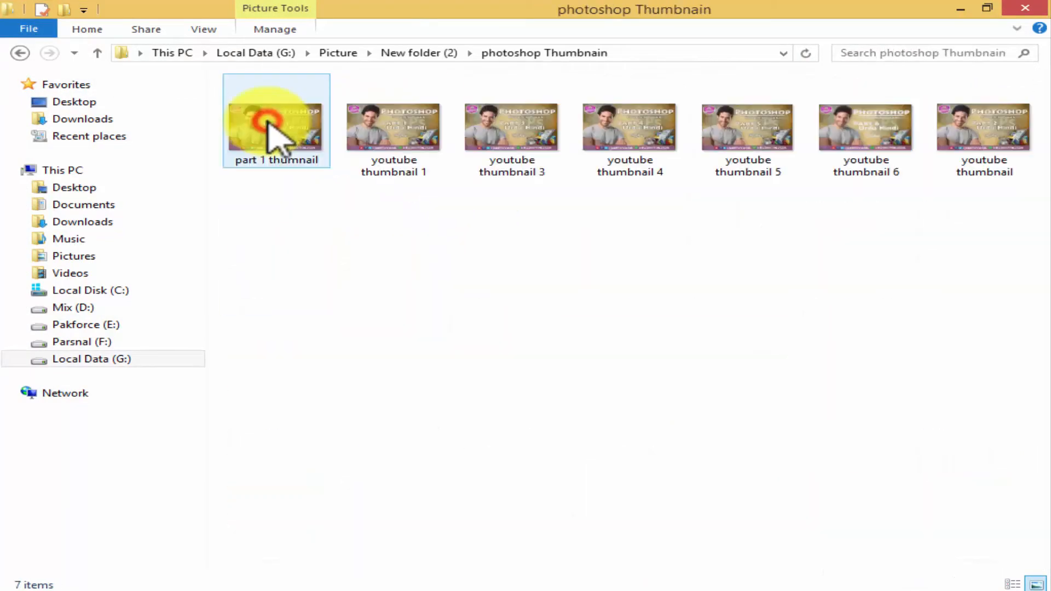
{"action": "left_click", "coordinate": [14, 53]}
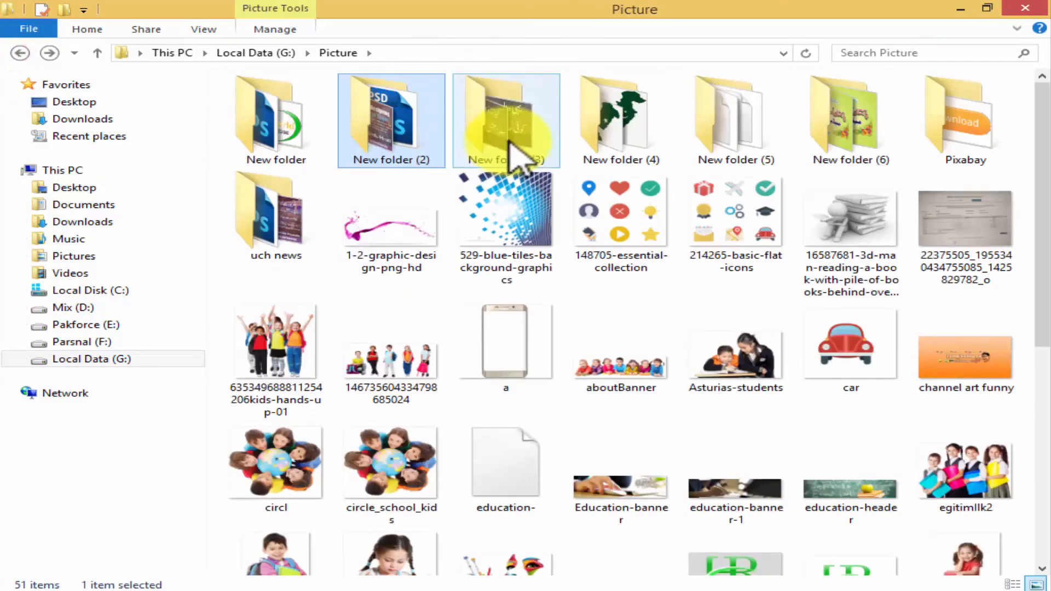
Open New folder (3) and examine its dark sci-fi figure artwork at different zoom levels in Windows Photo Viewer
{"action": "double_click", "coordinate": [507, 143]}
{"action": "double_click", "coordinate": [376, 131]}
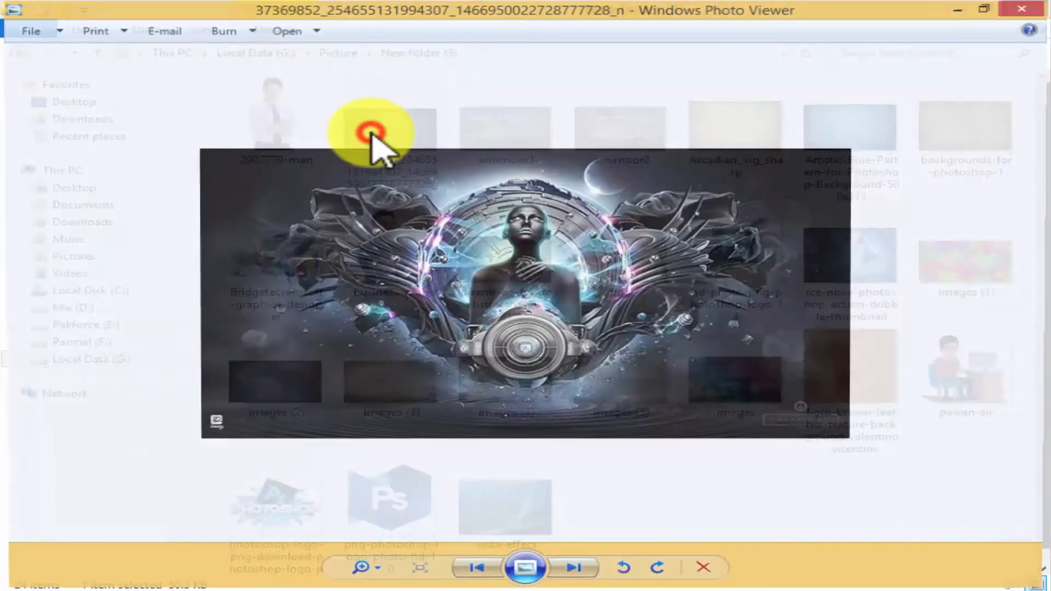
{"action": "scroll", "coordinate": [536, 372], "scroll_direction": "up", "scroll_amount": 1}
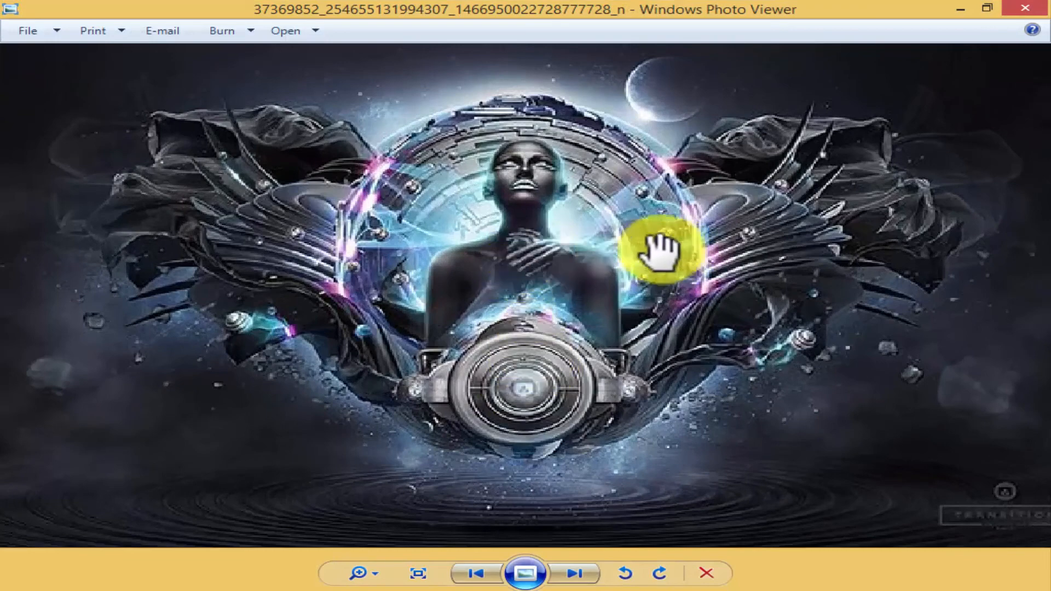
{"action": "scroll", "coordinate": [556, 304], "scroll_direction": "down", "scroll_amount": 2}
{"action": "scroll", "coordinate": [493, 430], "scroll_direction": "up", "scroll_amount": 1}
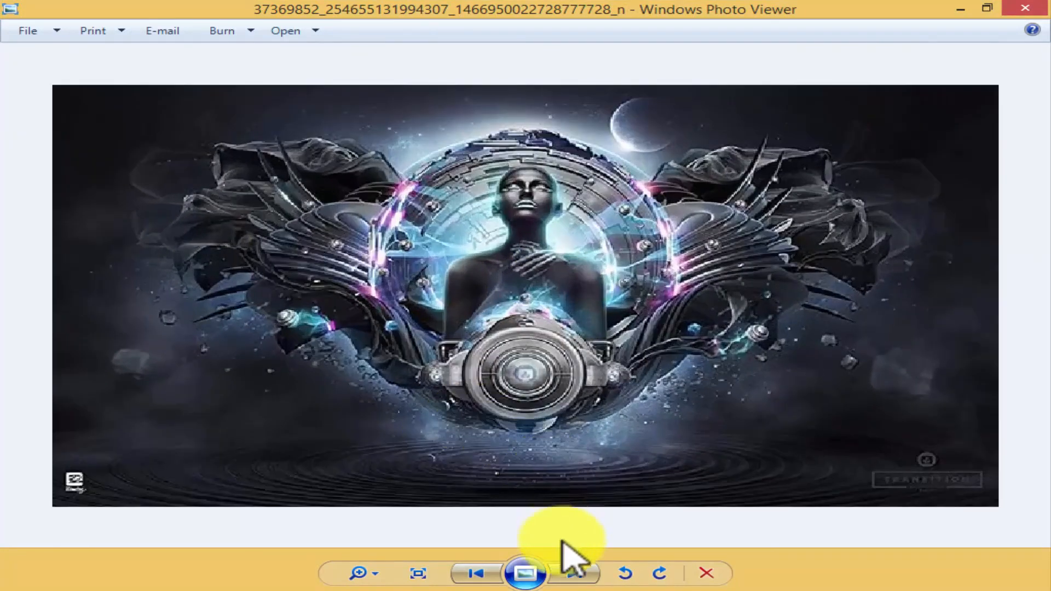
Page through the other backgrounds, portraits and logos in New folder (3) as example images, and close the photo viewer
{"action": "left_click", "coordinate": [572, 572]}
{"action": "left_click", "coordinate": [572, 572]}
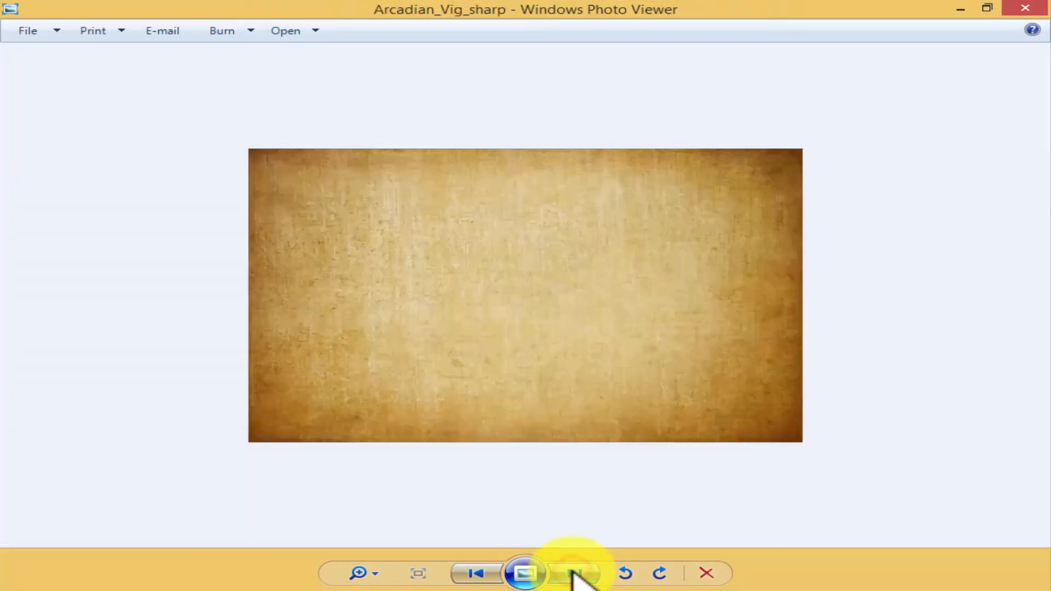
{"action": "left_click", "coordinate": [572, 572]}
{"action": "left_click", "coordinate": [572, 572]}
{"action": "left_click", "coordinate": [572, 572]}
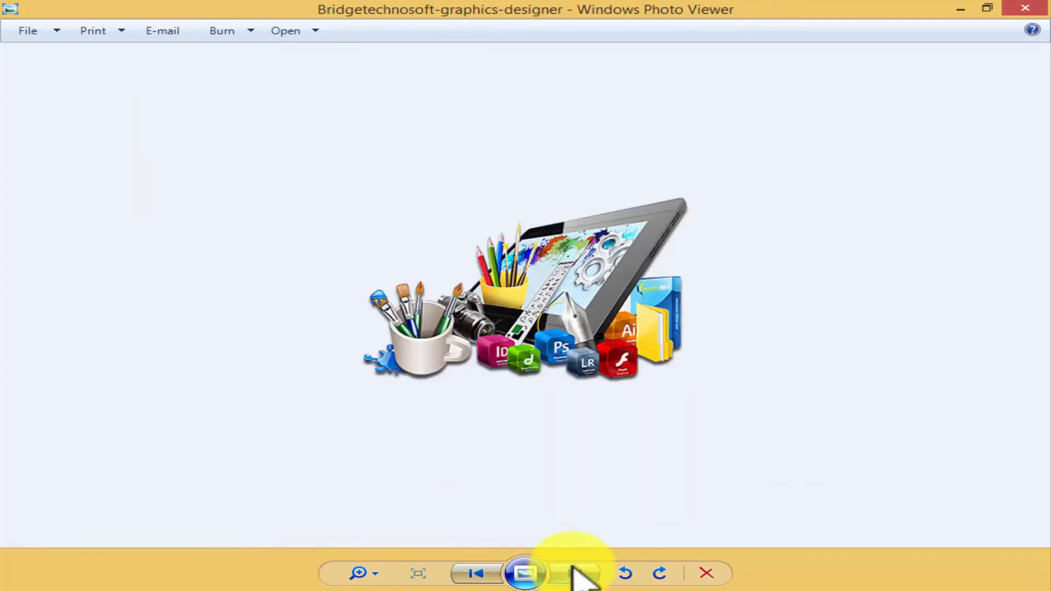
{"action": "left_click", "coordinate": [572, 571]}
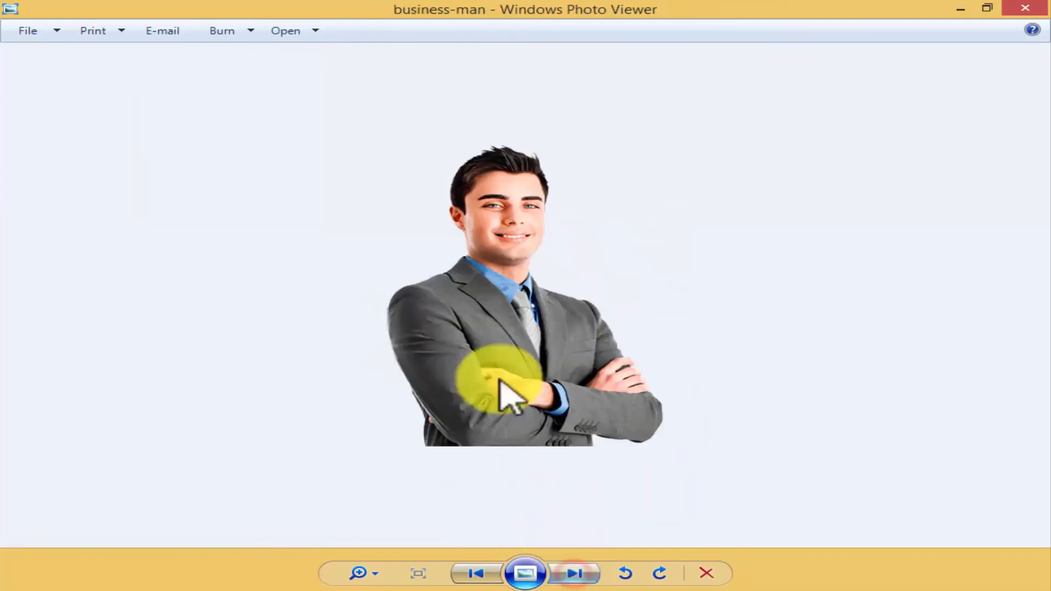
{"action": "left_click", "coordinate": [589, 571]}
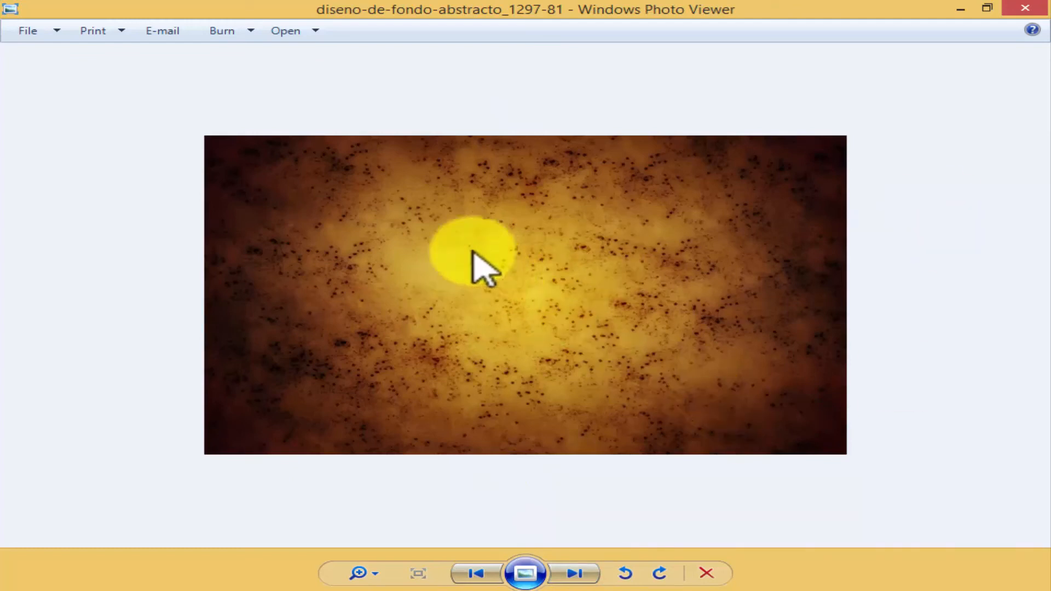
{"action": "left_click", "coordinate": [563, 572]}
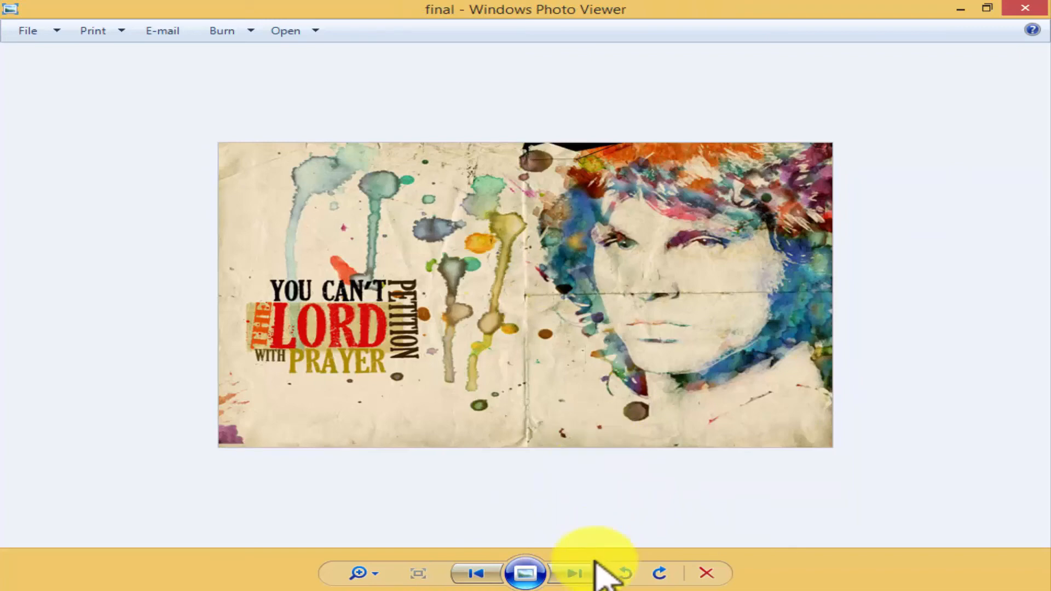
{"action": "left_click", "coordinate": [572, 574]}
{"action": "left_click", "coordinate": [566, 573]}
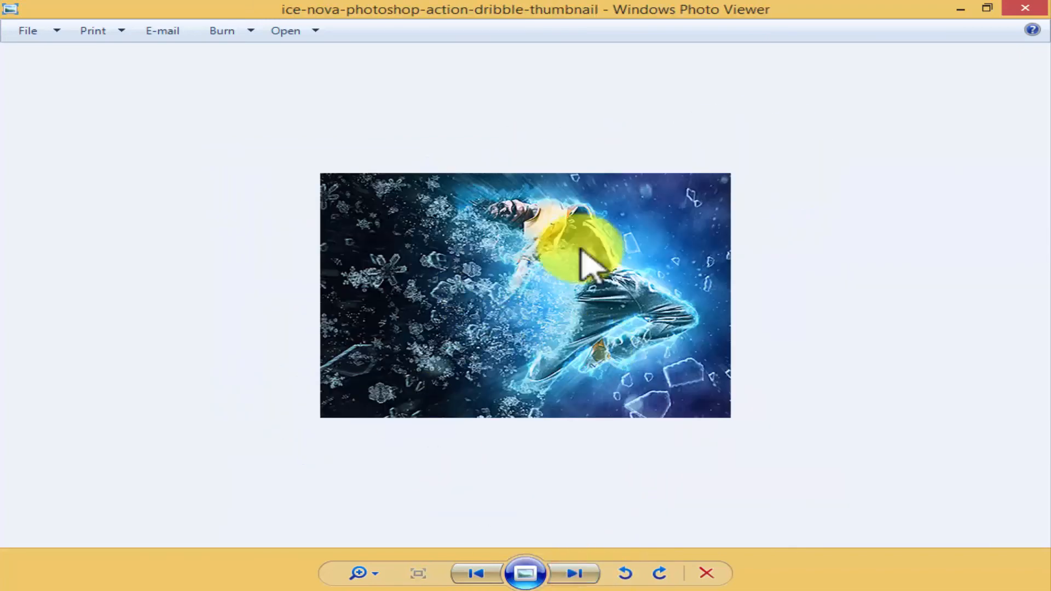
{"action": "left_click", "coordinate": [574, 573]}
{"action": "left_click", "coordinate": [573, 573]}
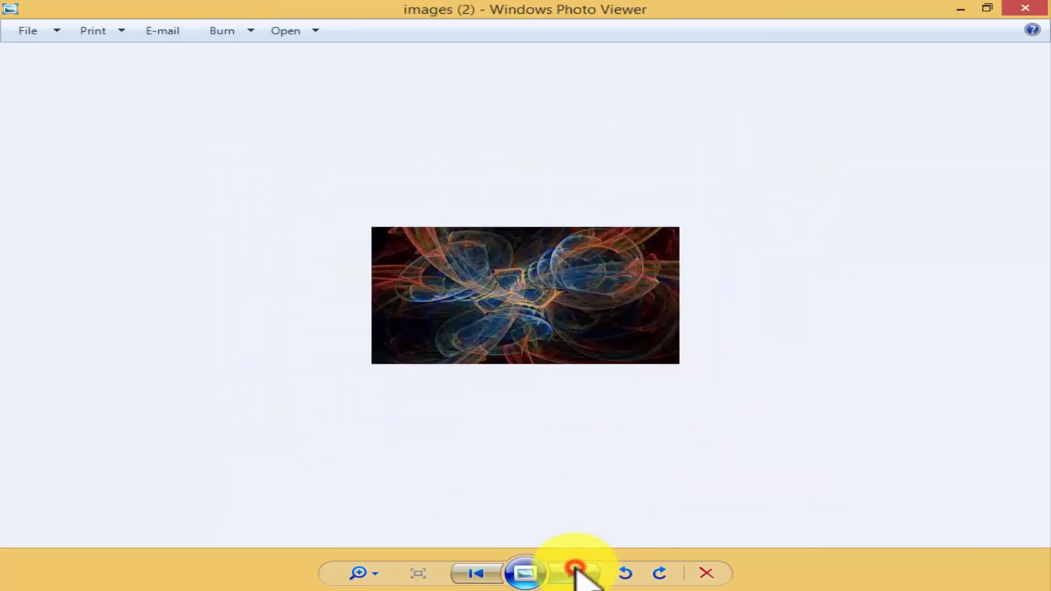
{"action": "left_click", "coordinate": [574, 573]}
{"action": "left_click", "coordinate": [574, 573]}
{"action": "left_click", "coordinate": [573, 572]}
{"action": "left_click", "coordinate": [573, 572]}
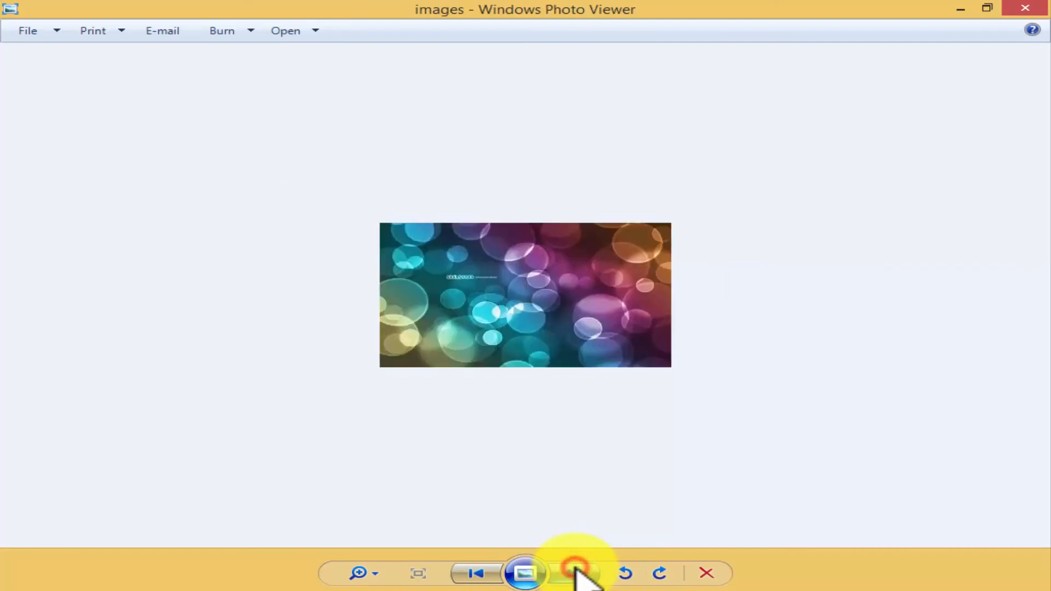
{"action": "left_click", "coordinate": [573, 572]}
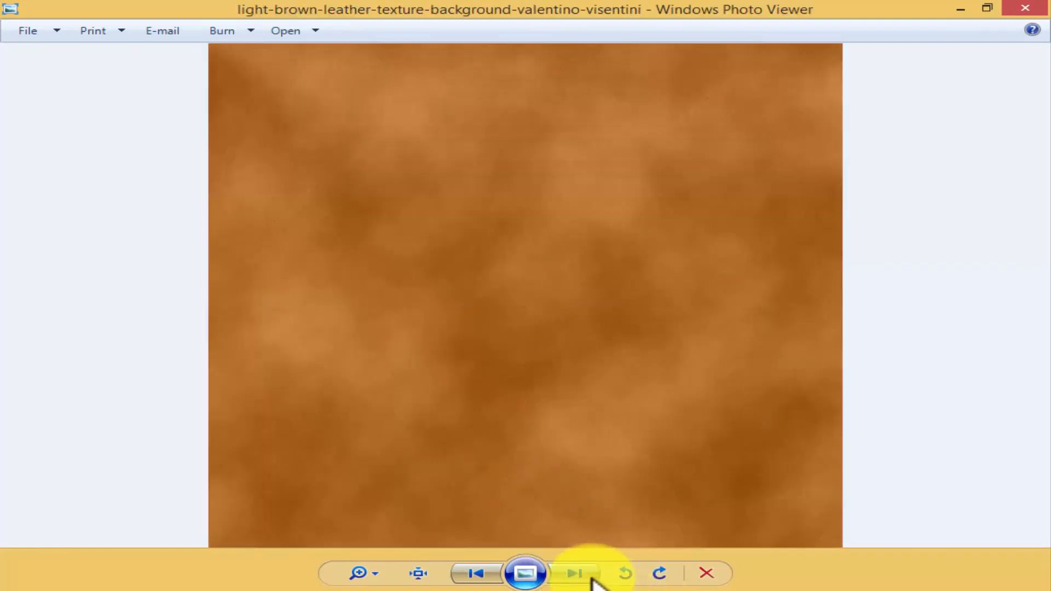
{"action": "left_click", "coordinate": [578, 574]}
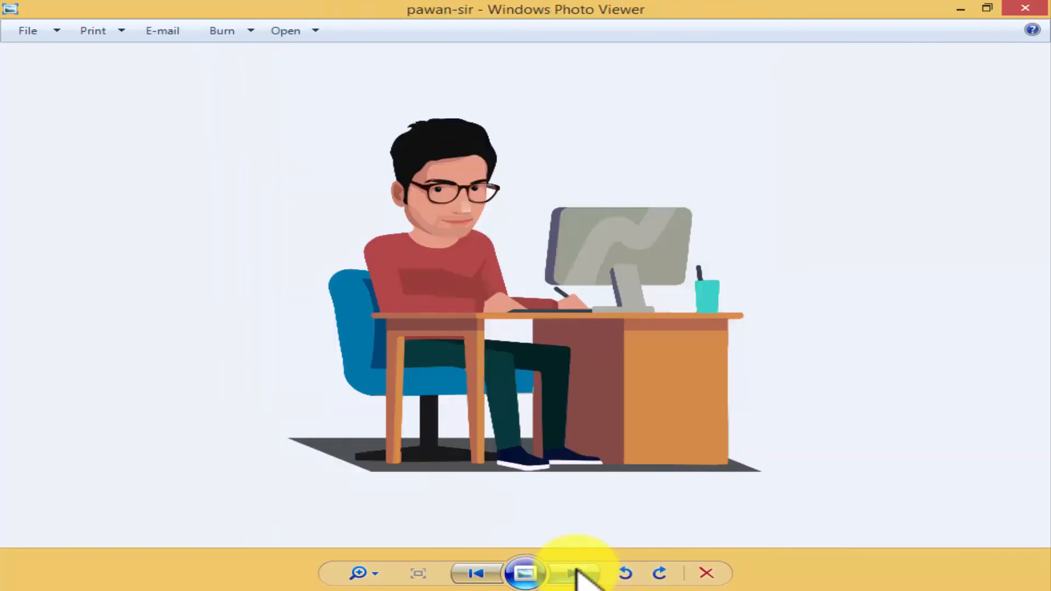
{"action": "left_click", "coordinate": [575, 570]}
{"action": "left_click", "coordinate": [574, 571]}
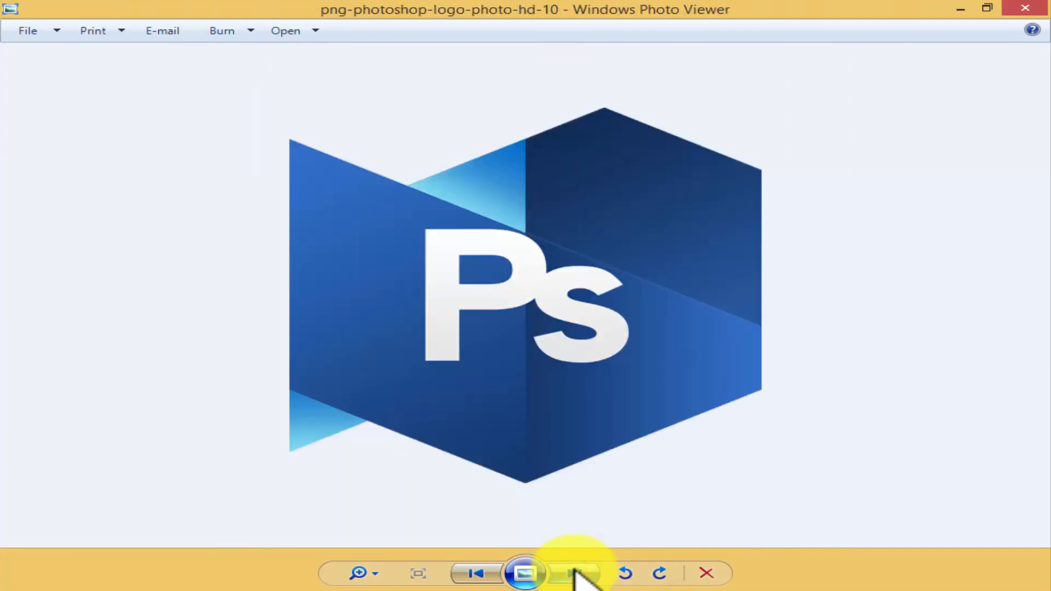
{"action": "left_click", "coordinate": [575, 570]}
{"action": "left_click", "coordinate": [575, 571]}
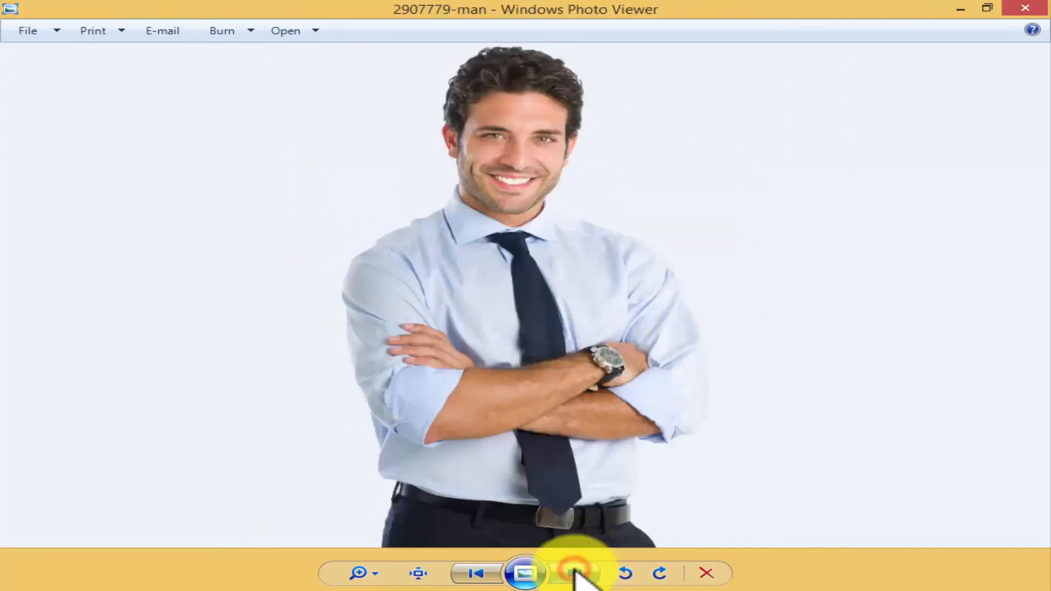
{"action": "left_click", "coordinate": [575, 570]}
{"action": "left_click", "coordinate": [574, 571]}
{"action": "left_click", "coordinate": [1025, 7]}
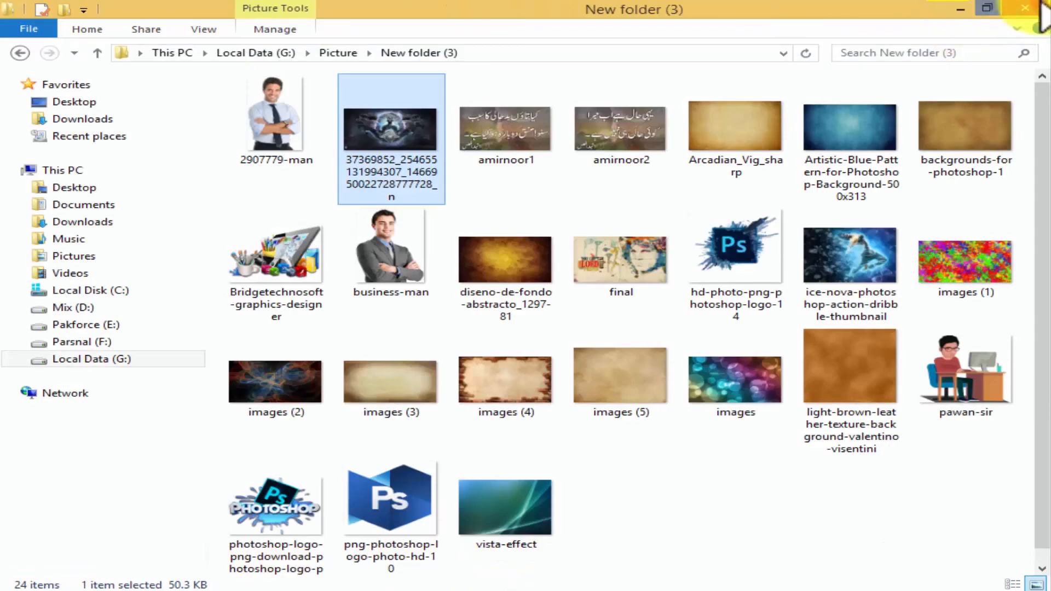
Close the New folder (3) window and refresh the desktop
{"action": "left_click", "coordinate": [1039, 4]}
{"action": "right_click", "coordinate": [521, 223]}
{"action": "left_click", "coordinate": [536, 261]}
{"action": "right_click", "coordinate": [411, 204]}
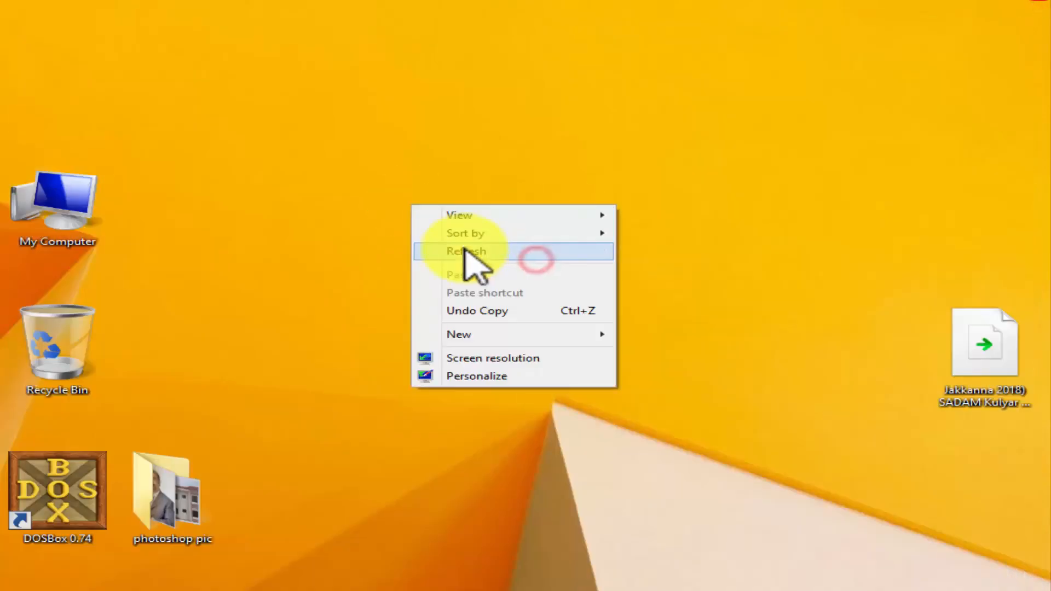
{"action": "left_click", "coordinate": [466, 255]}
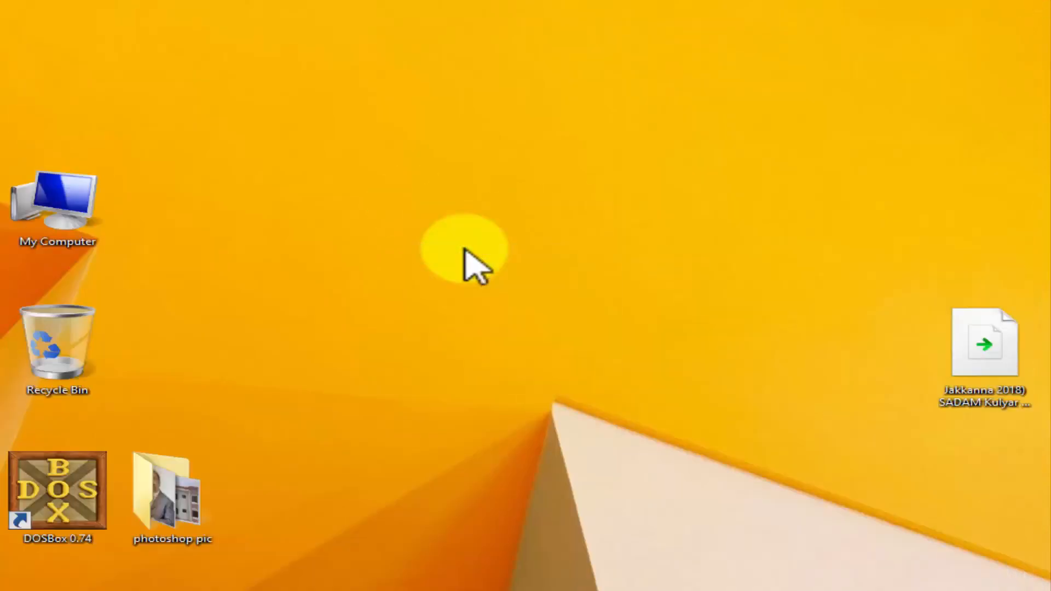